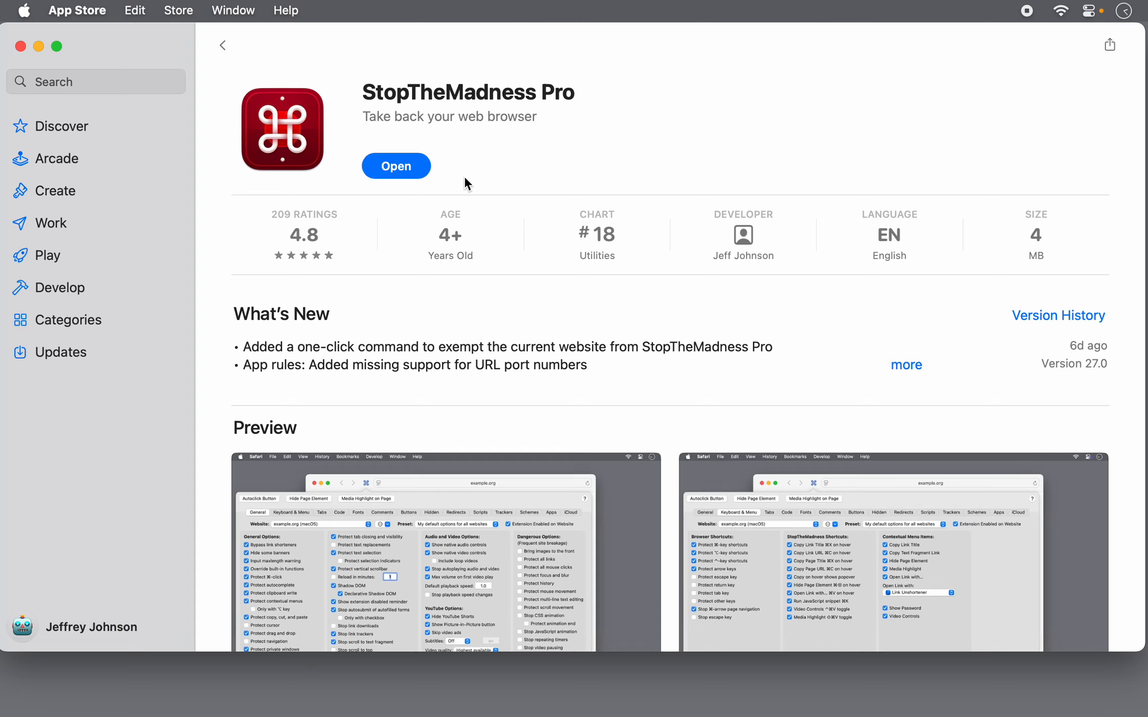
Launch StopTheMadness Pro from its App Store page and close the App Store window
{"action": "left_click", "coordinate": [397, 168]}
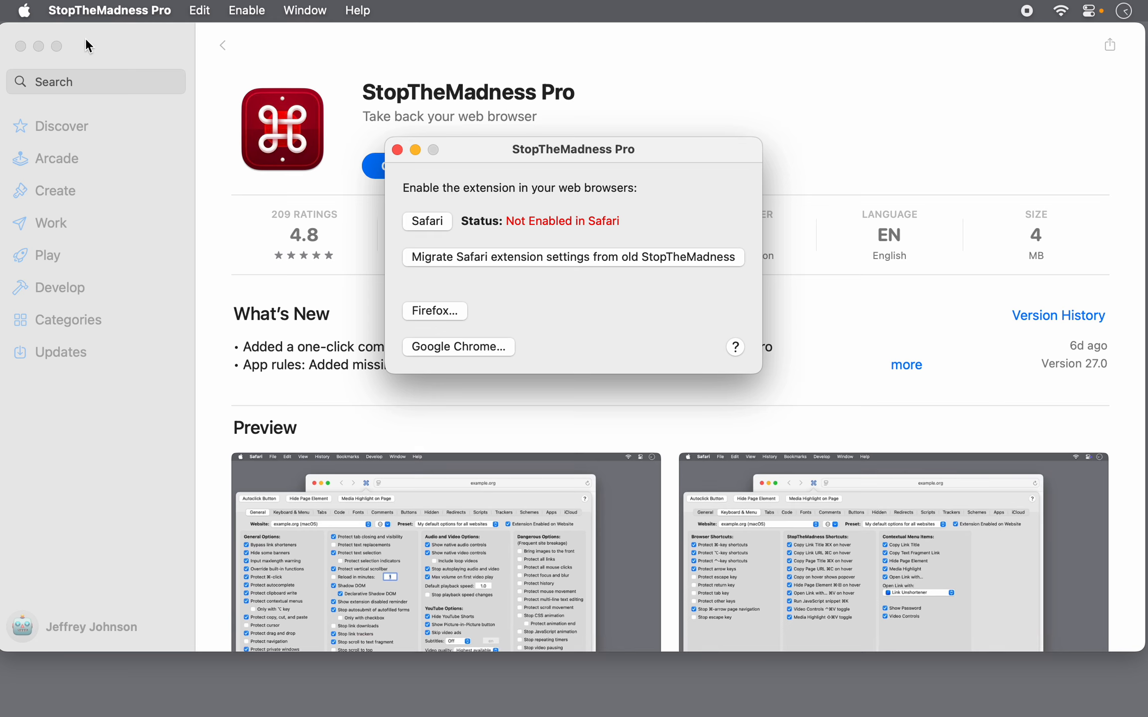
{"action": "left_click", "coordinate": [22, 46]}
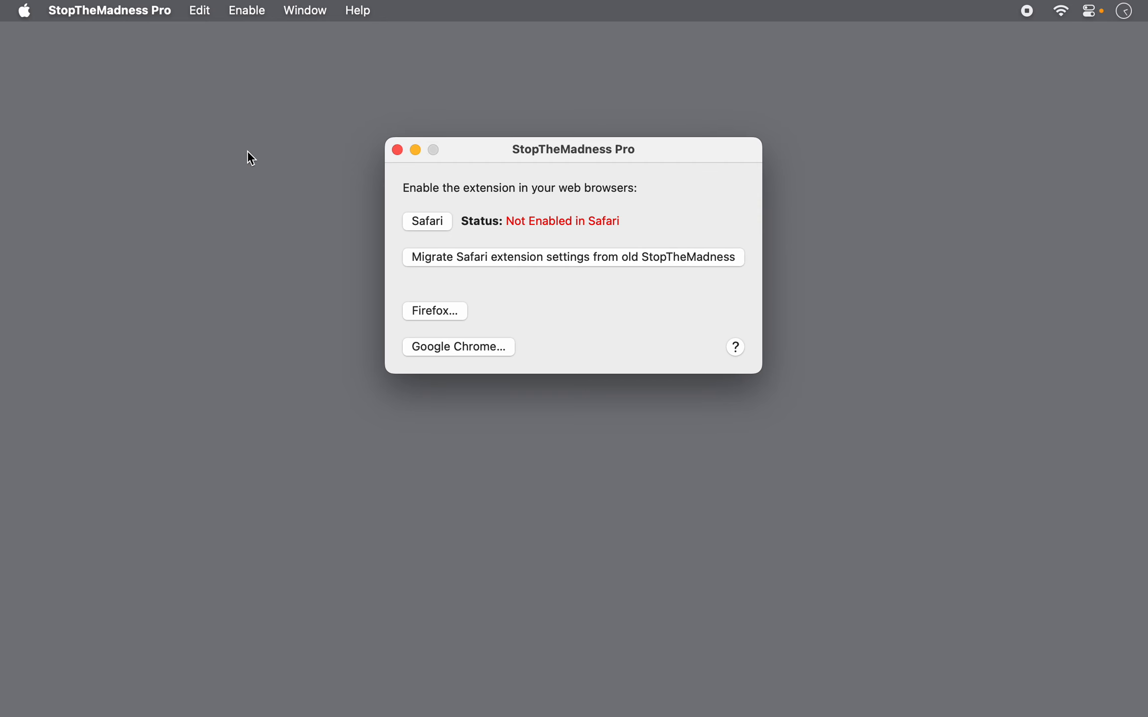
{"action": "left_click", "coordinate": [133, 7]}
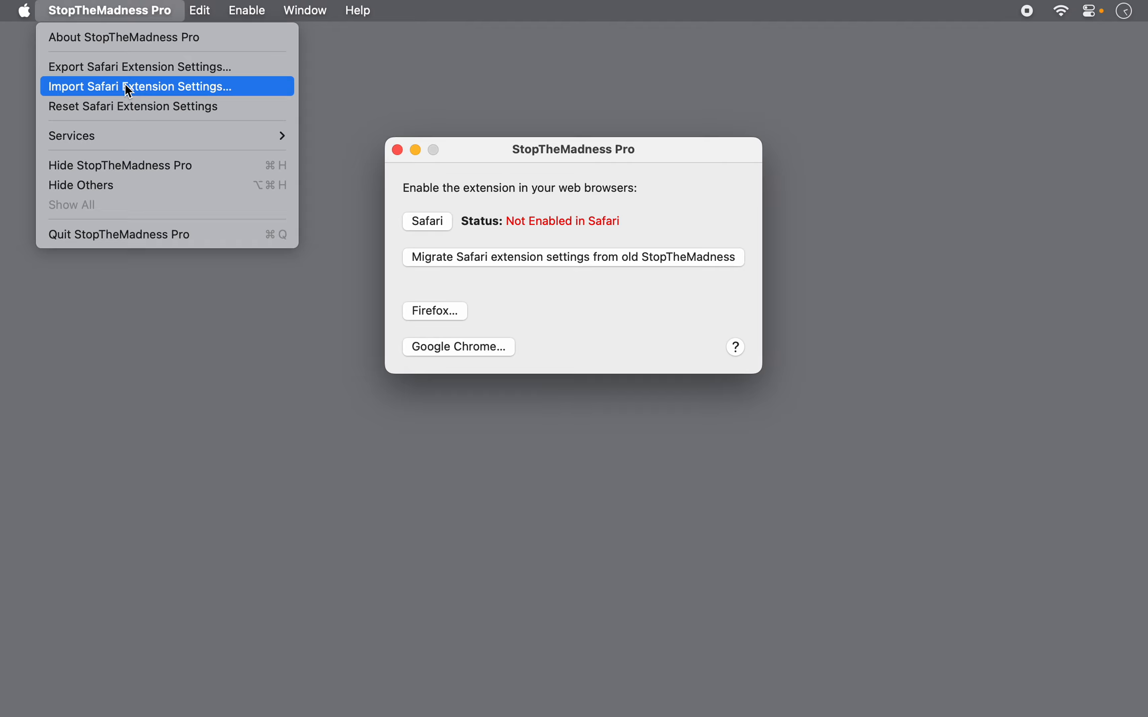
{"action": "left_click", "coordinate": [130, 2]}
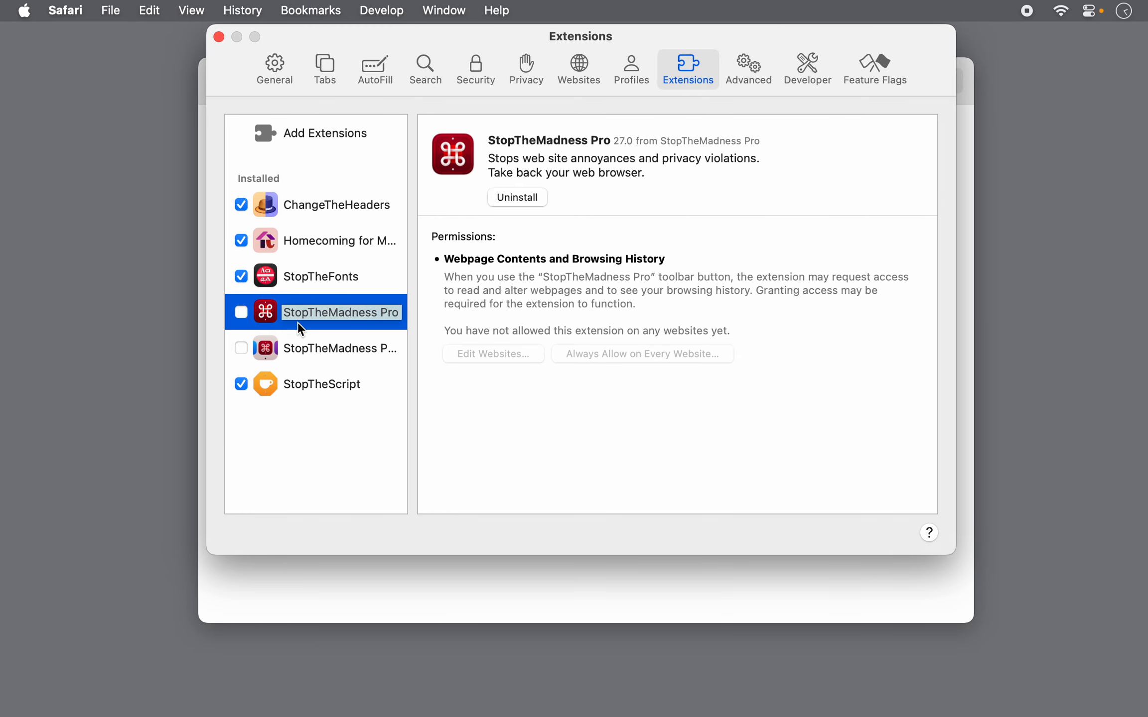
View the StopTheMadness Pro for Web Apps extension's details, and enable the regular StopTheMadness Pro extension in Safari
{"action": "left_click", "coordinate": [303, 351]}
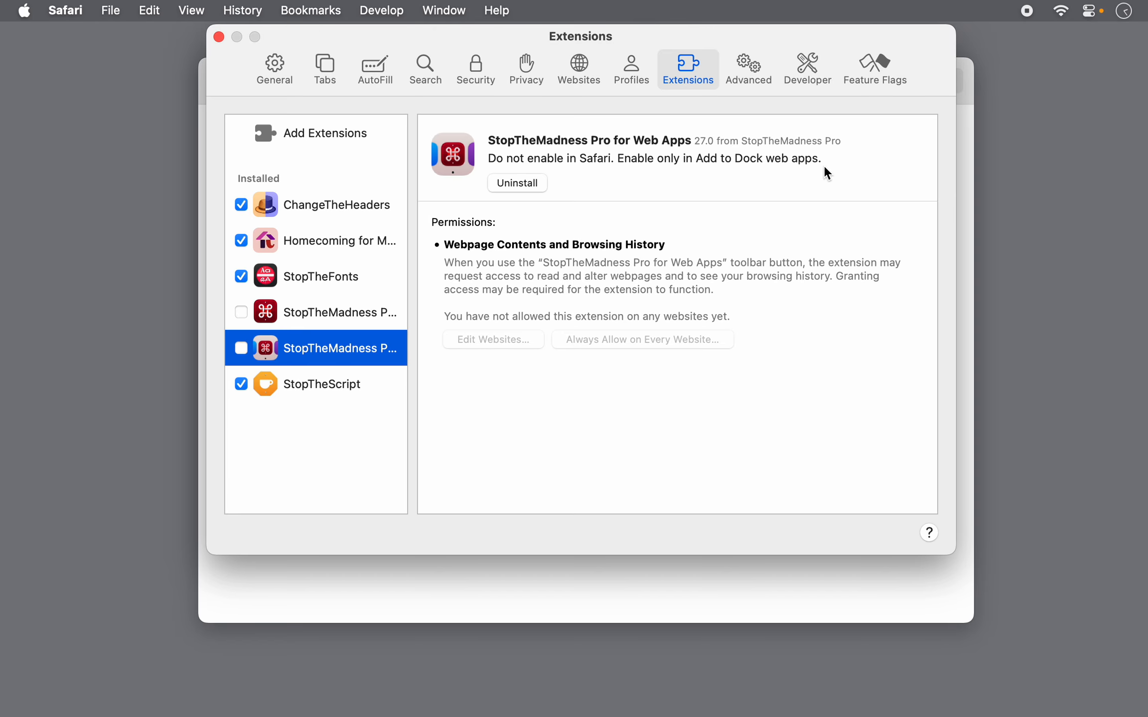
{"action": "left_click", "coordinate": [337, 312]}
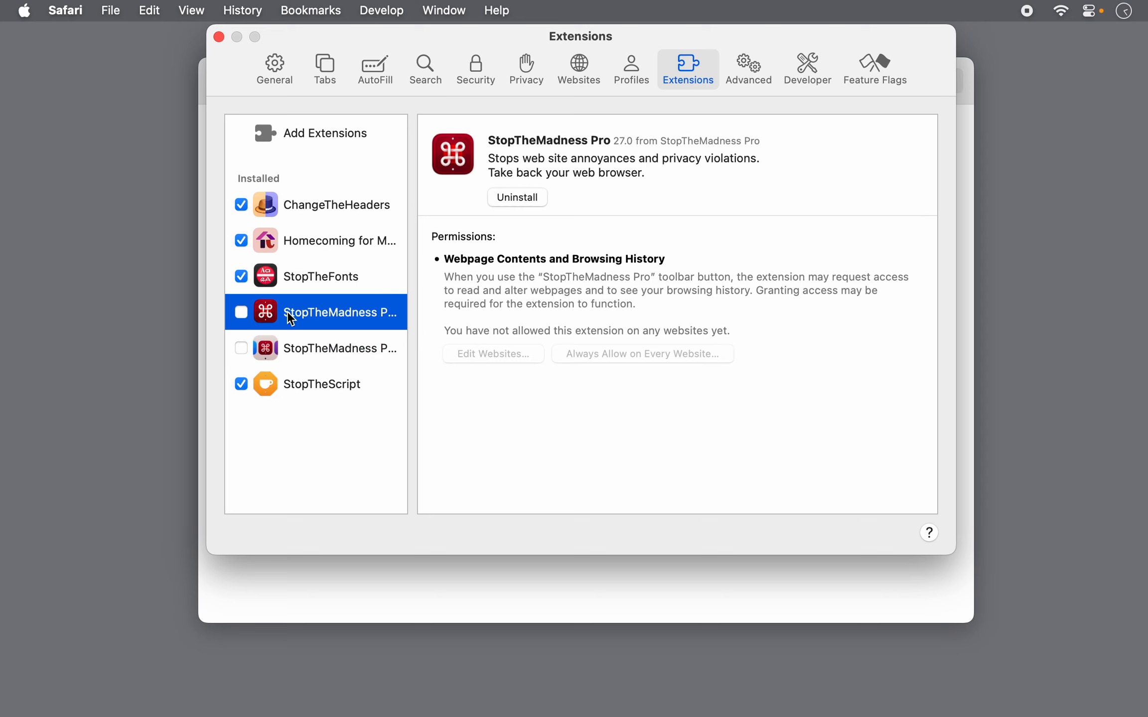
{"action": "left_click", "coordinate": [241, 312]}
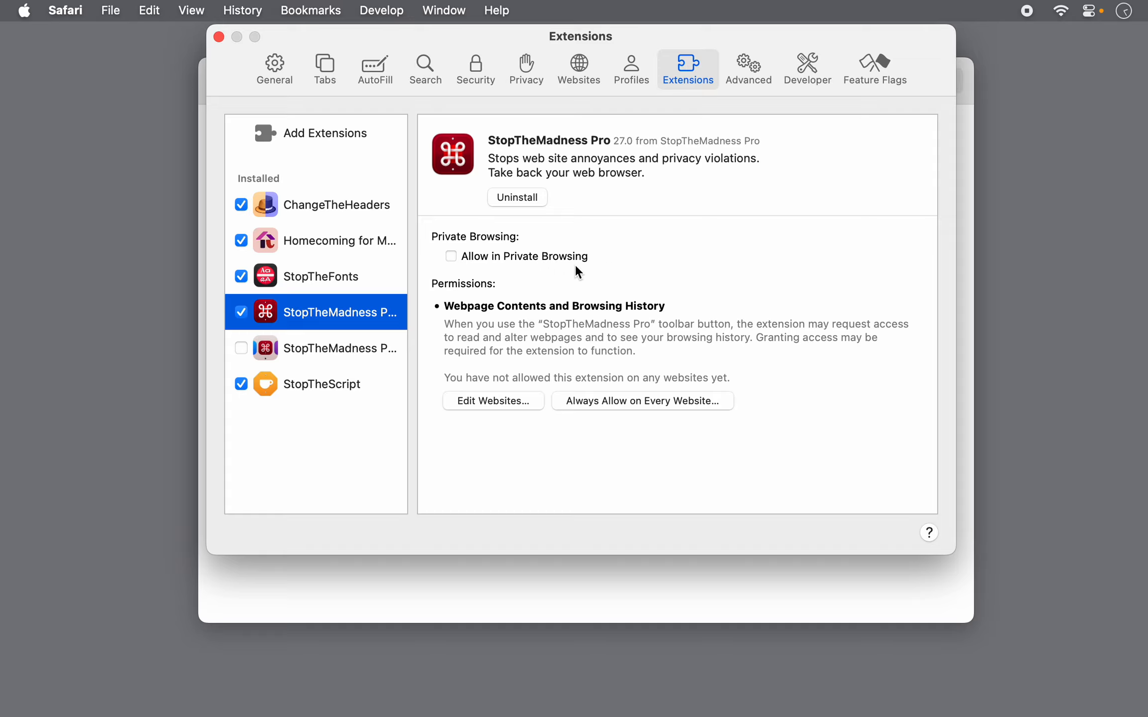
Allow StopTheMadness Pro in Private Browsing and always on every website, closing the extension settings
{"action": "left_click", "coordinate": [451, 256]}
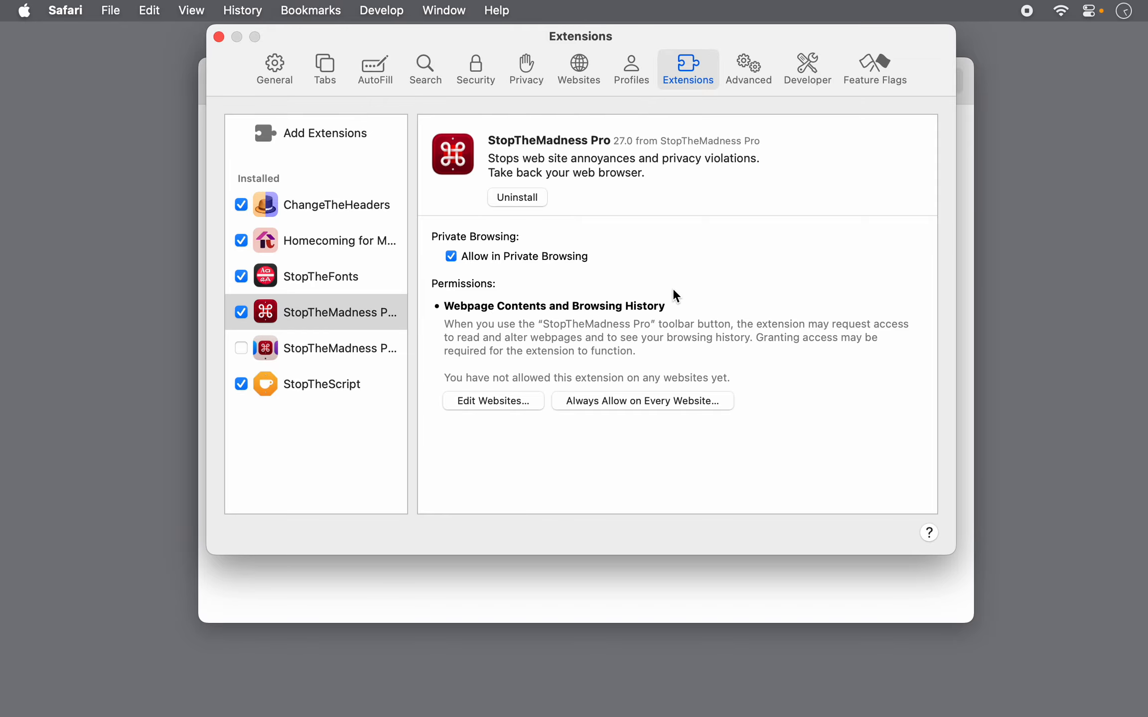
{"action": "left_click", "coordinate": [604, 404]}
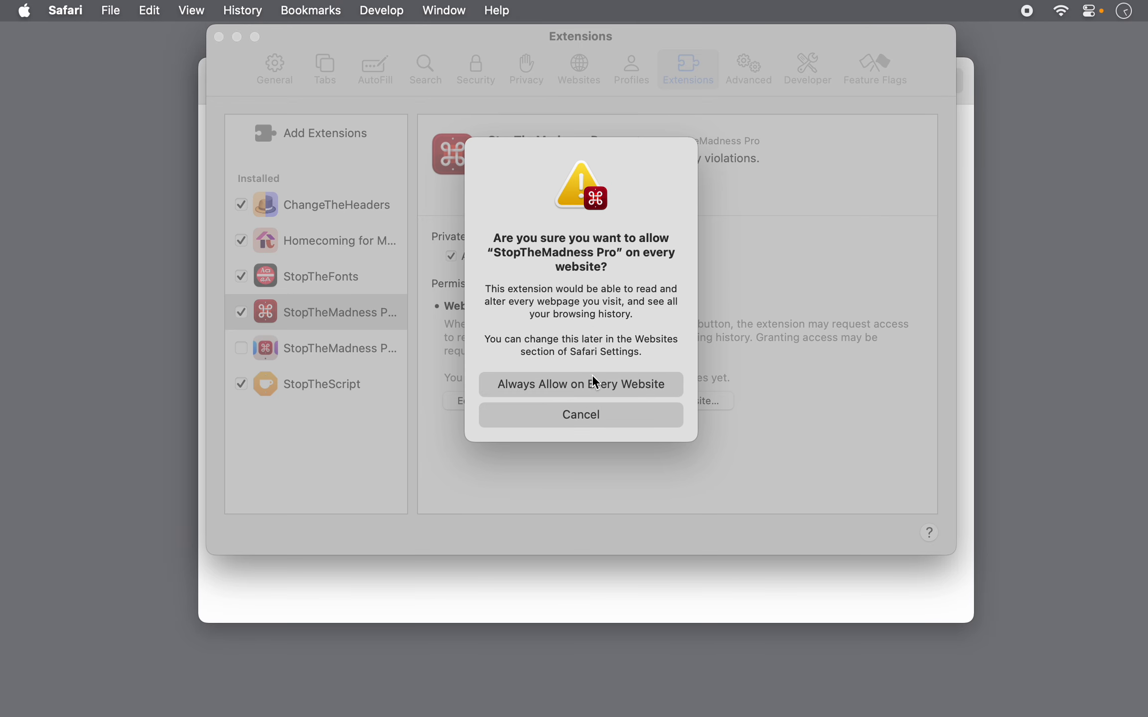
{"action": "left_click", "coordinate": [576, 381]}
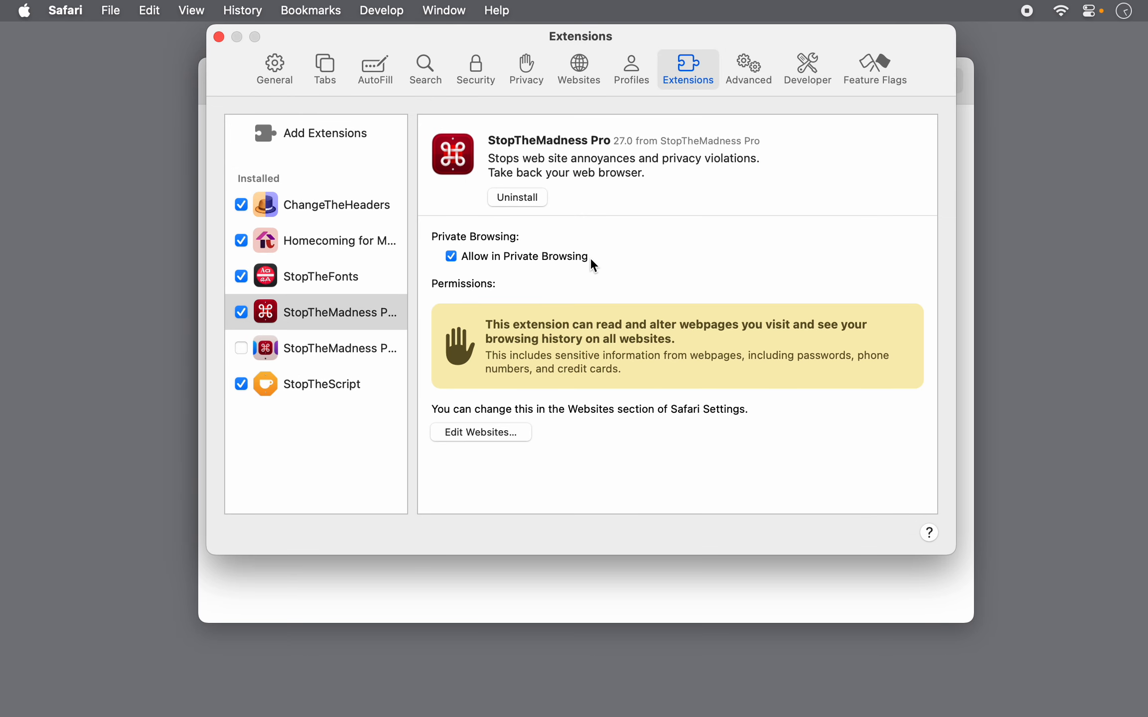
{"action": "left_click", "coordinate": [219, 37]}
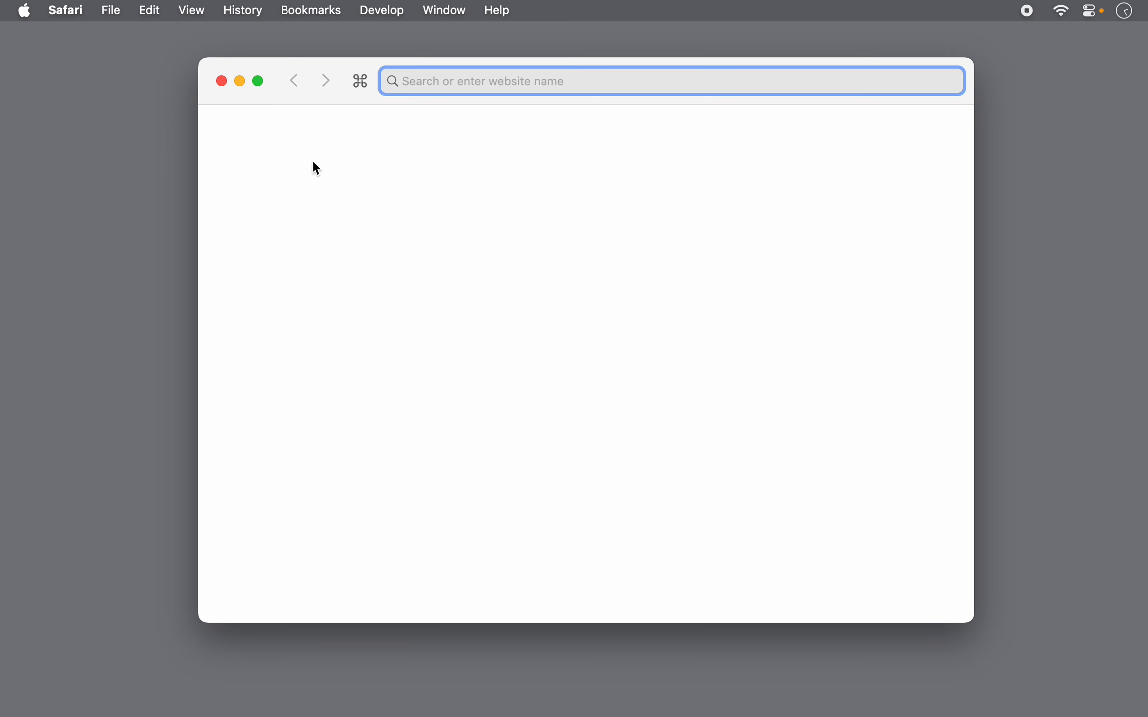
Look over the extension's default options for all websites, and load cnn.com in the browser window
{"action": "left_click", "coordinate": [359, 86]}
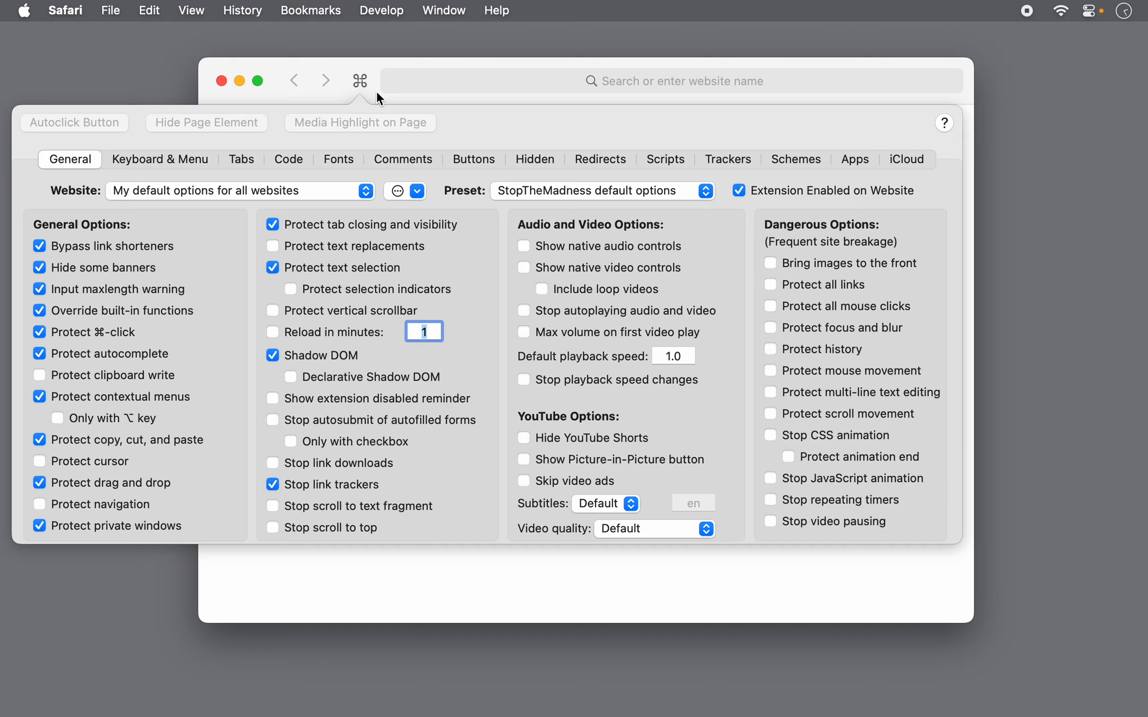
{"action": "left_click", "coordinate": [363, 78]}
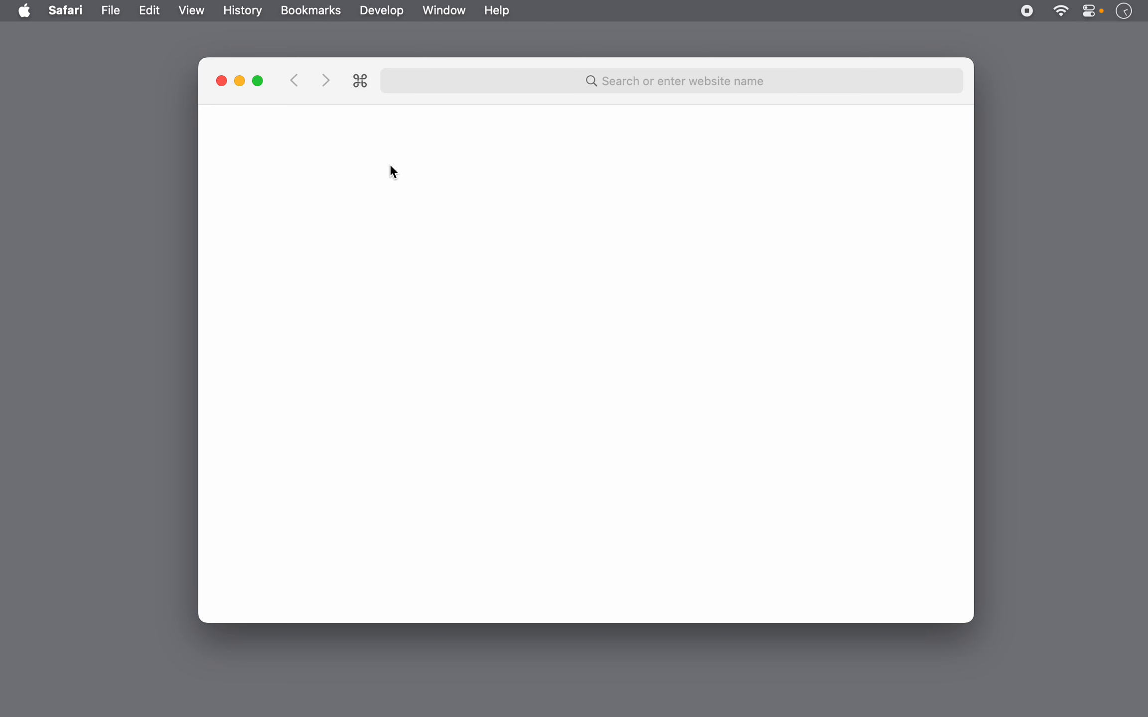
{"action": "left_click", "coordinate": [636, 82]}
{"action": "type", "text": "cnn"}
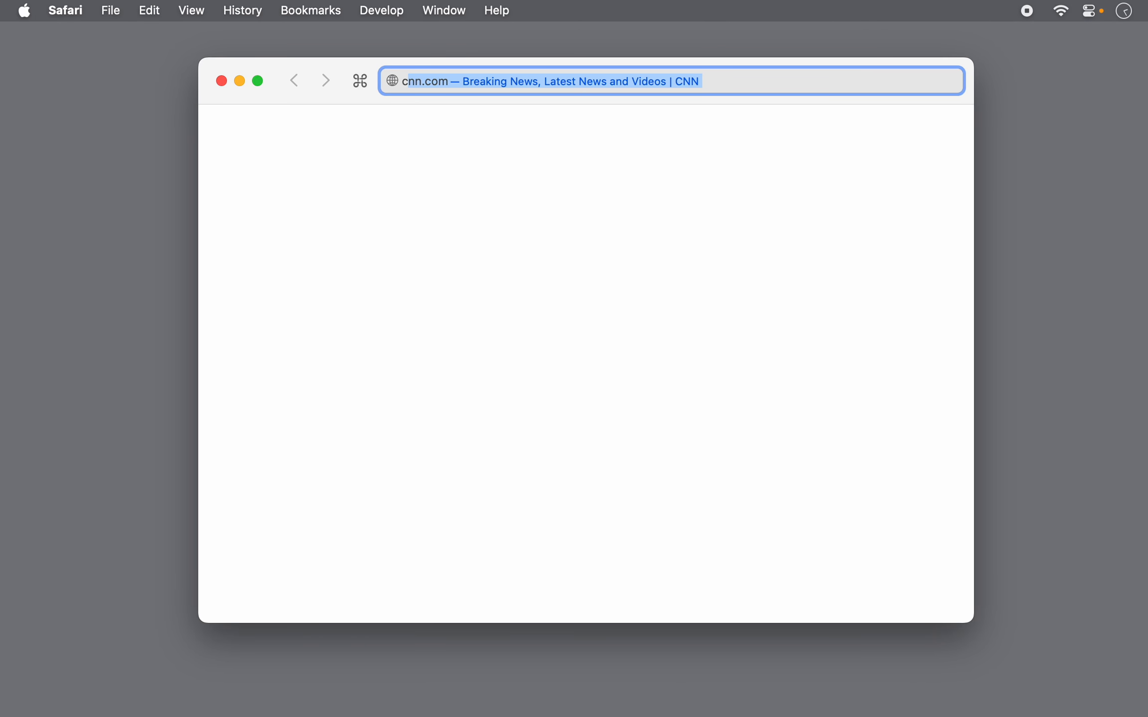
{"action": "key", "text": "Return"}
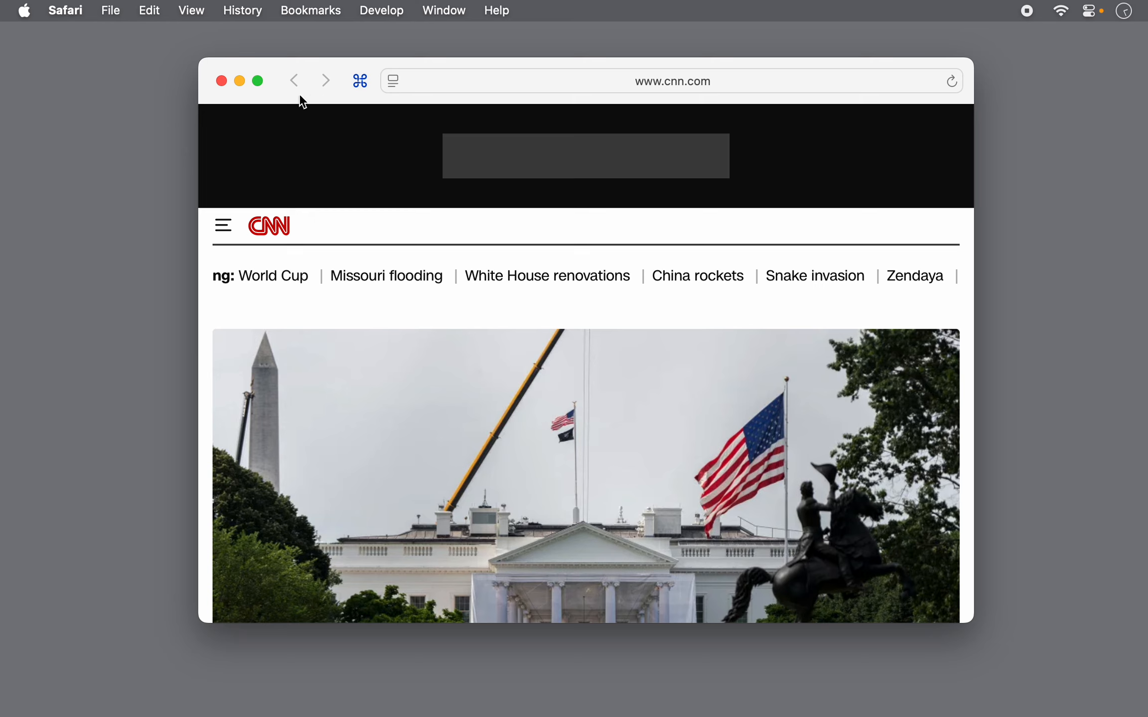
Add the CNN website to the Dock as a web app, shortening its name to CNN
{"action": "left_click", "coordinate": [120, 11]}
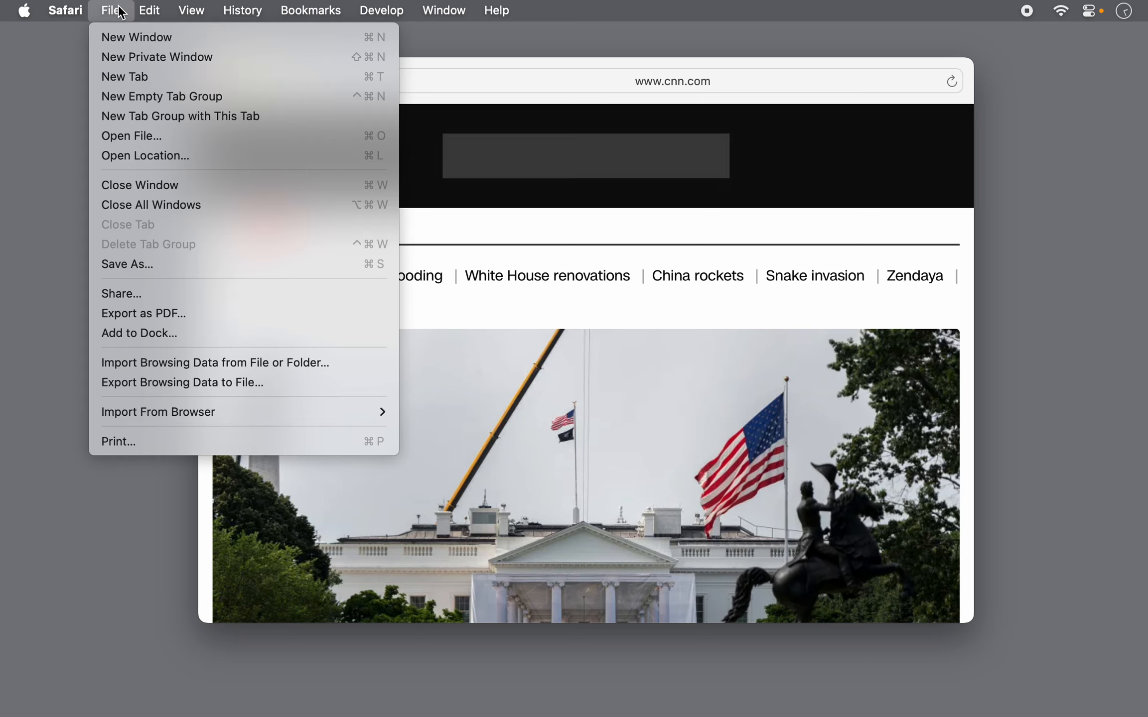
{"action": "left_click", "coordinate": [134, 335]}
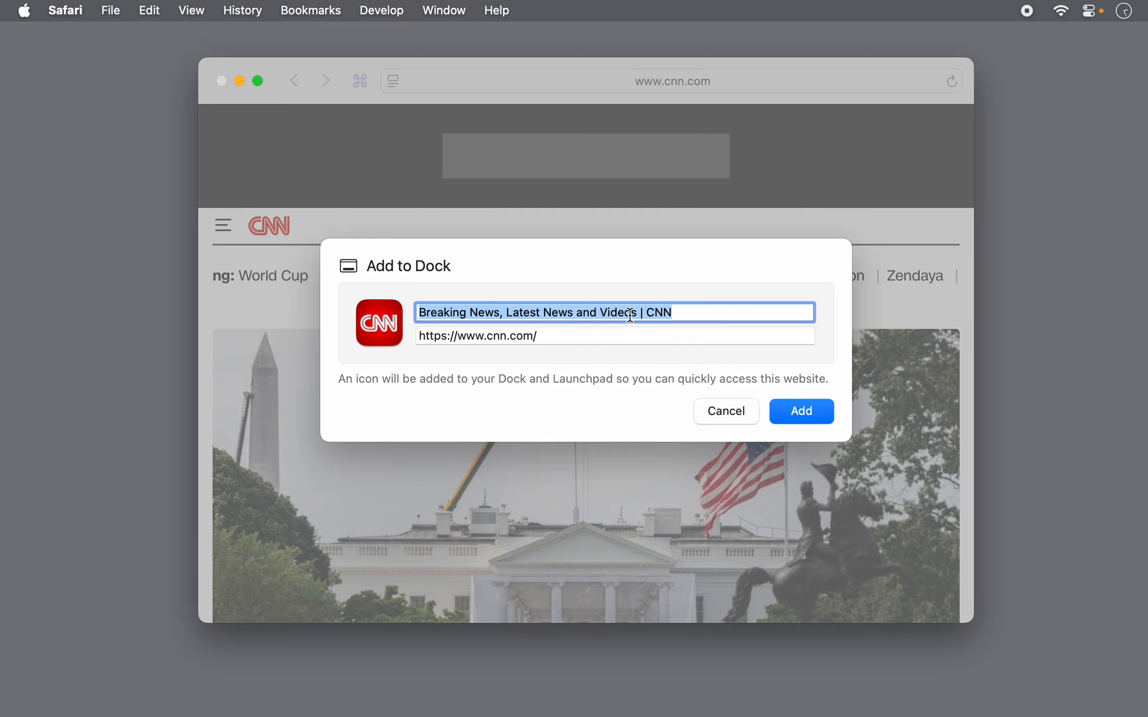
{"action": "left_click", "coordinate": [662, 313]}
{"action": "left_click_drag", "start_coordinate": [645, 312], "coordinate": [416, 312]}
{"action": "key", "text": "BackSpace"}
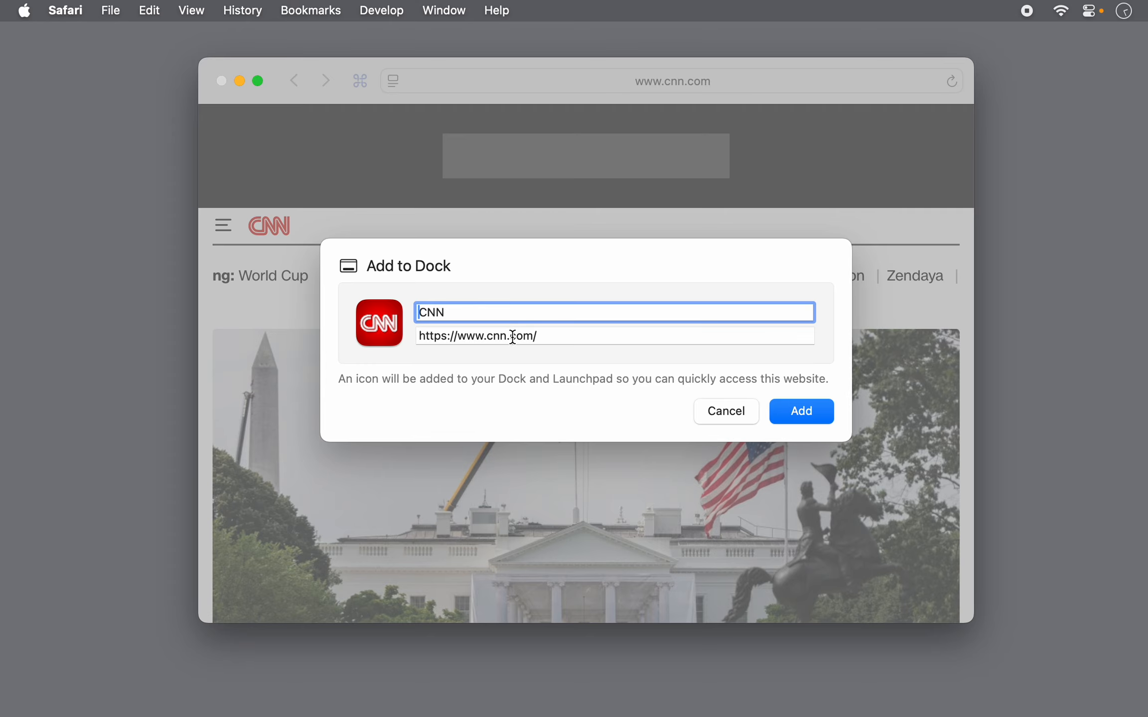
{"action": "left_click", "coordinate": [798, 409]}
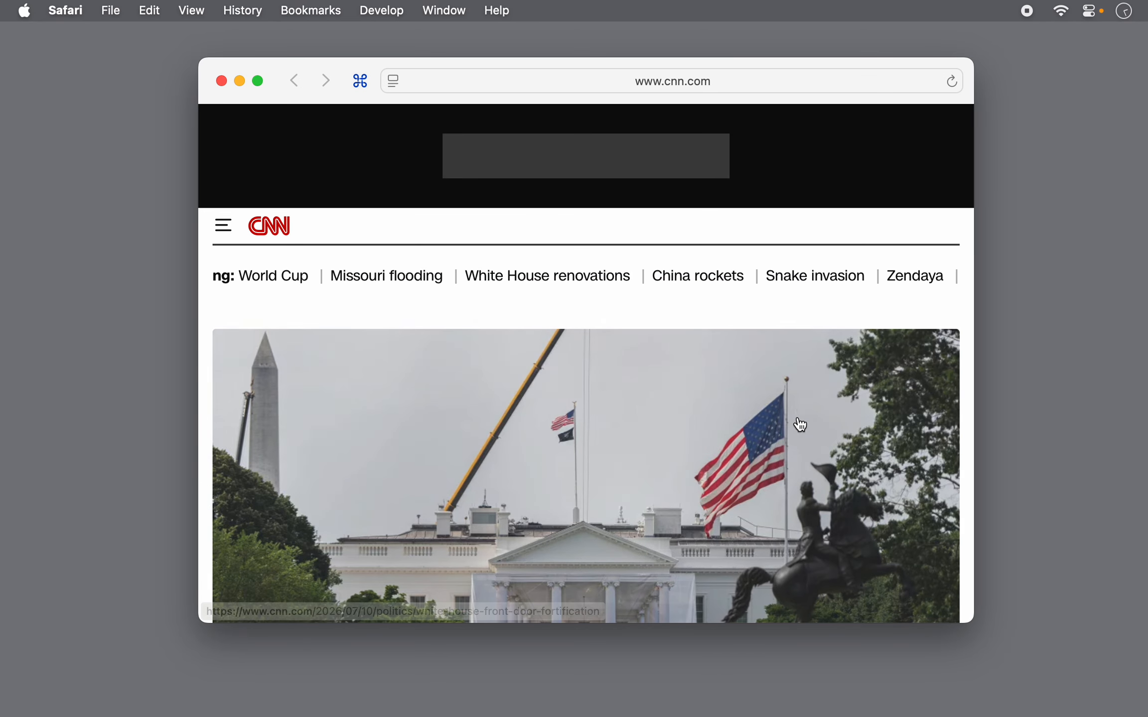
Launch the CNN web app from the Dock and agree to its legal terms and privacy notice
{"action": "mouse_move", "coordinate": [926, 716]}
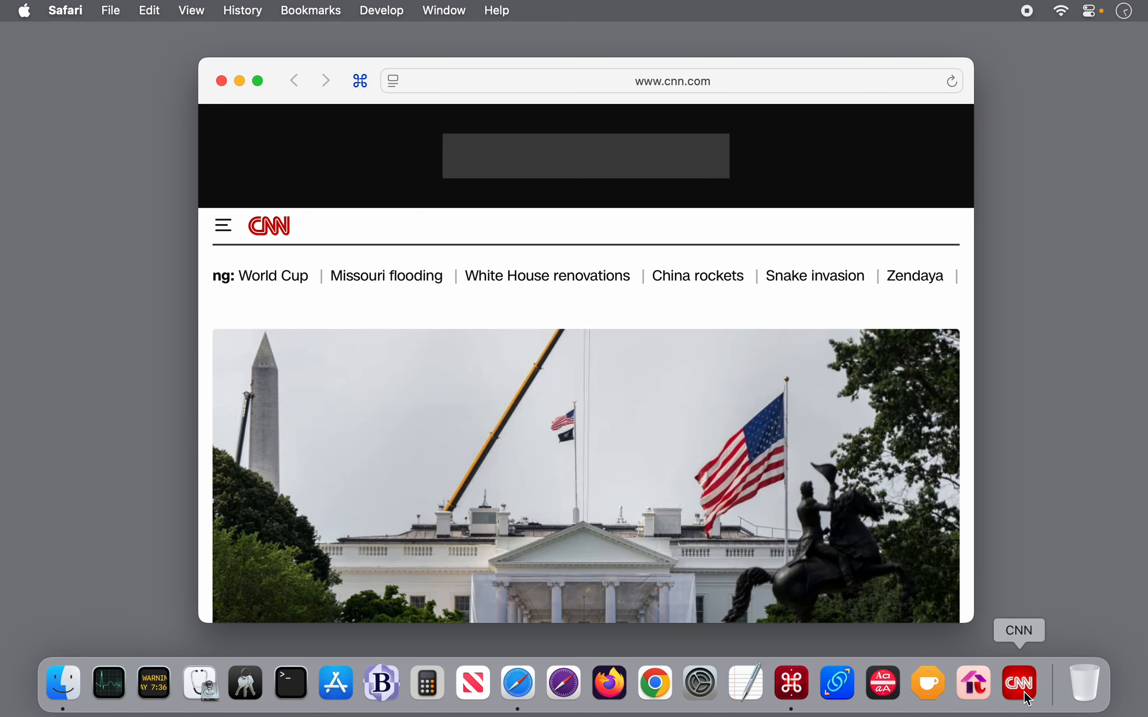
{"action": "left_click", "coordinate": [1022, 686]}
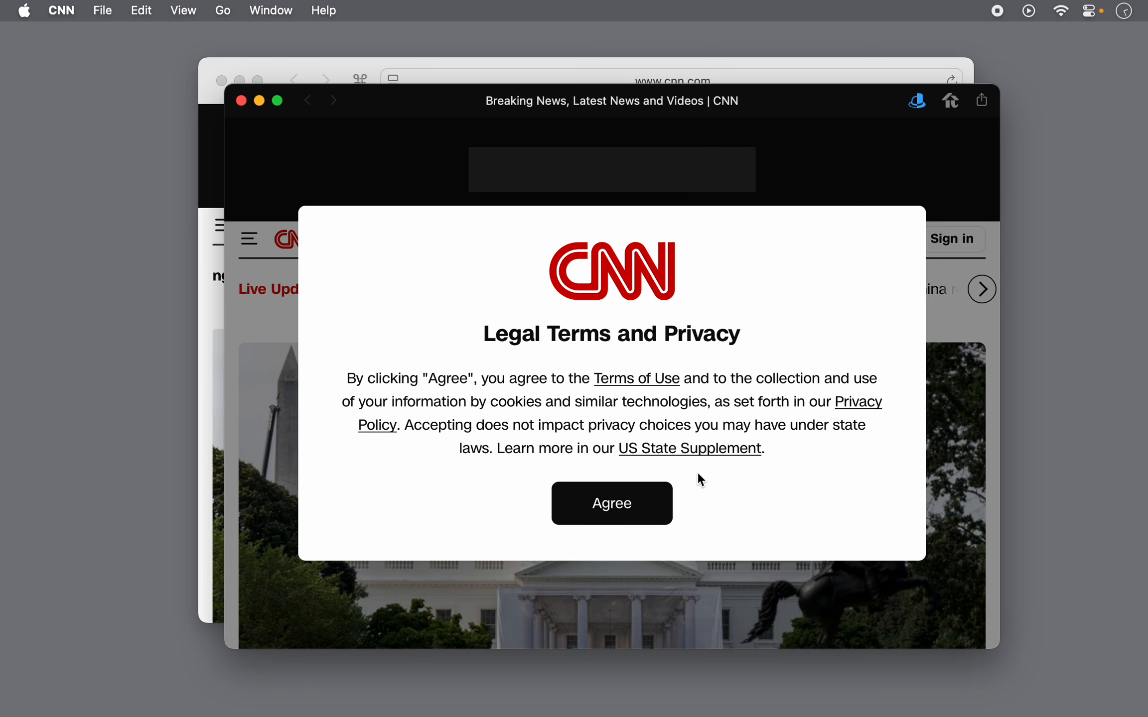
{"action": "left_click", "coordinate": [606, 504]}
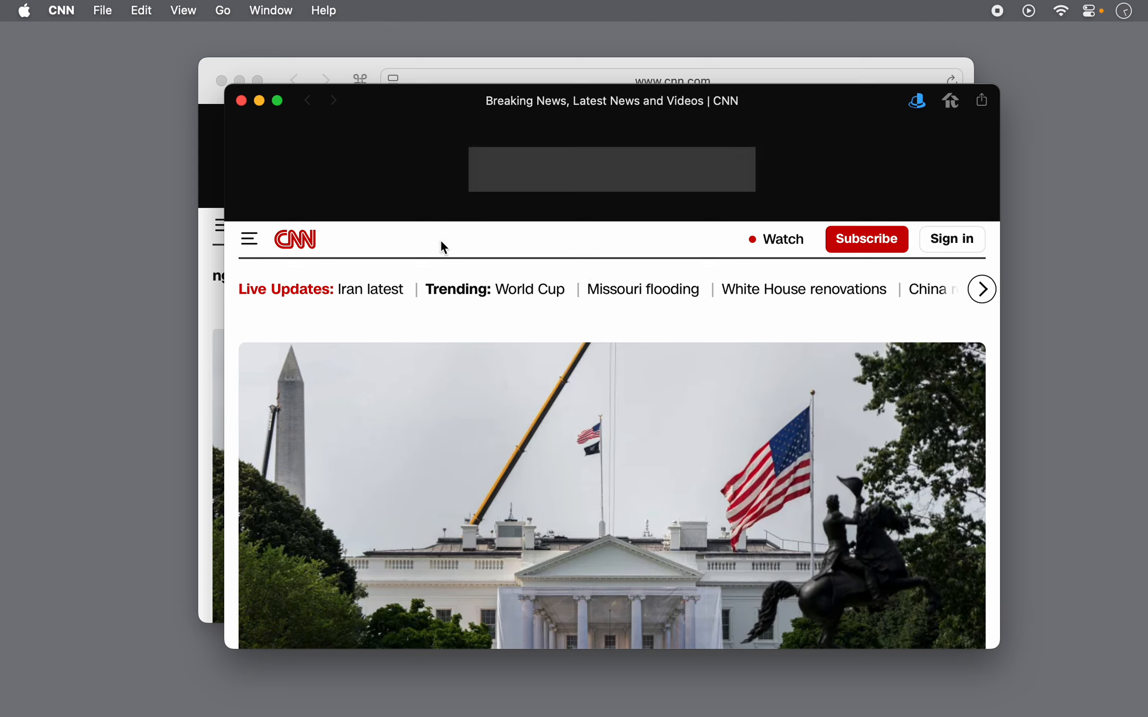
Enable the StopTheMadness Pro for Web Apps extension in the CNN web app's settings and close them
{"action": "left_click", "coordinate": [63, 8]}
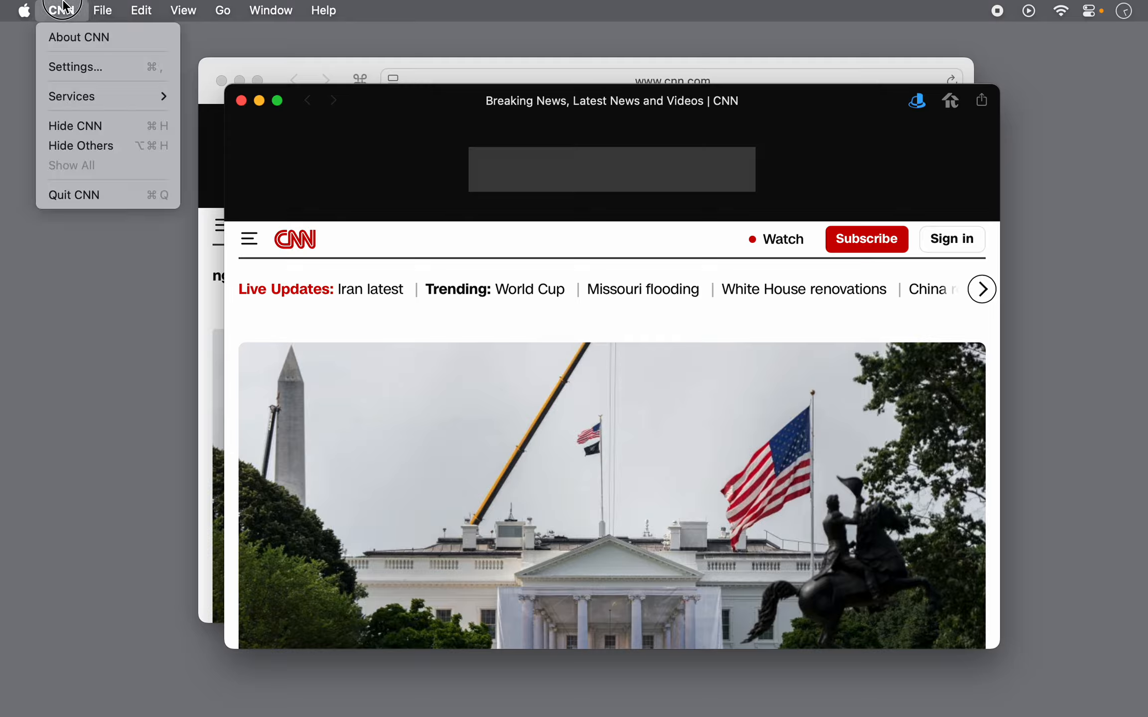
{"action": "left_click", "coordinate": [65, 70]}
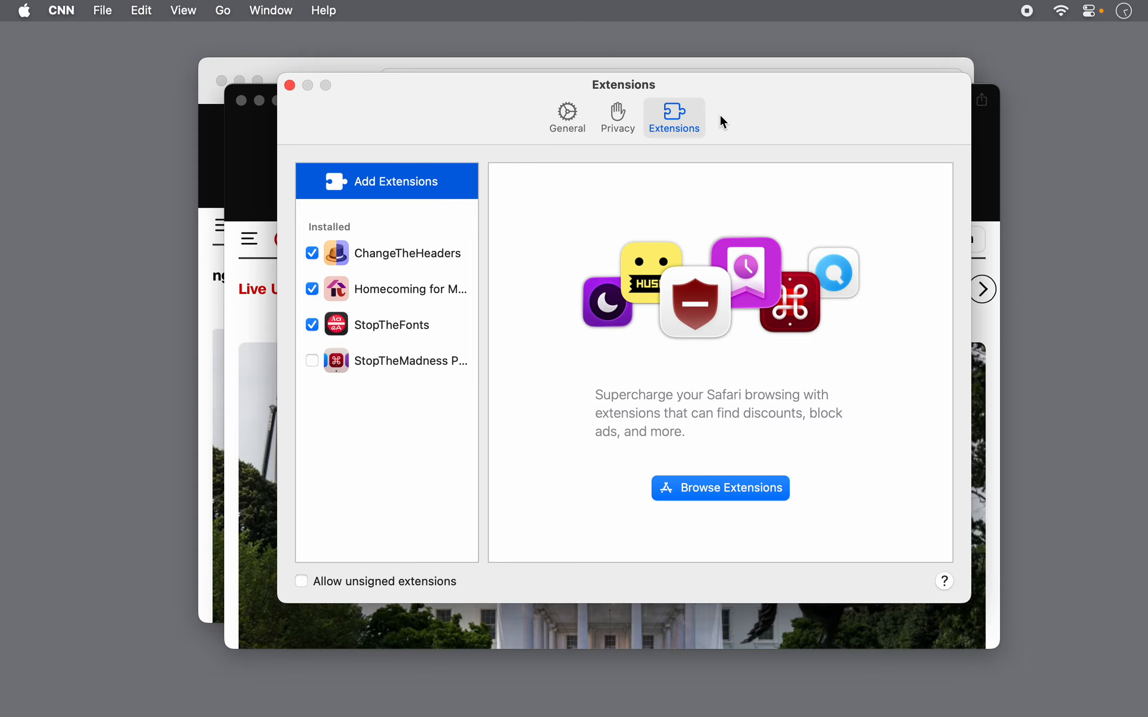
{"action": "left_click", "coordinate": [391, 364]}
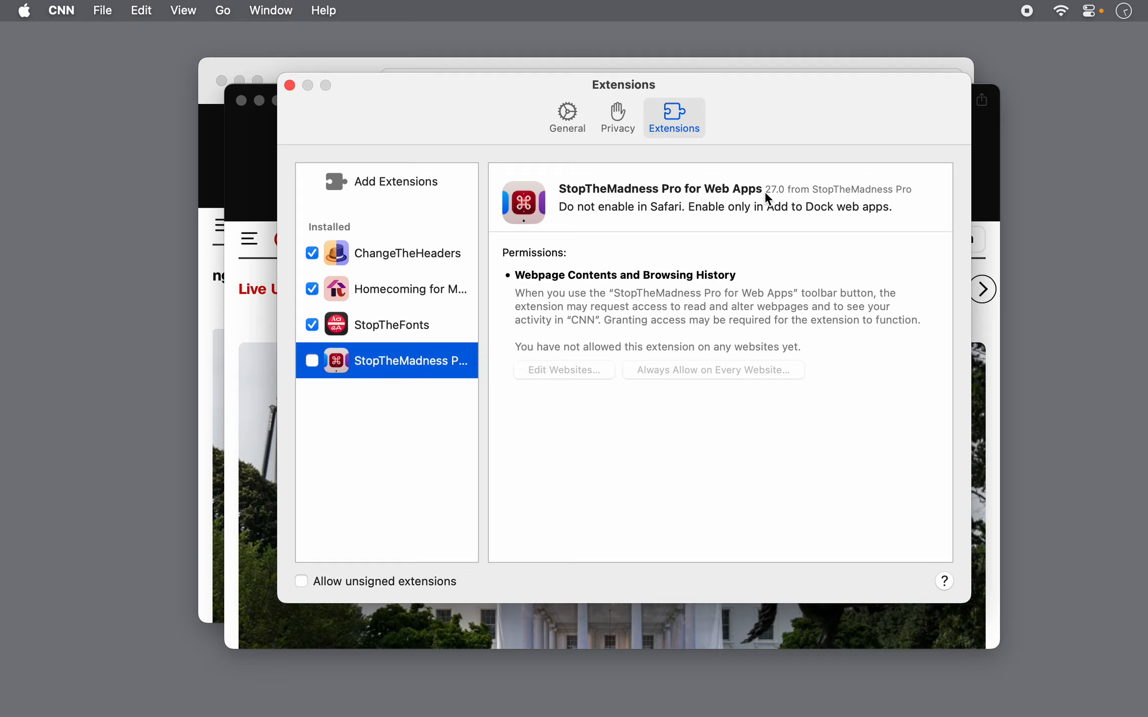
{"action": "left_click", "coordinate": [313, 366]}
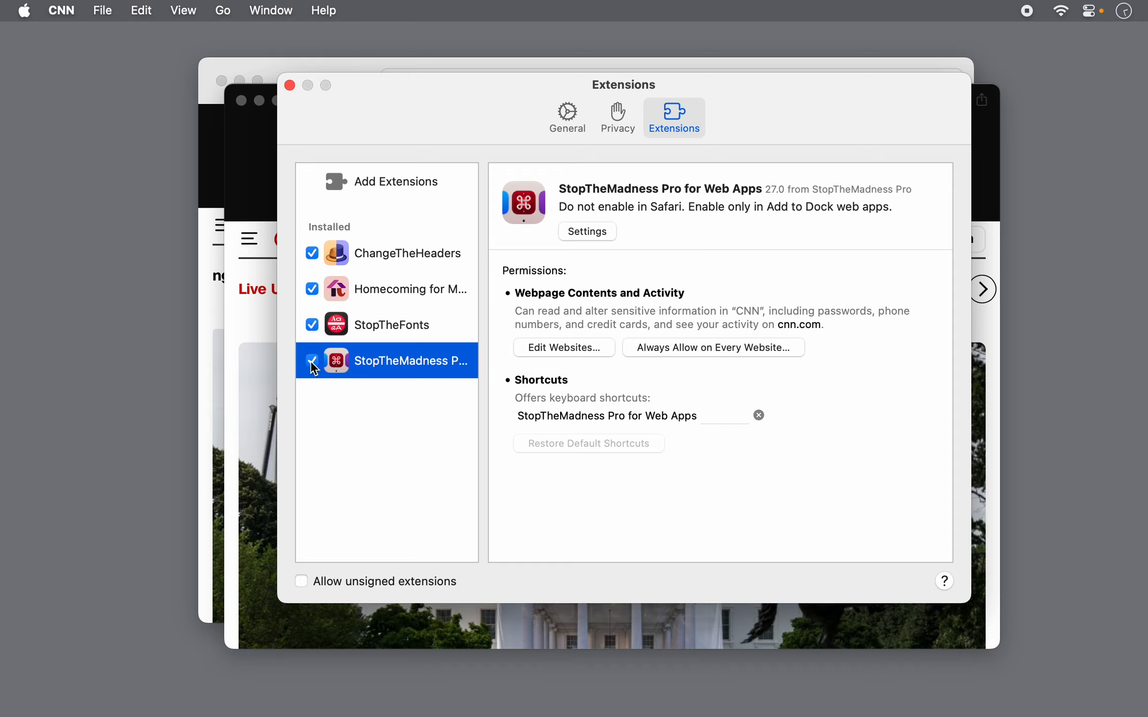
{"action": "left_click", "coordinate": [289, 85]}
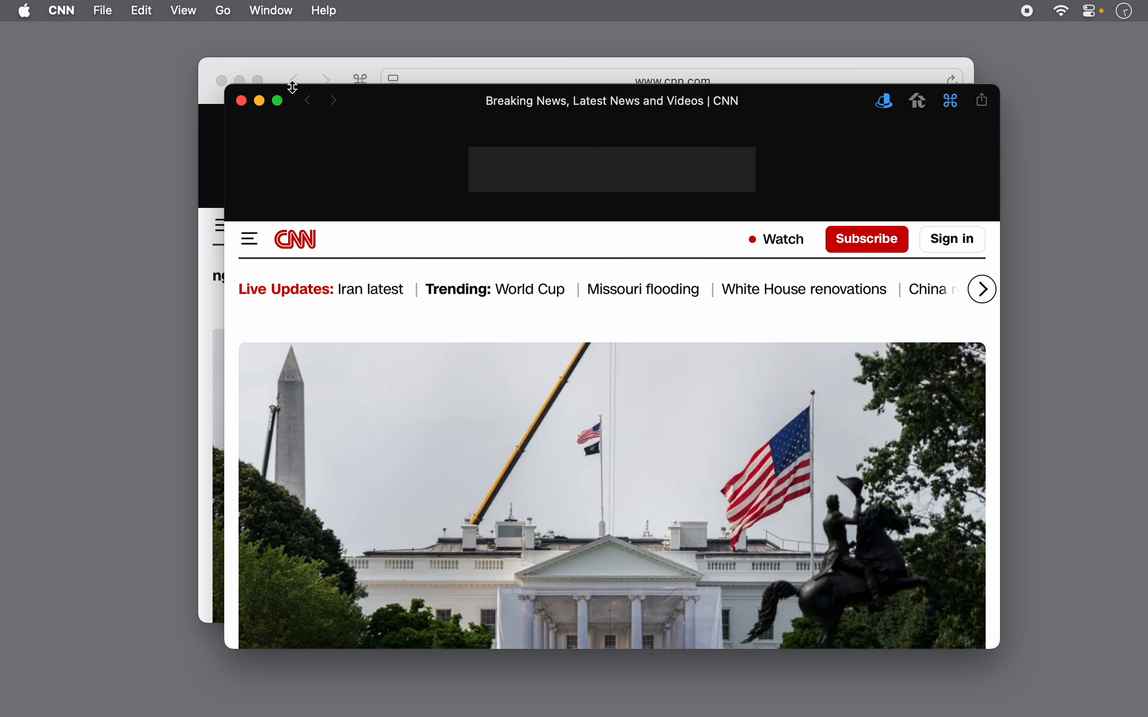
View the StopTheMadness Pro extension options inside the CNN web app, and quit the web app
{"action": "left_click", "coordinate": [952, 103]}
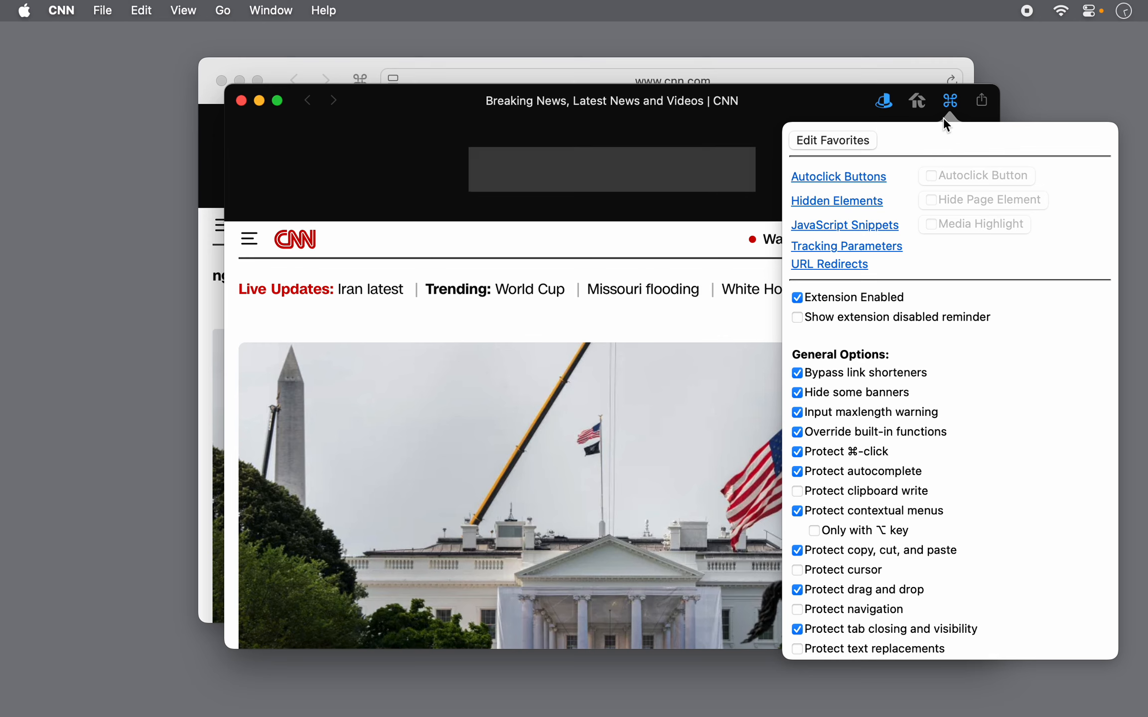
{"action": "left_click", "coordinate": [950, 103]}
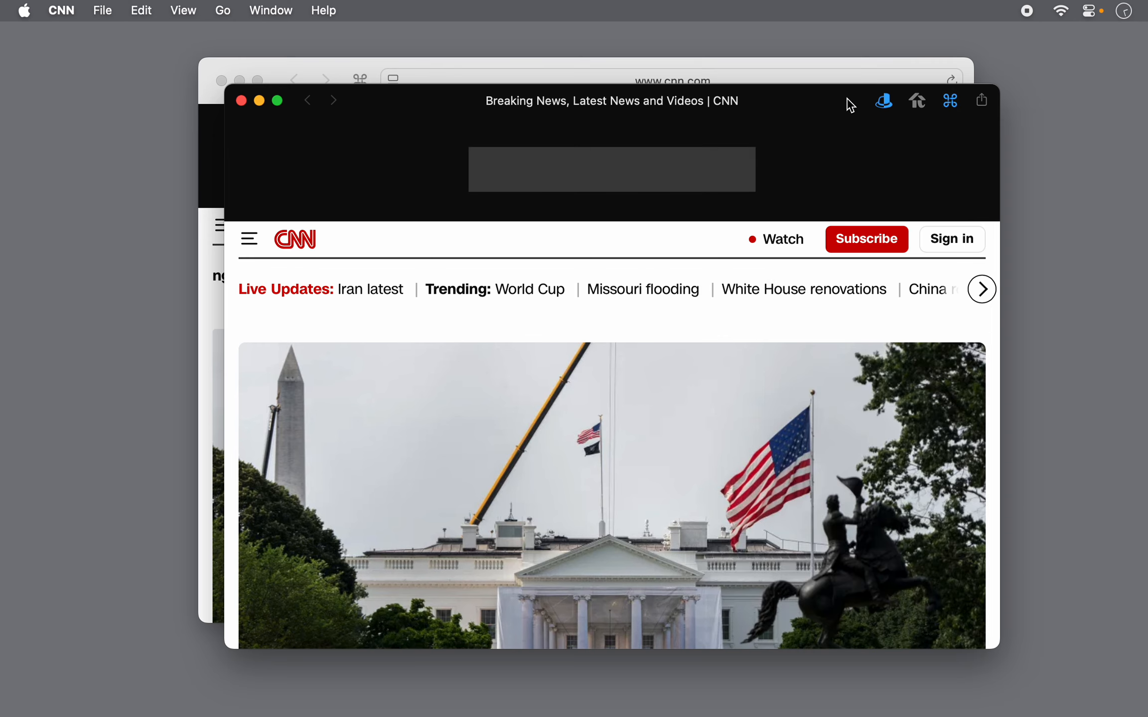
{"action": "left_click", "coordinate": [78, 10]}
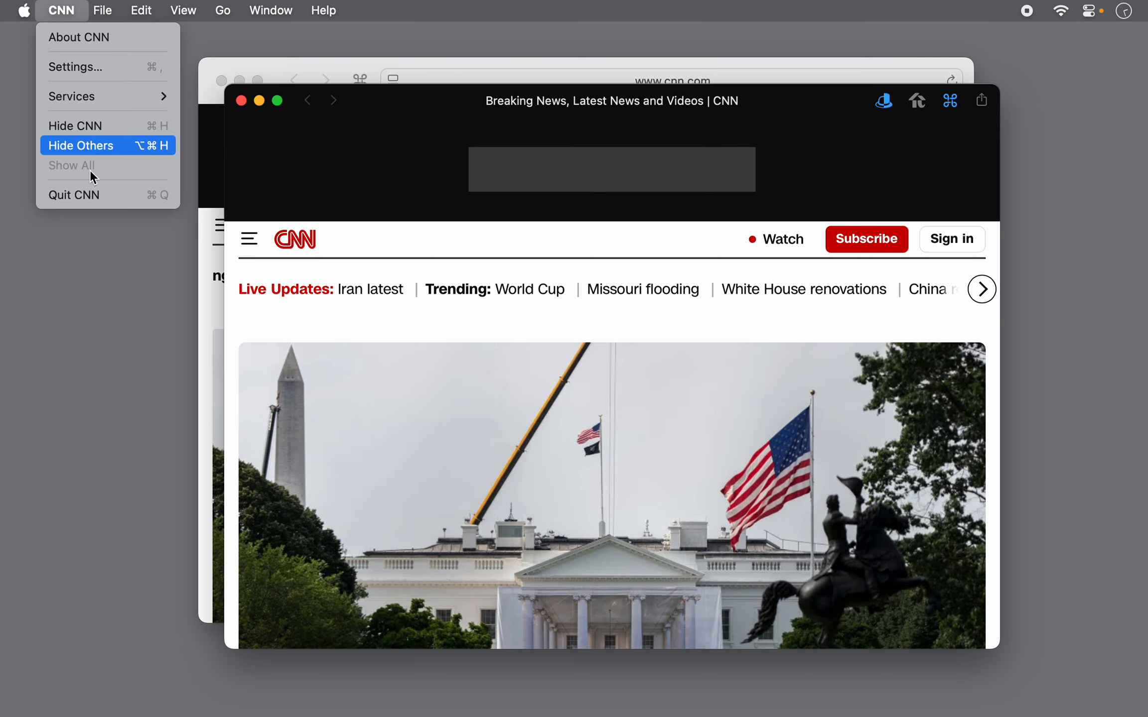
{"action": "left_click", "coordinate": [91, 196]}
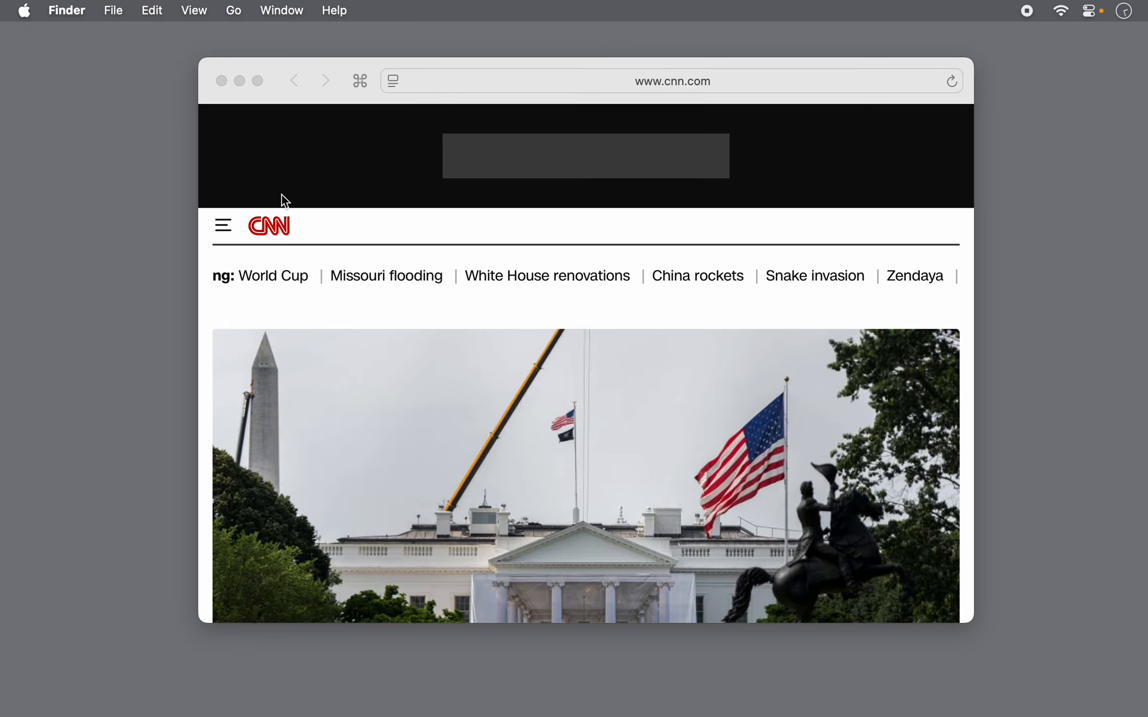
Close the cnn.com window in Safari and switch back to the StopTheMadness Pro app
{"action": "left_click", "coordinate": [385, 60]}
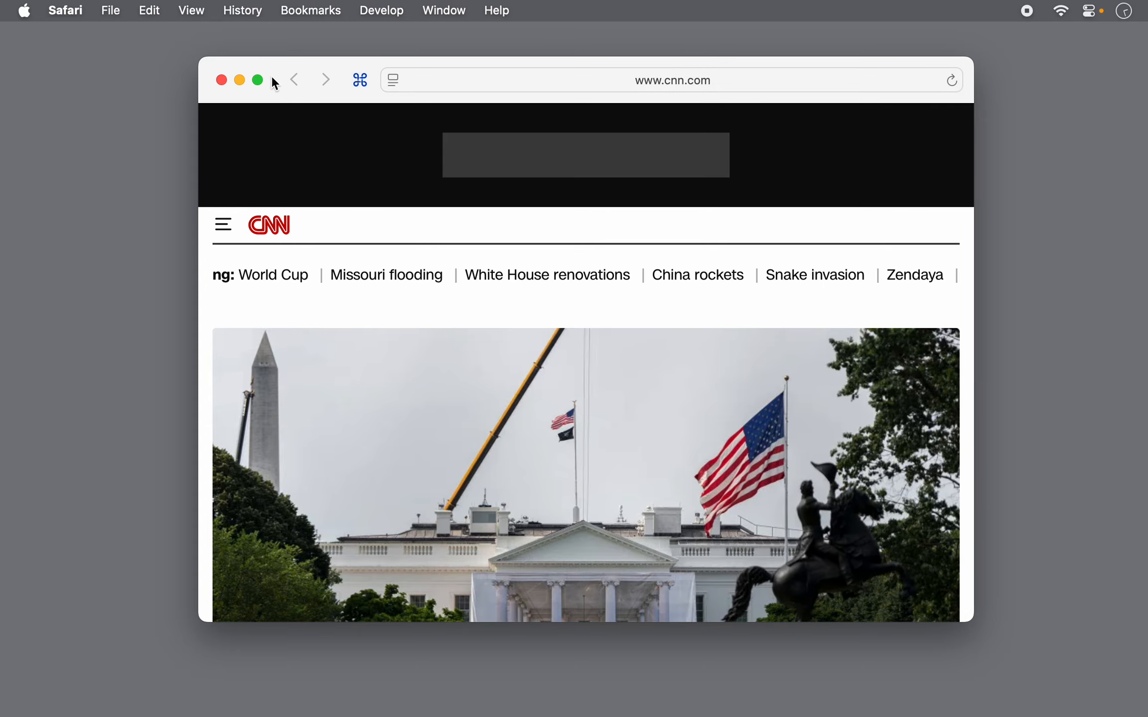
{"action": "left_click", "coordinate": [221, 80]}
{"action": "left_click", "coordinate": [596, 163]}
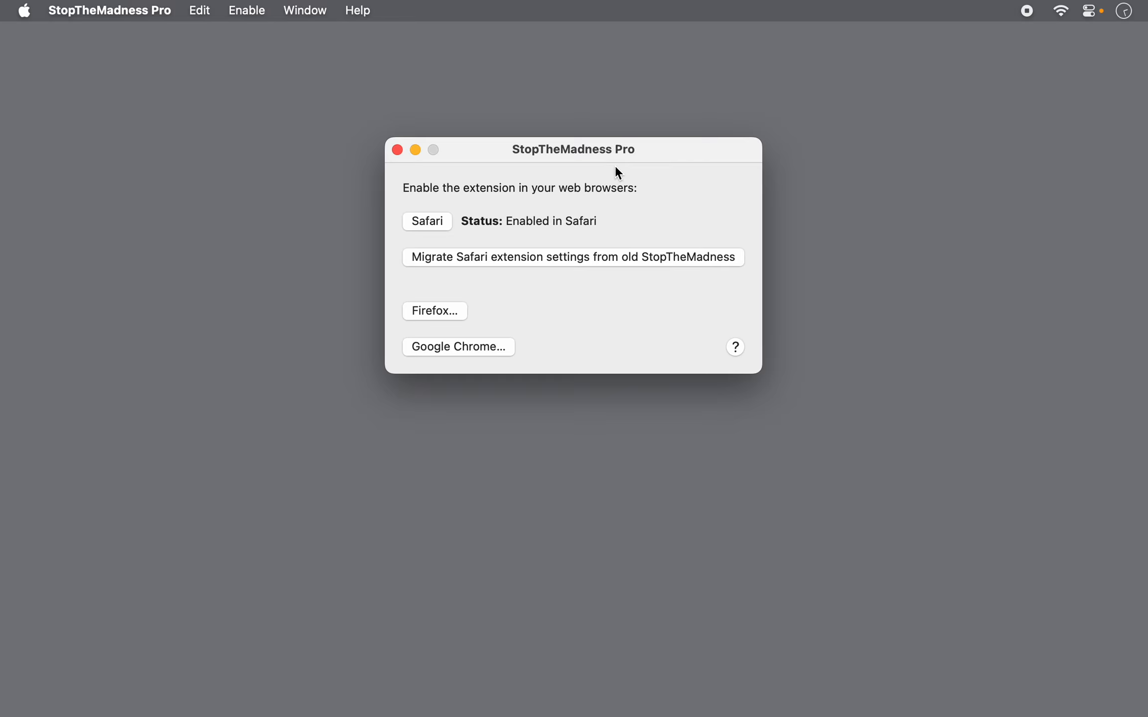
Start enabling the extension for Firefox and save its native messaging host file in the Application Support folder
{"action": "left_click", "coordinate": [437, 311]}
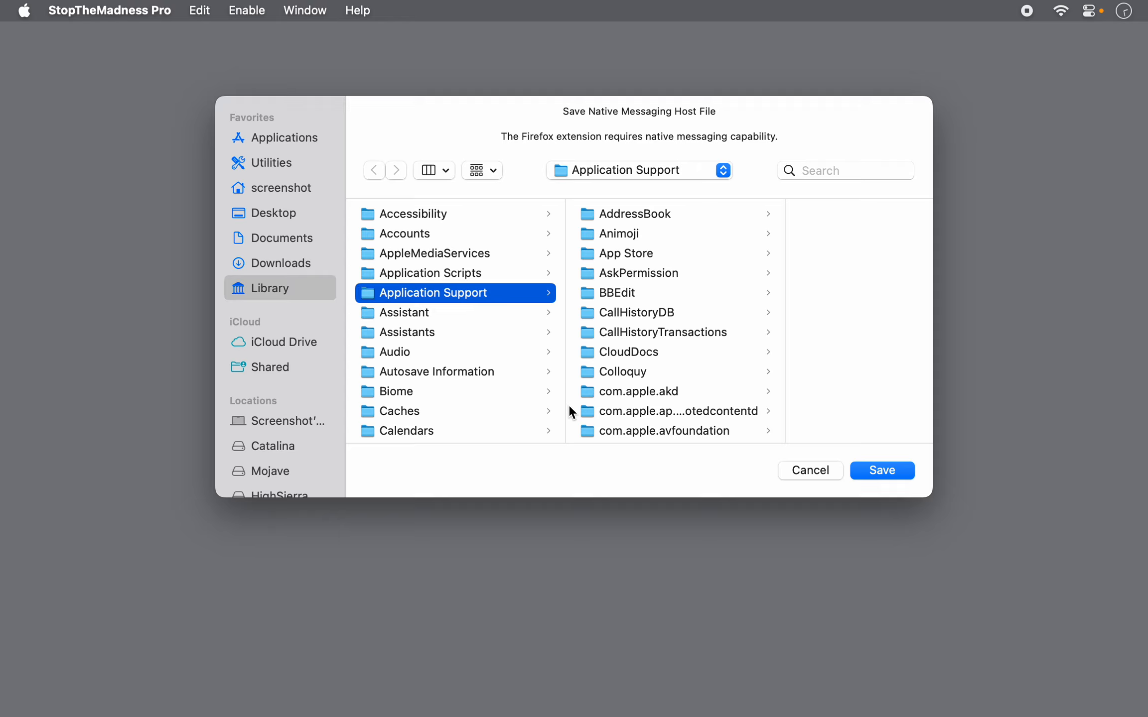
{"action": "left_click", "coordinate": [882, 470]}
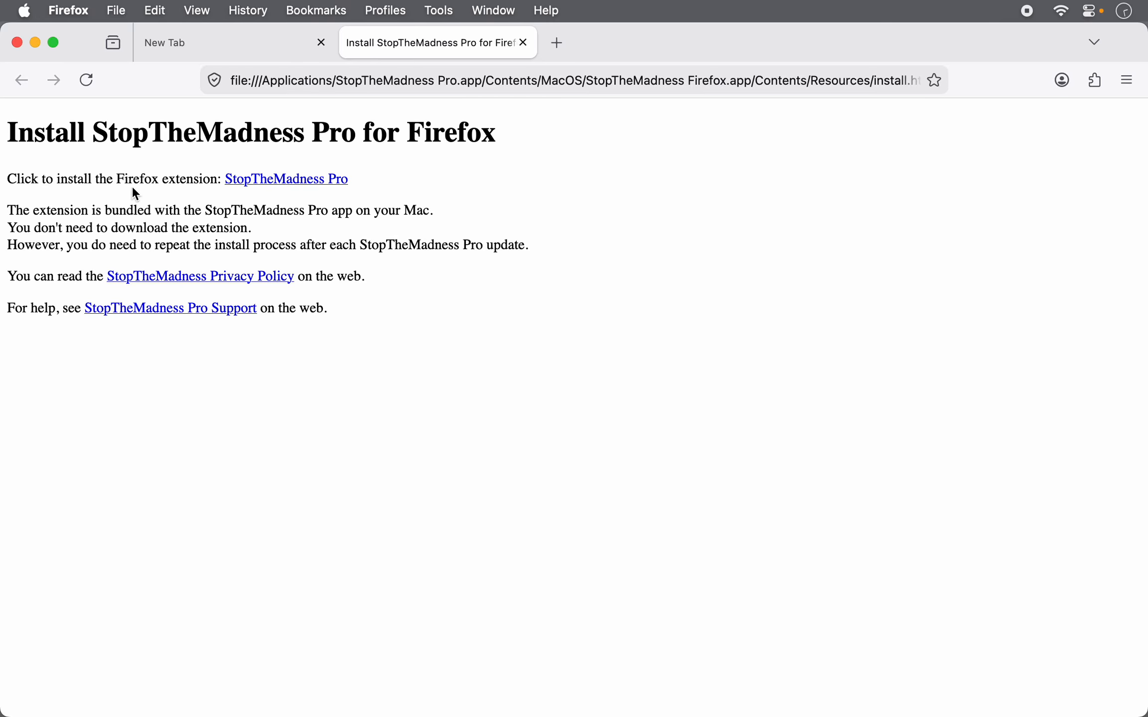
Install the StopTheMadness Pro extension in Firefox from the bundled install page and pin it to the toolbar
{"action": "left_click", "coordinate": [292, 182]}
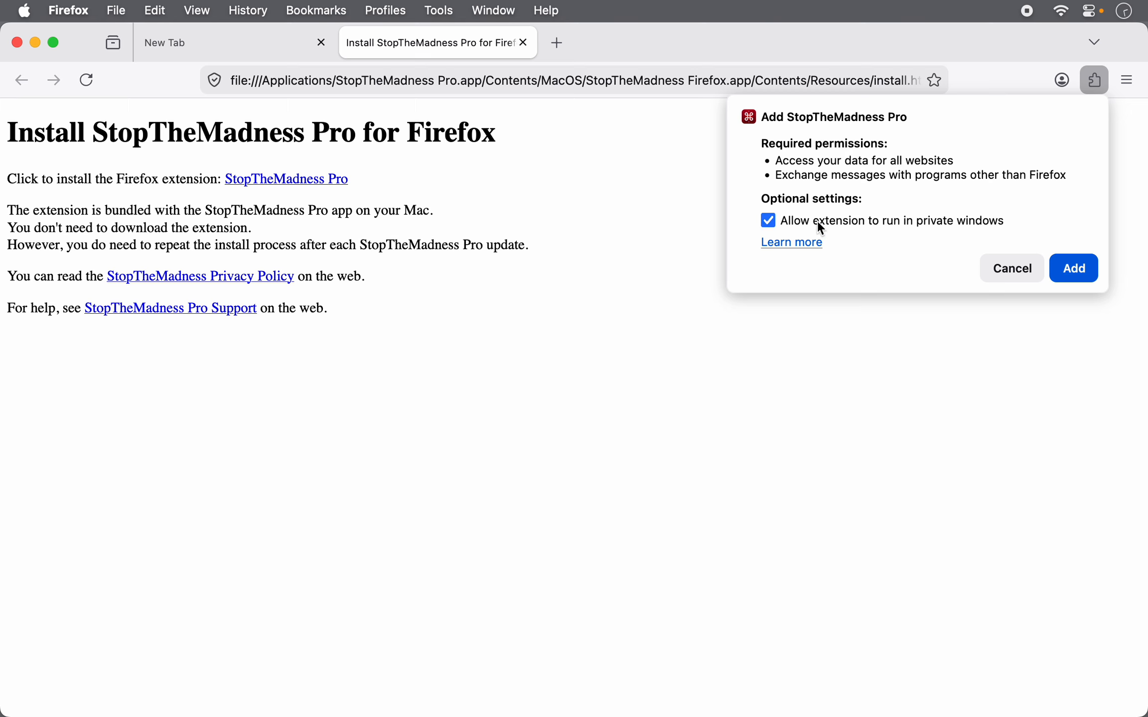
{"action": "left_click", "coordinate": [1074, 268]}
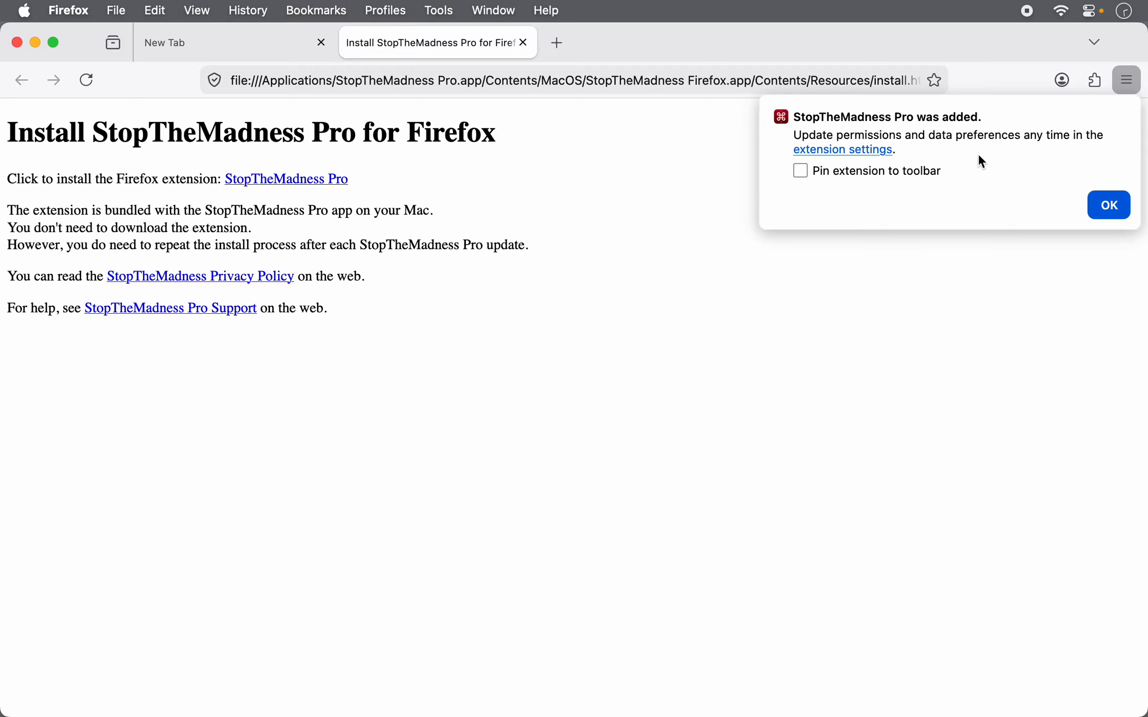
{"action": "left_click", "coordinate": [801, 170]}
{"action": "left_click", "coordinate": [1108, 206]}
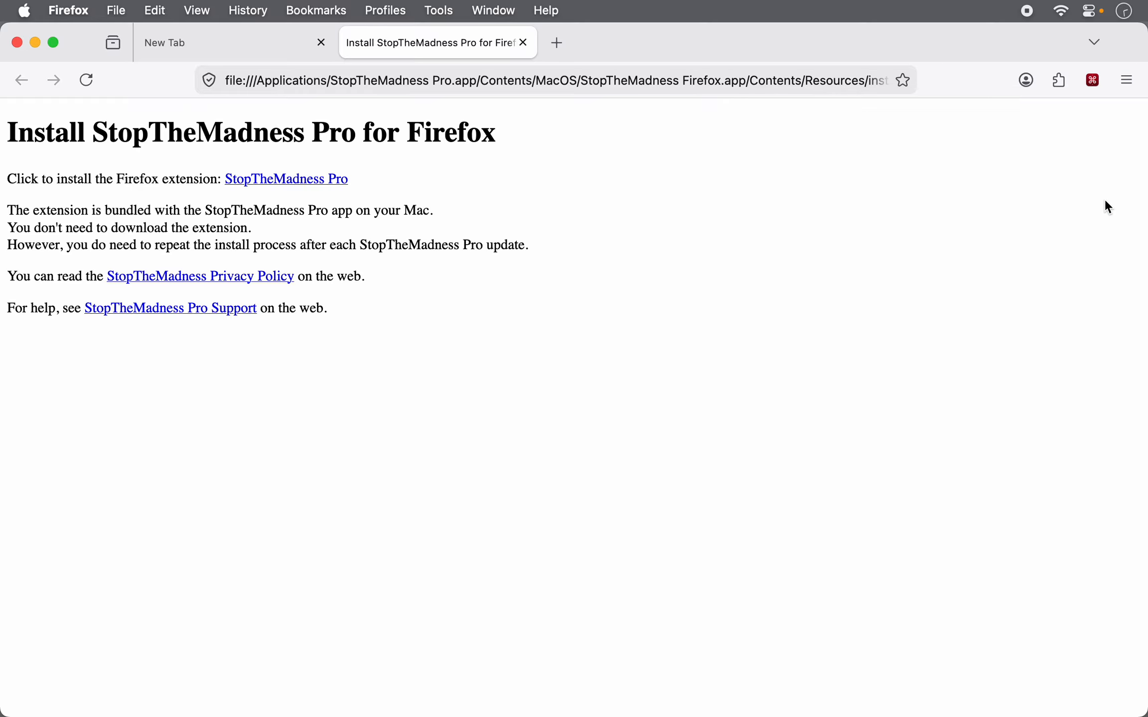
Look through the StopTheMadness Pro extension options in Firefox, close them and quit Firefox
{"action": "left_click", "coordinate": [1093, 81]}
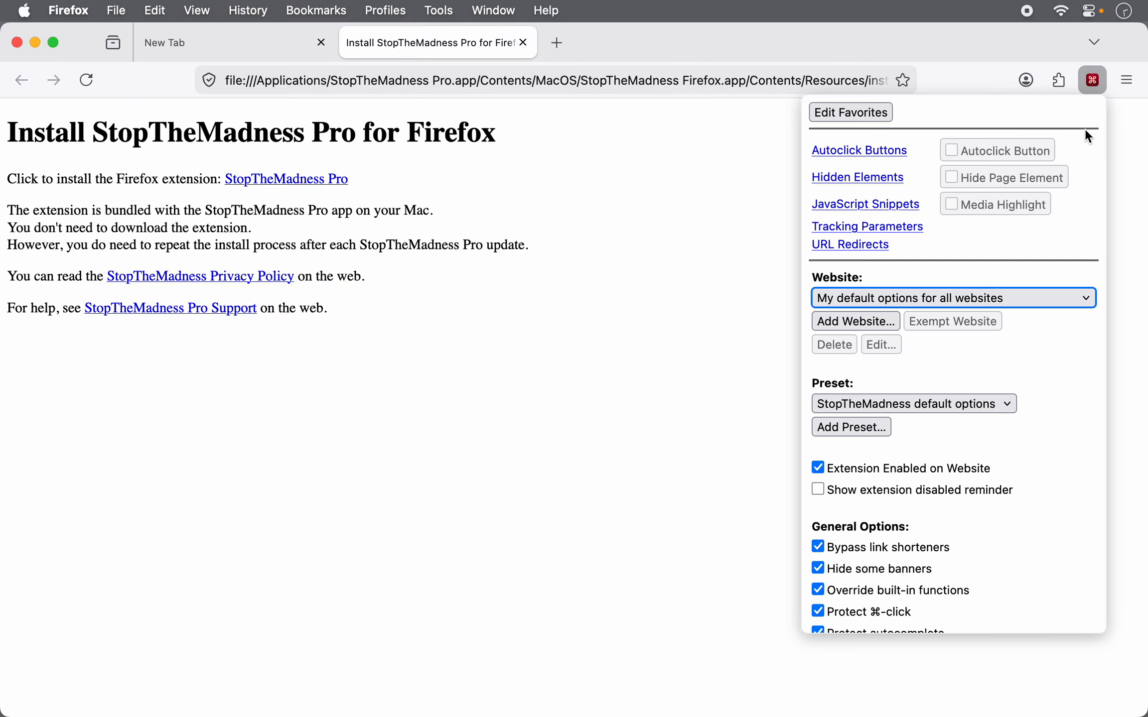
{"action": "scroll", "coordinate": [1071, 190], "scroll_direction": "down", "scroll_amount": 10}
{"action": "scroll", "coordinate": [1071, 191], "scroll_direction": "up", "scroll_amount": 10}
{"action": "left_click", "coordinate": [1096, 80]}
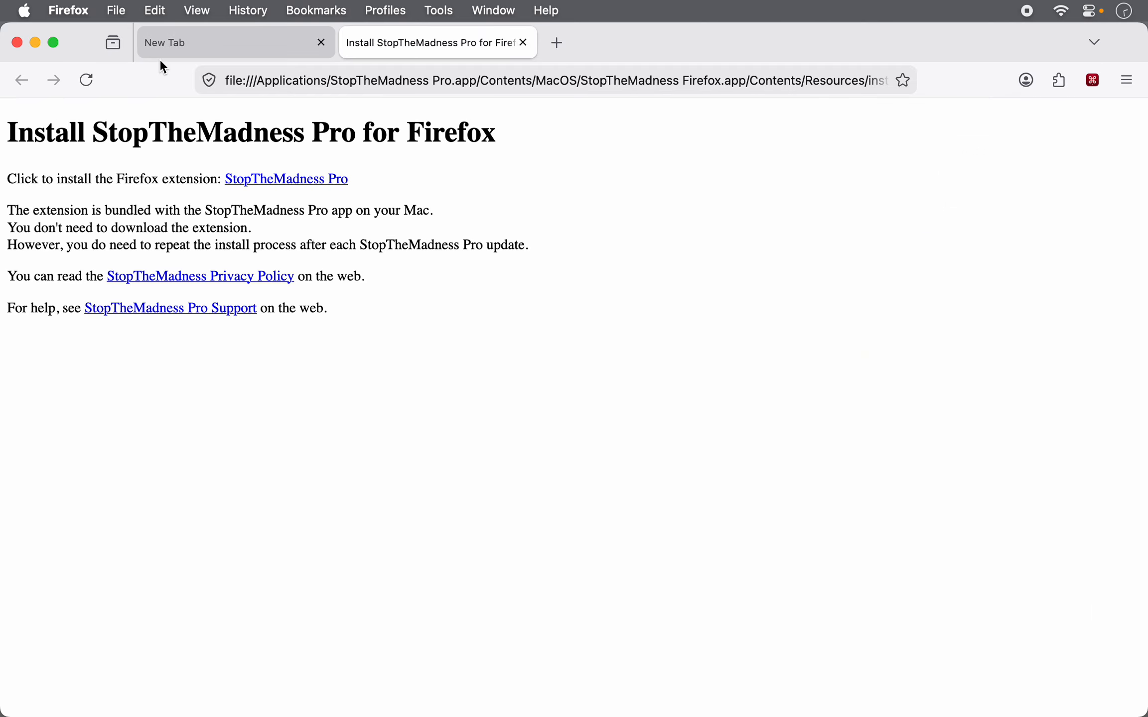
{"action": "left_click", "coordinate": [79, 9]}
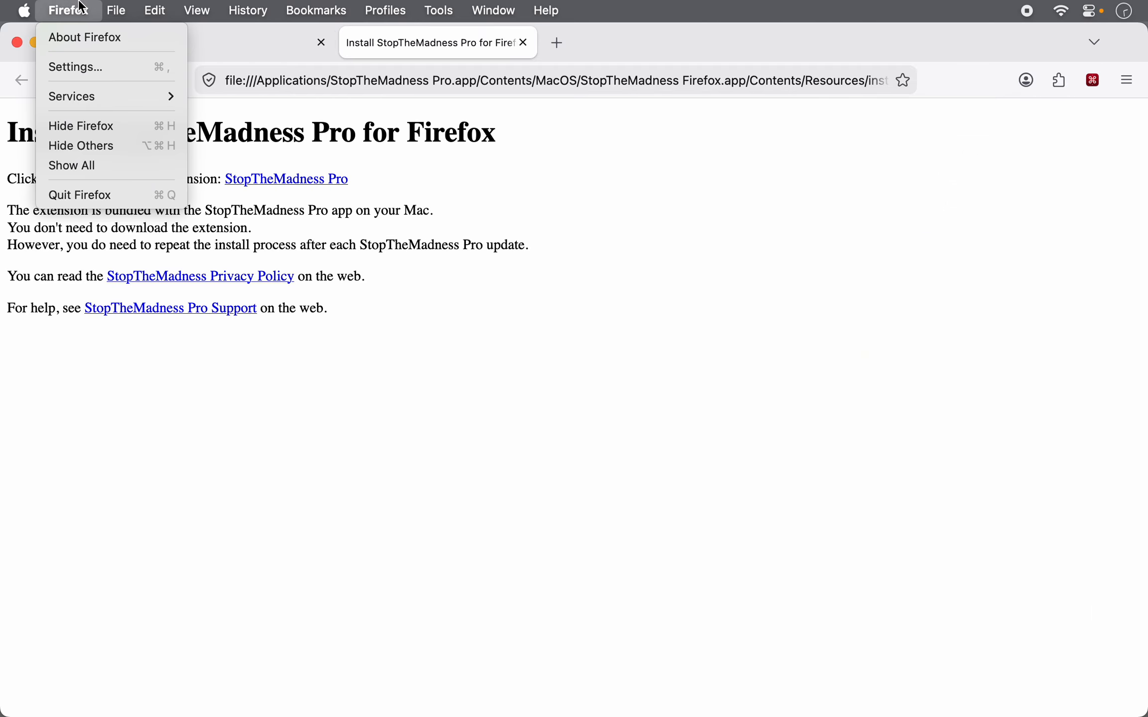
{"action": "left_click", "coordinate": [82, 191]}
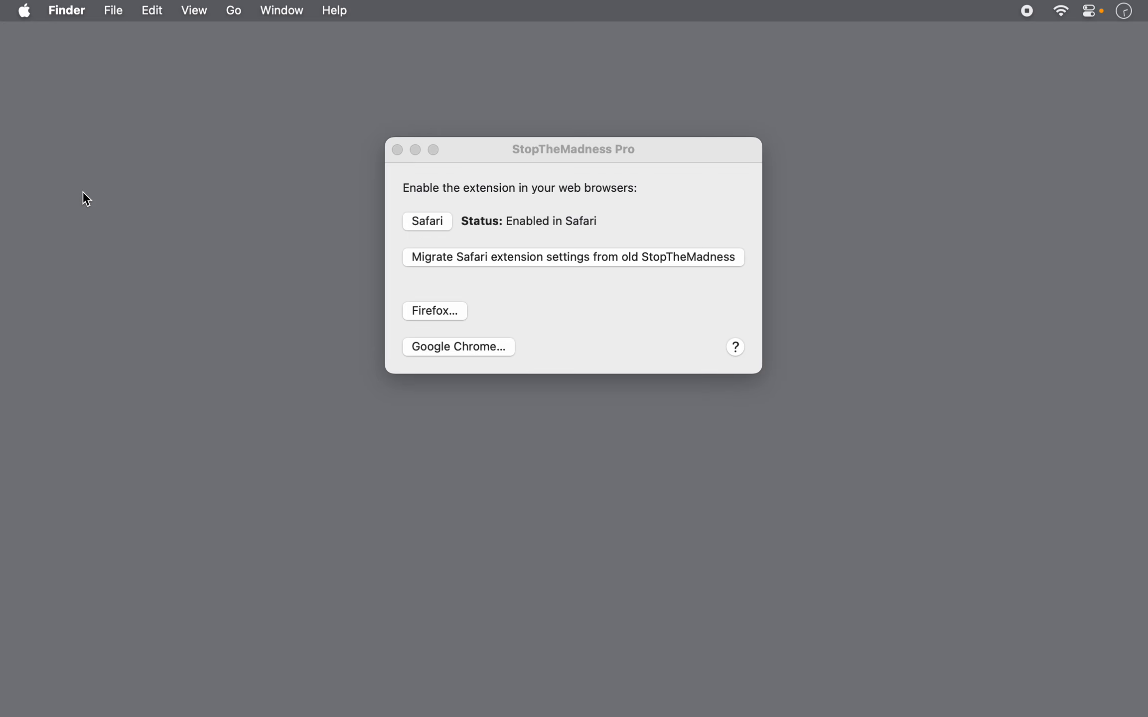
In the StopTheMadness Pro app, start enabling the extension for Google Chrome and save its native messaging host file in the NativeMessagingHosts folder
{"action": "left_click", "coordinate": [574, 200]}
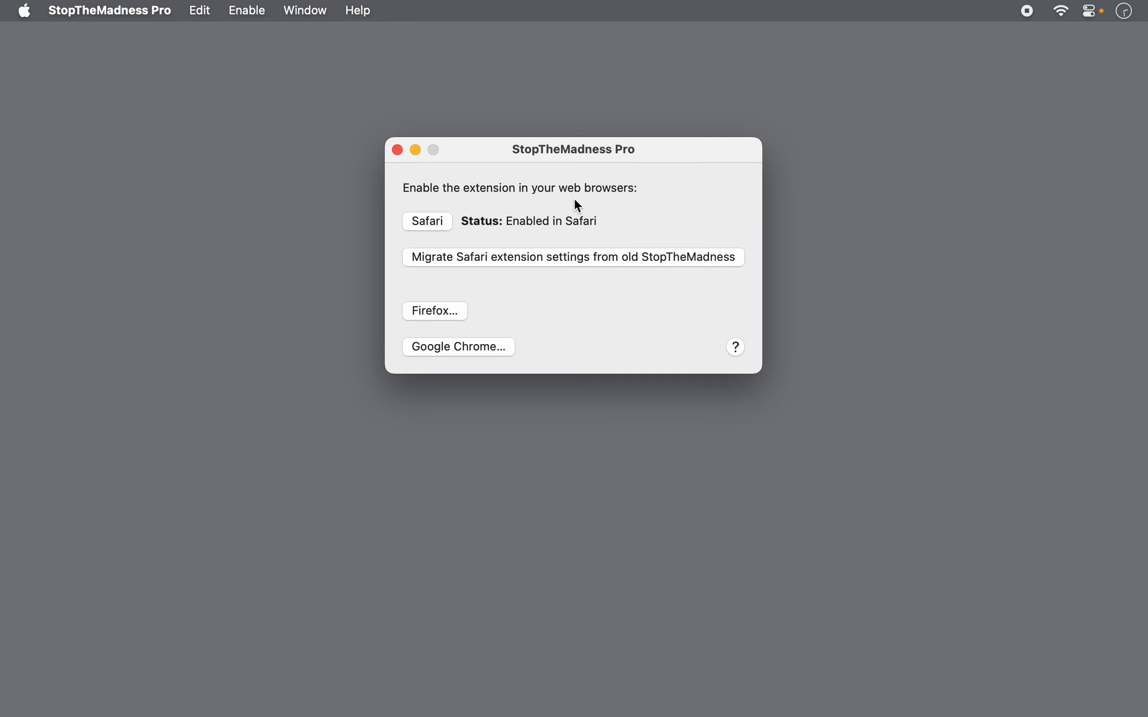
{"action": "left_click", "coordinate": [450, 347]}
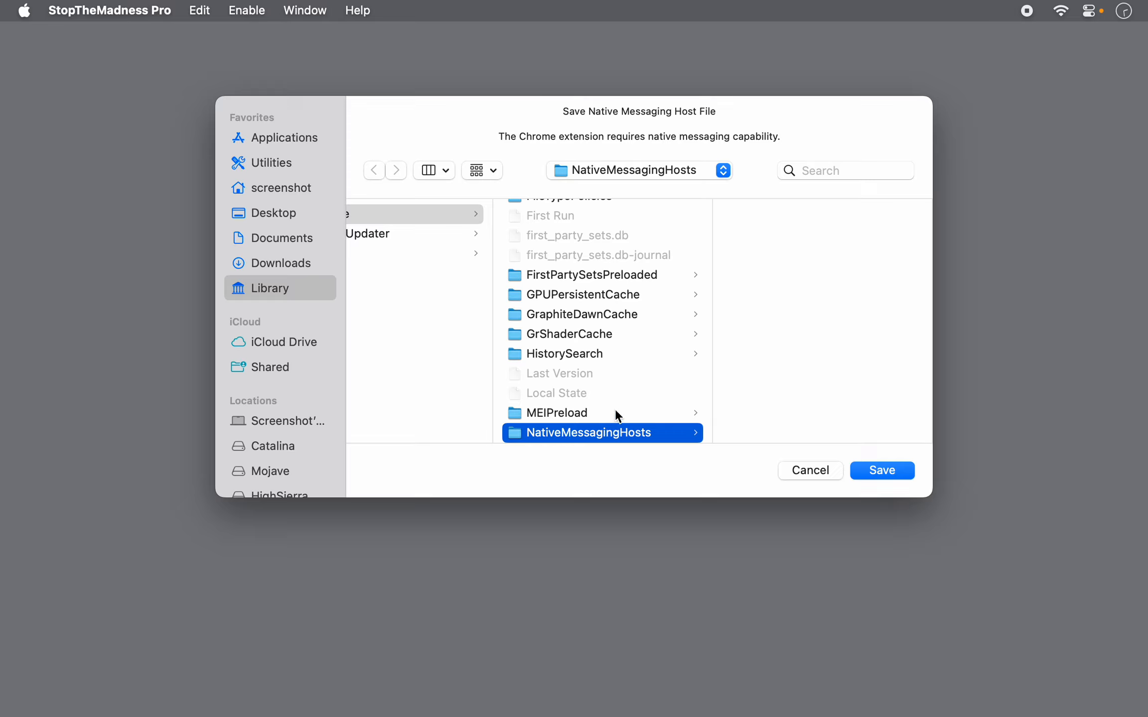
{"action": "left_click", "coordinate": [876, 473]}
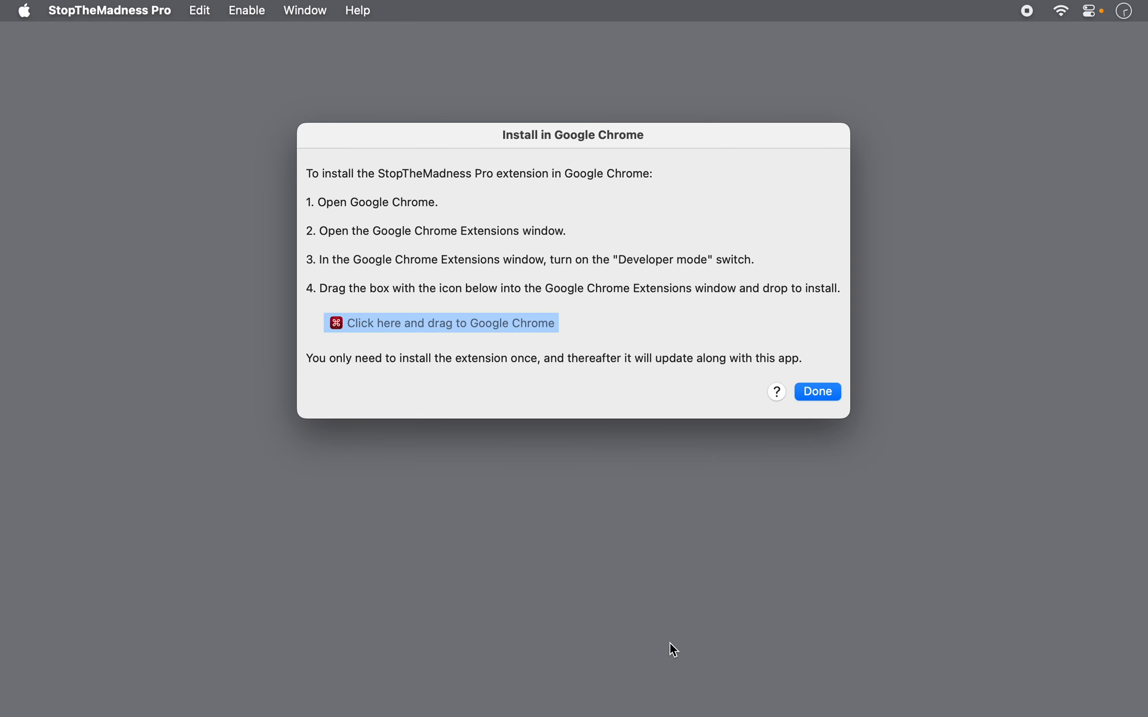
Switch to Google Chrome, open its Extensions page and turn on Developer mode
{"action": "left_click", "coordinate": [660, 703]}
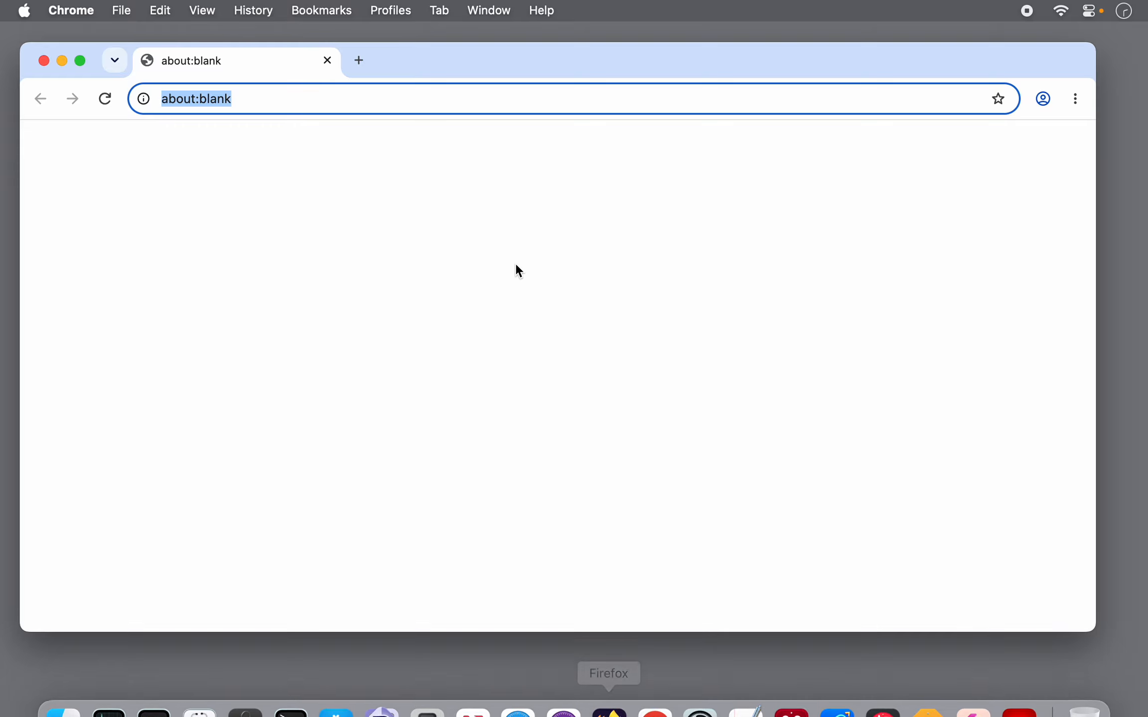
{"action": "left_click", "coordinate": [481, 10]}
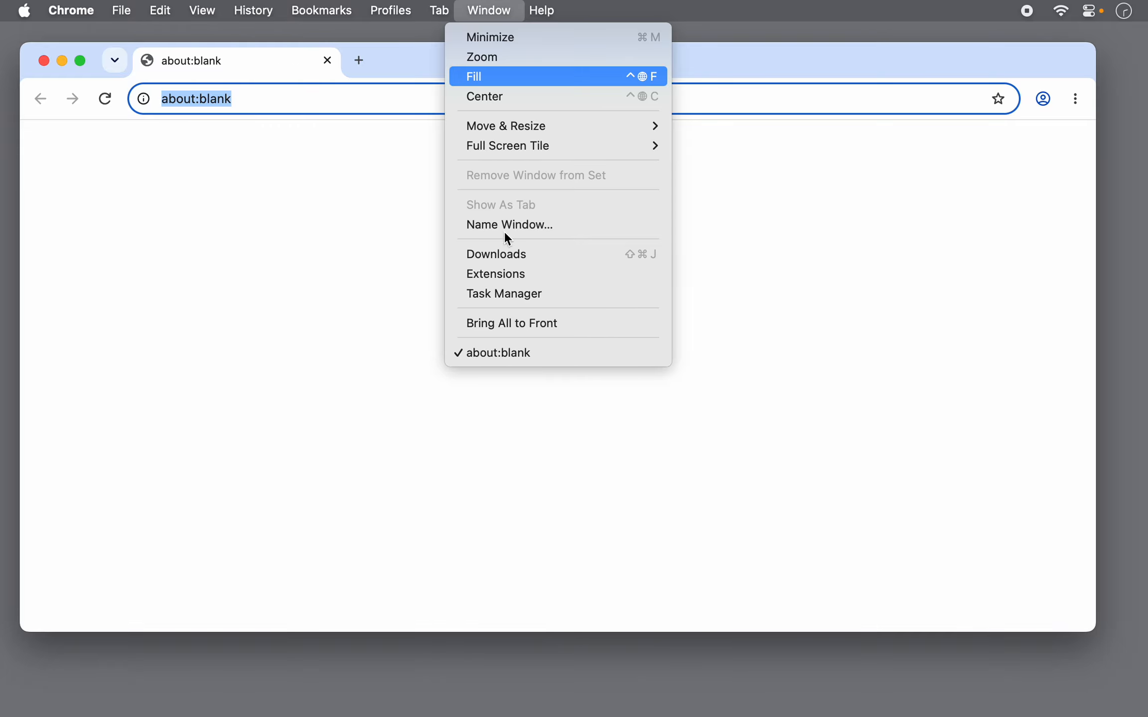
{"action": "left_click", "coordinate": [498, 274]}
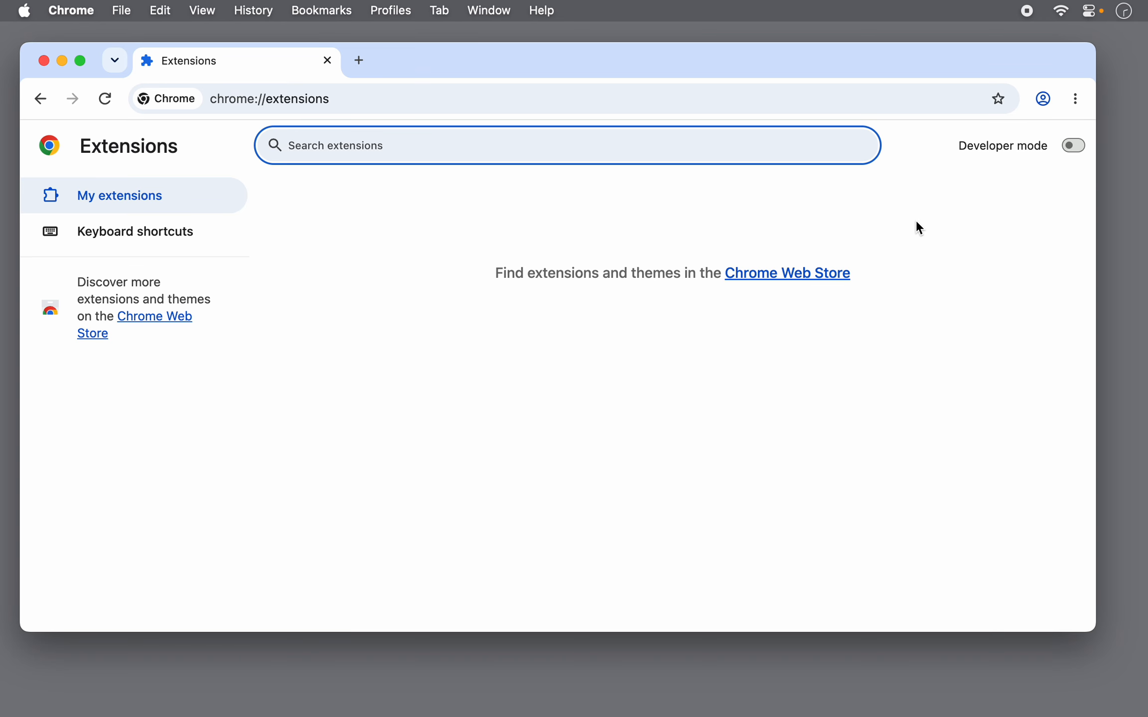
{"action": "left_click", "coordinate": [1073, 147]}
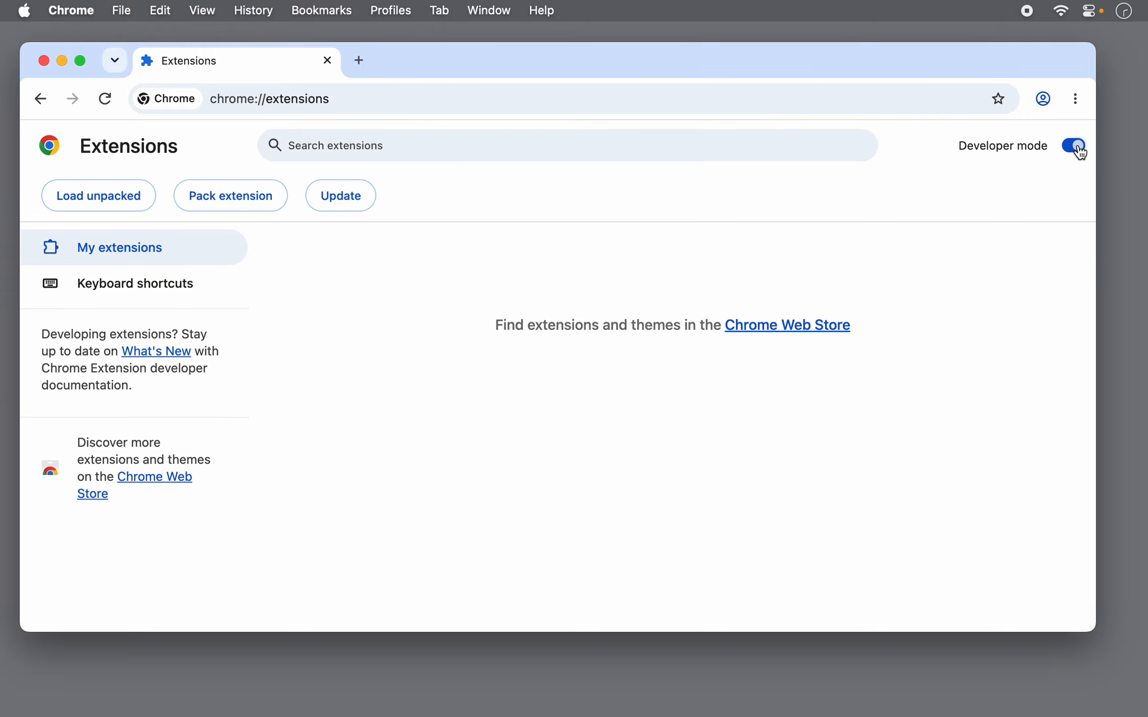
Install the extension in Chrome by moving the icon box from StopTheMadness Pro's instructions onto the Extensions page, and pin it to the toolbar
{"action": "left_click", "coordinate": [796, 703]}
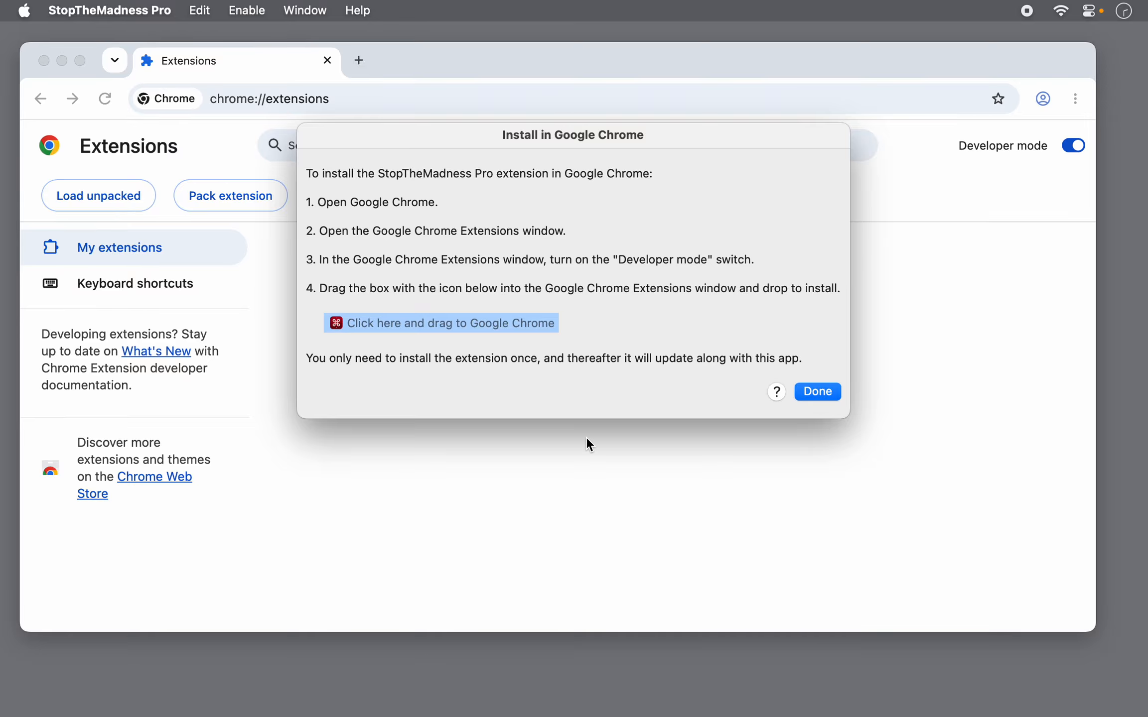
{"action": "left_click_drag", "start_coordinate": [431, 325], "coordinate": [550, 461]}
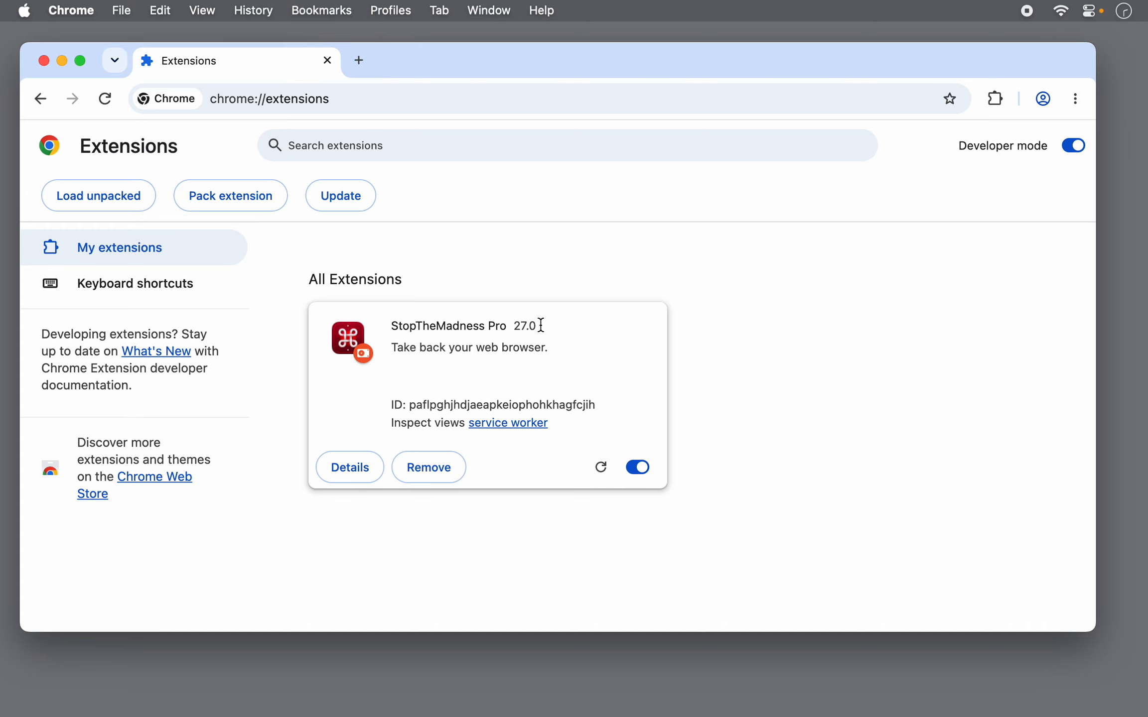
{"action": "left_click", "coordinate": [996, 100]}
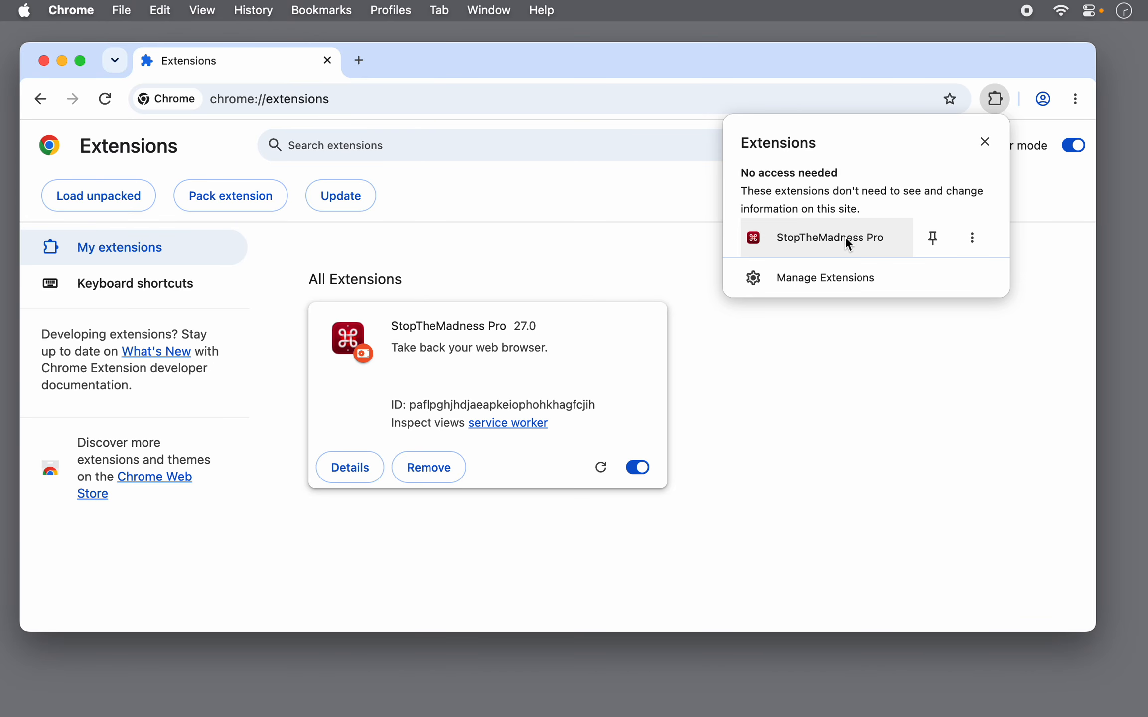
{"action": "left_click", "coordinate": [931, 240]}
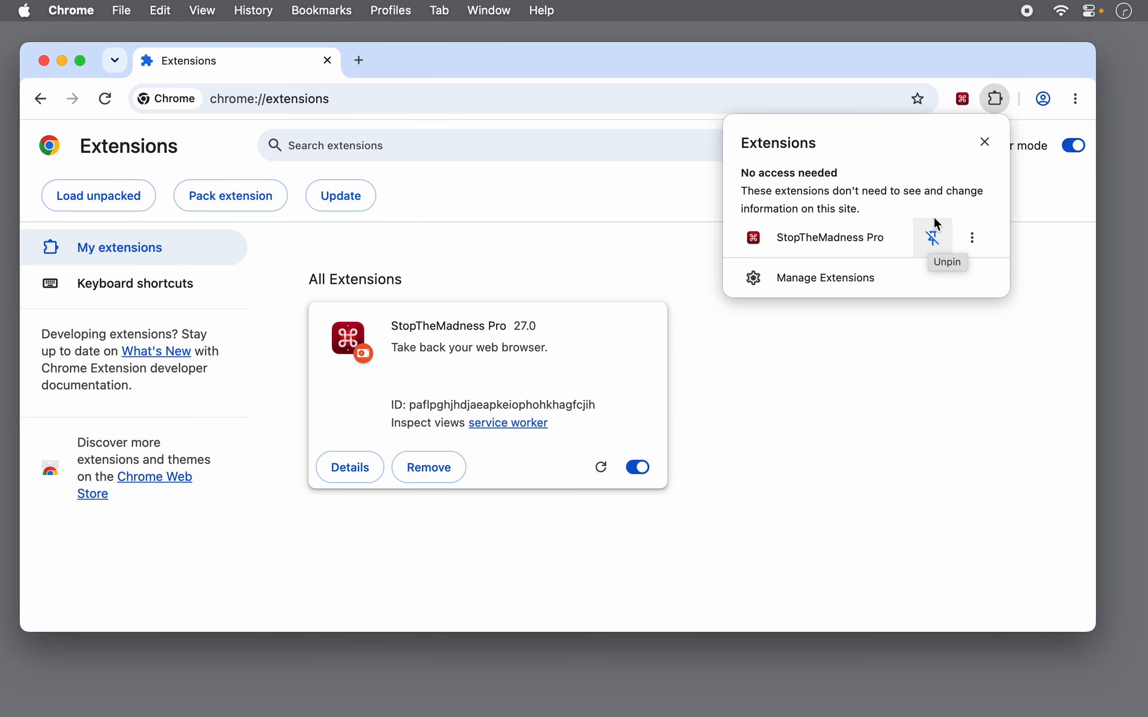
{"action": "left_click", "coordinate": [975, 74]}
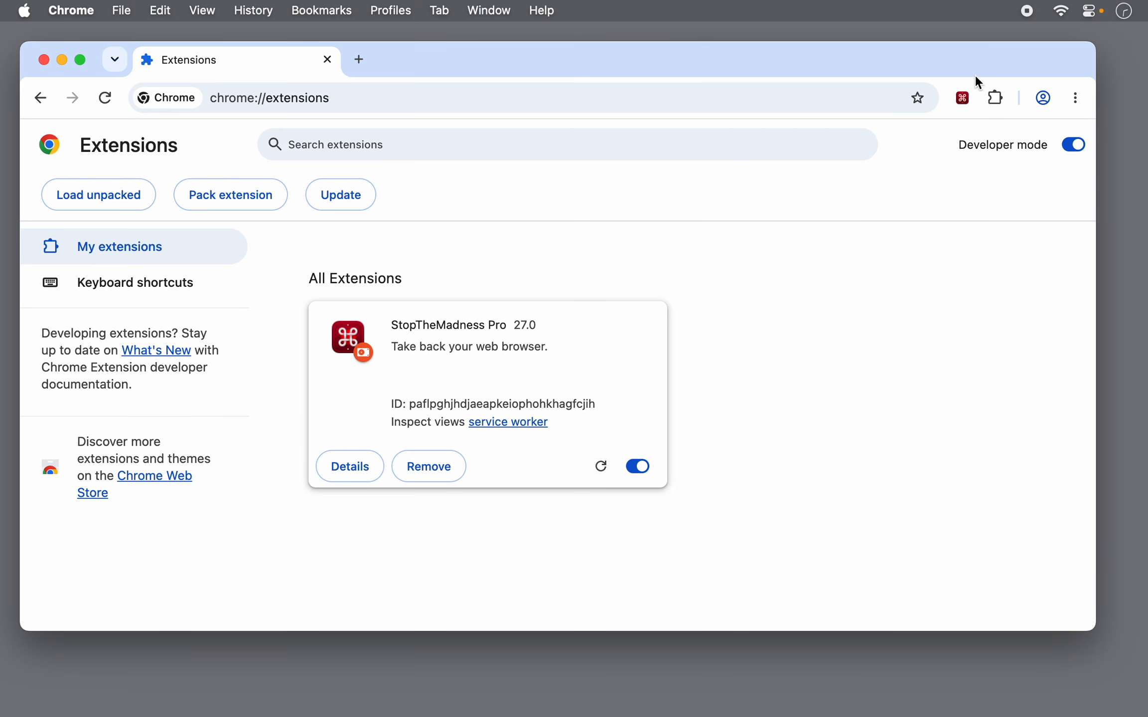
View the StopTheMadness Pro extension options in Chrome, close them and quit Chrome
{"action": "left_click", "coordinate": [959, 100]}
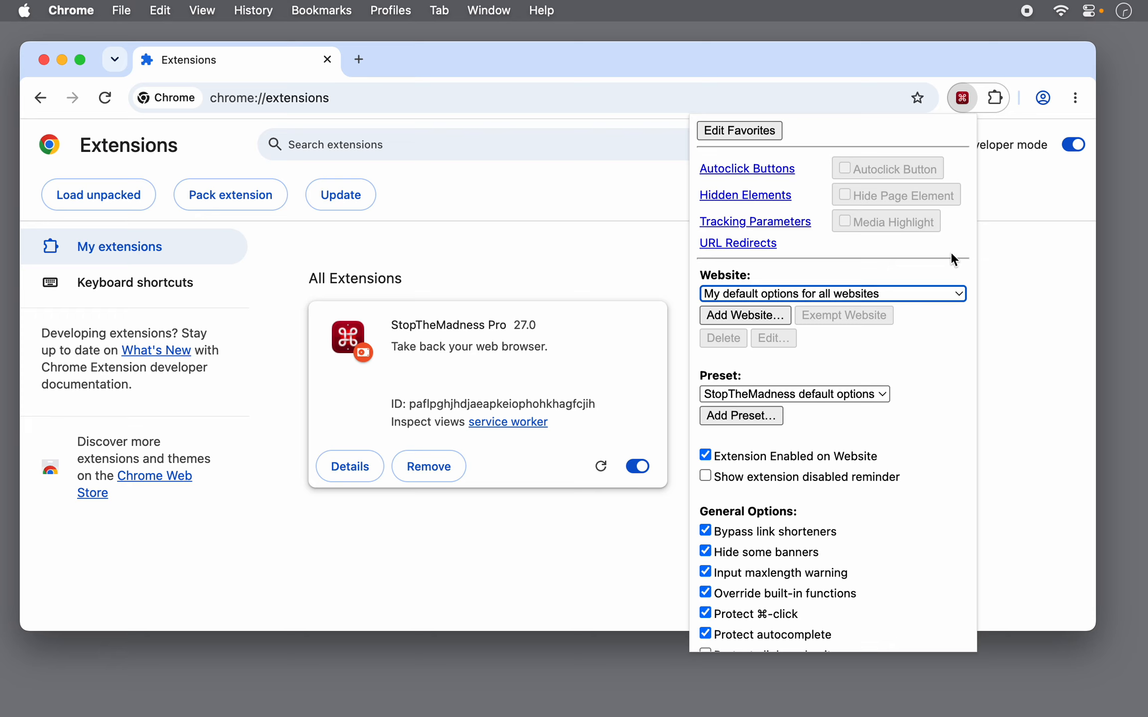
{"action": "left_click", "coordinate": [963, 96]}
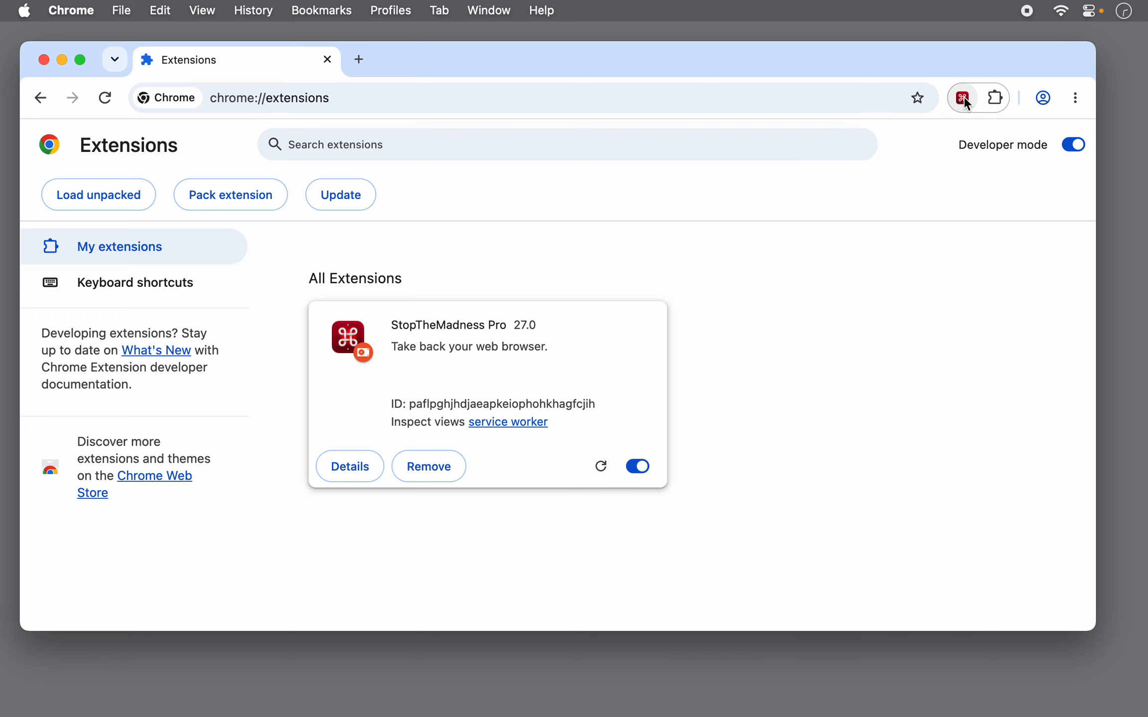
{"action": "left_click", "coordinate": [87, 8]}
{"action": "left_click", "coordinate": [101, 272]}
Return to StopTheMadness Pro, close the Install in Google Chrome instructions and quit the app
{"action": "left_click", "coordinate": [705, 218]}
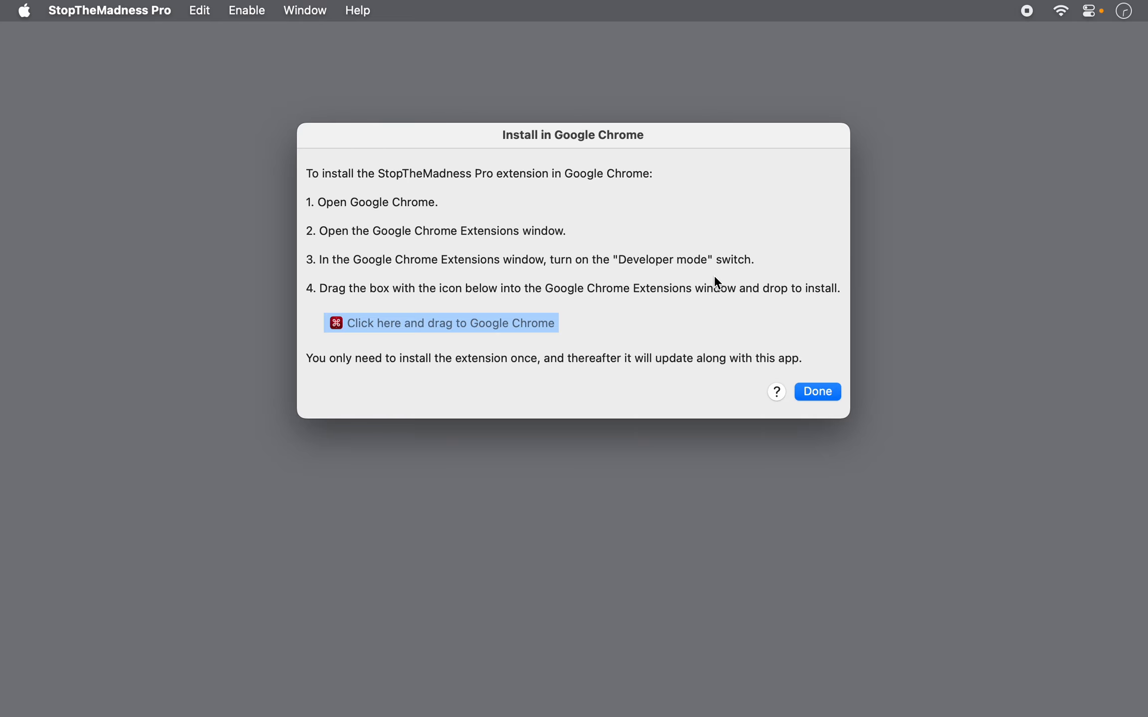
{"action": "left_click", "coordinate": [809, 392]}
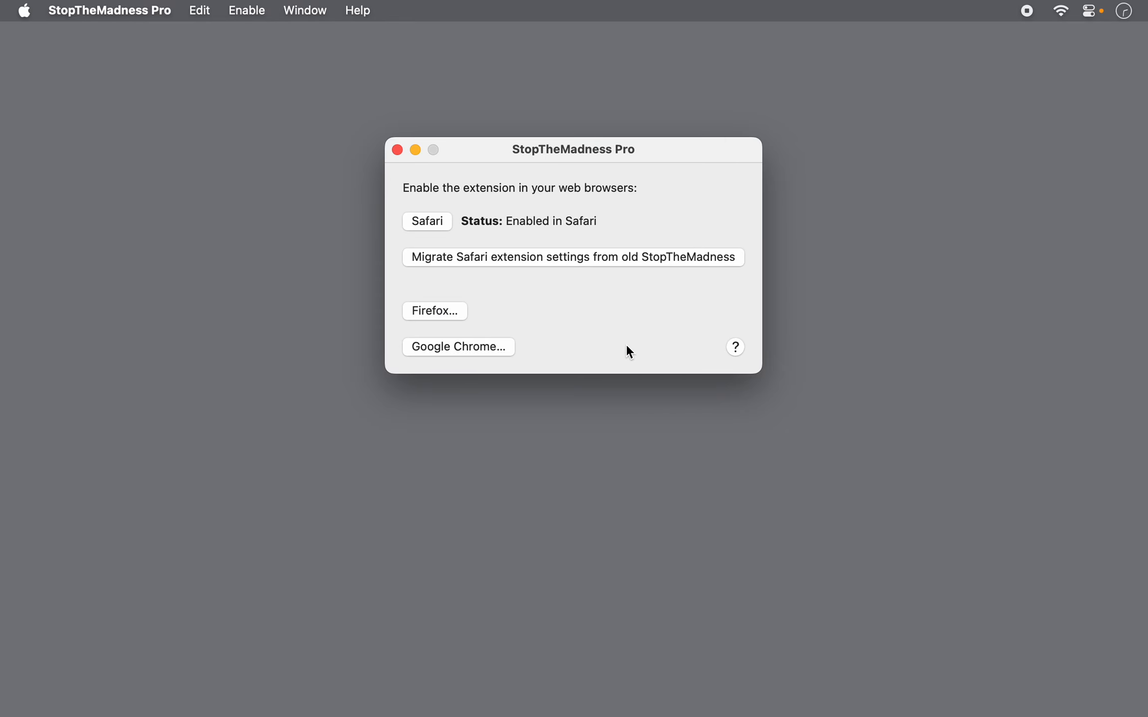
{"action": "left_click", "coordinate": [150, 9]}
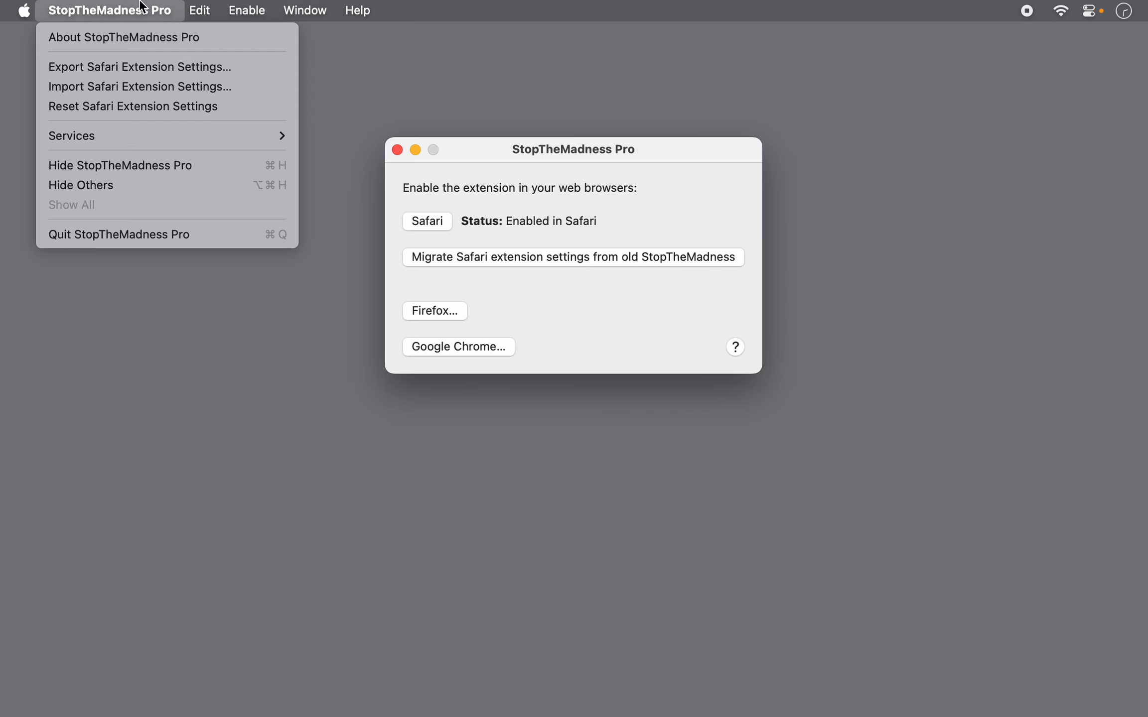
{"action": "left_click", "coordinate": [120, 235]}
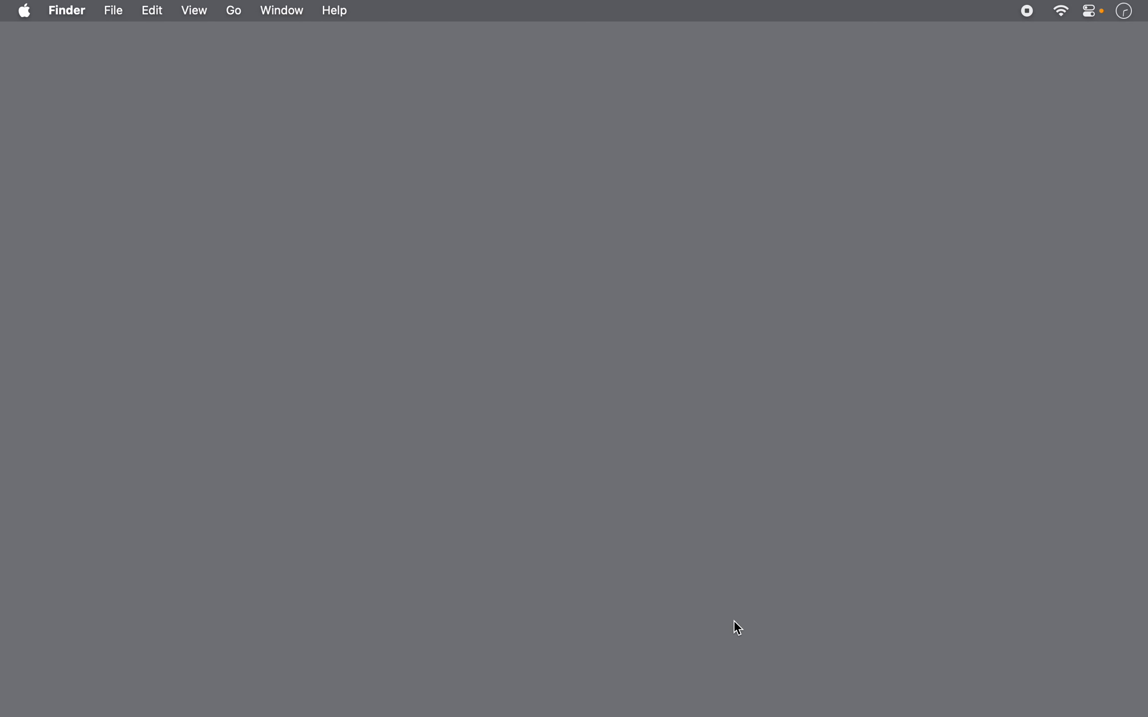
Switch to Safari, open the Website Options documentation from the StopTheMadness Pro extension's help, and close the extension popup
{"action": "mouse_move", "coordinate": [703, 715]}
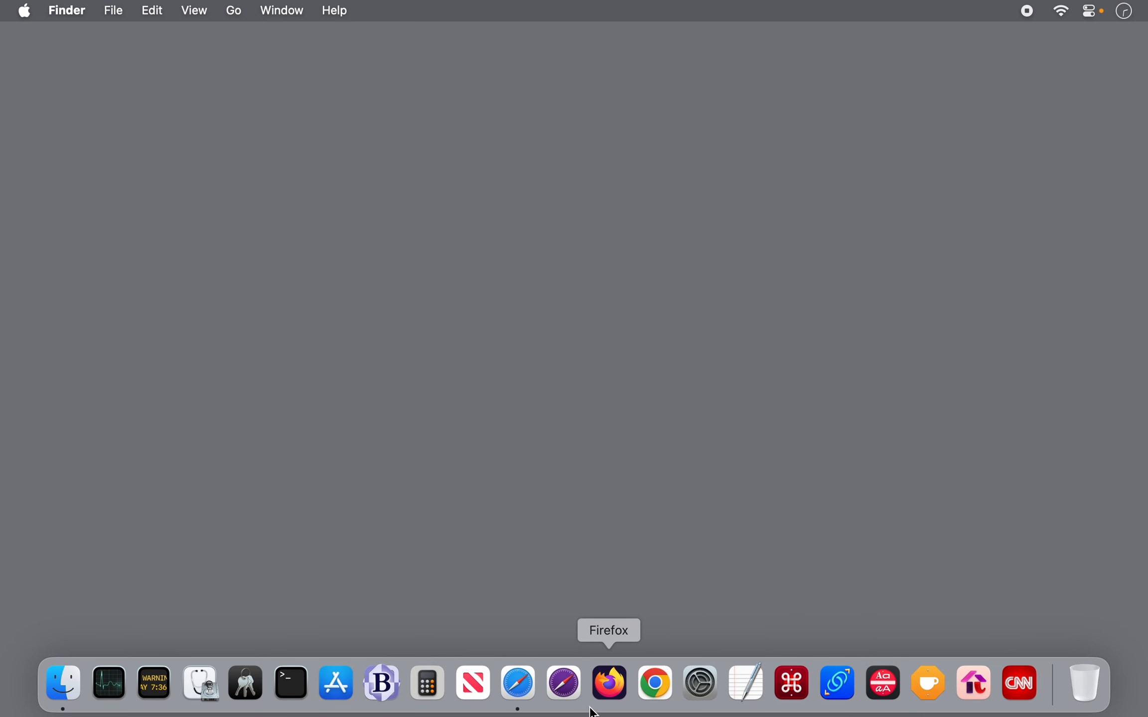
{"action": "left_click", "coordinate": [518, 684]}
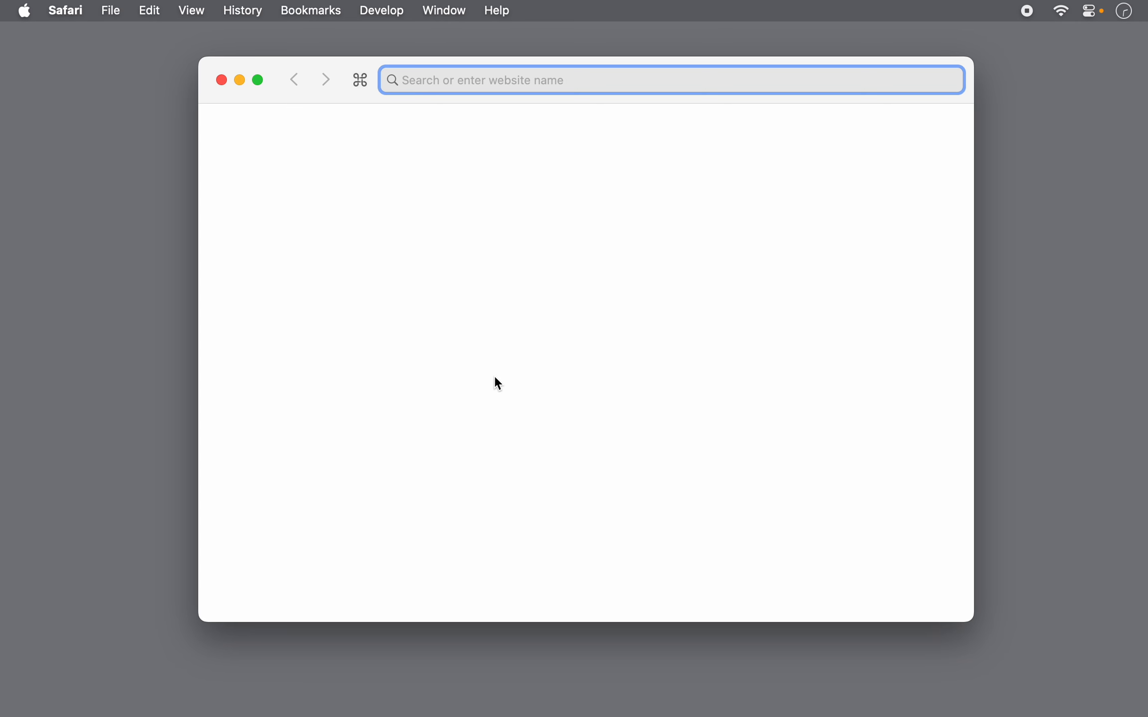
{"action": "left_click", "coordinate": [360, 81]}
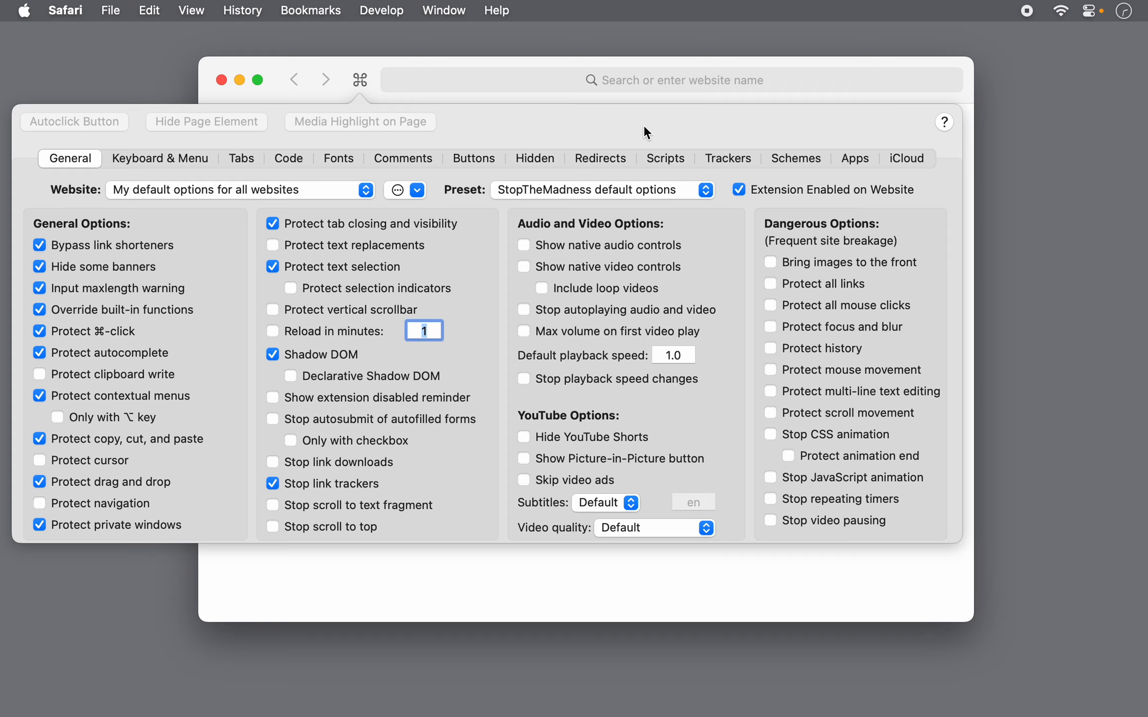
{"action": "left_click", "coordinate": [945, 125]}
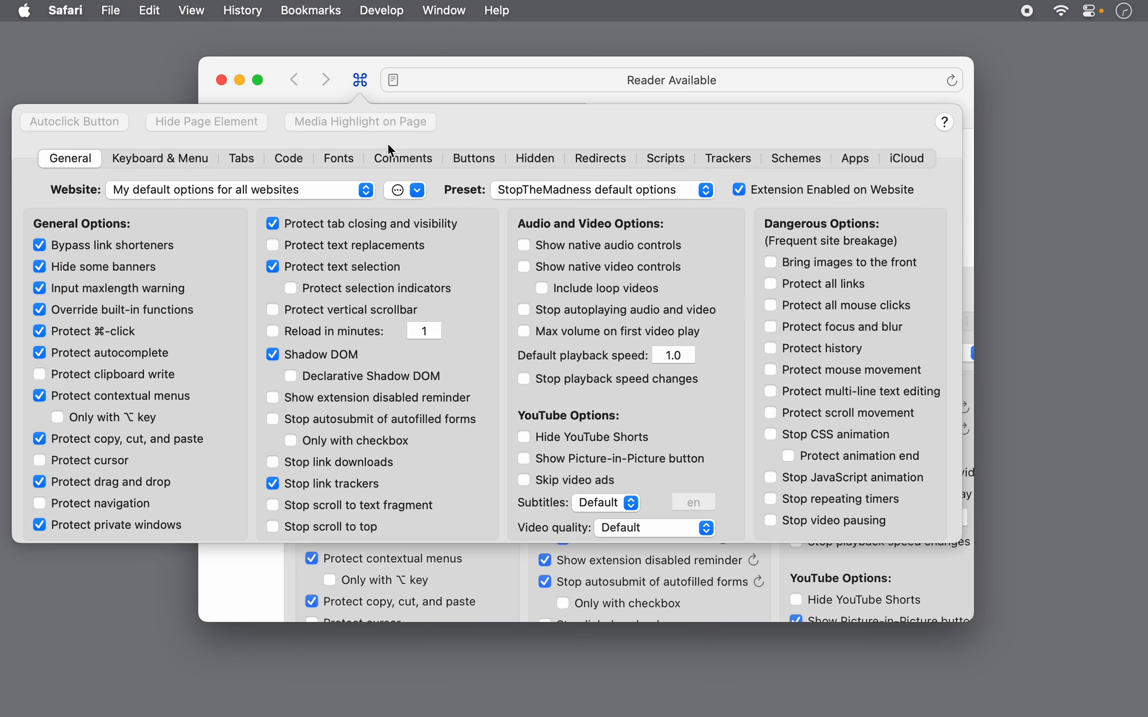
{"action": "left_click", "coordinate": [358, 77]}
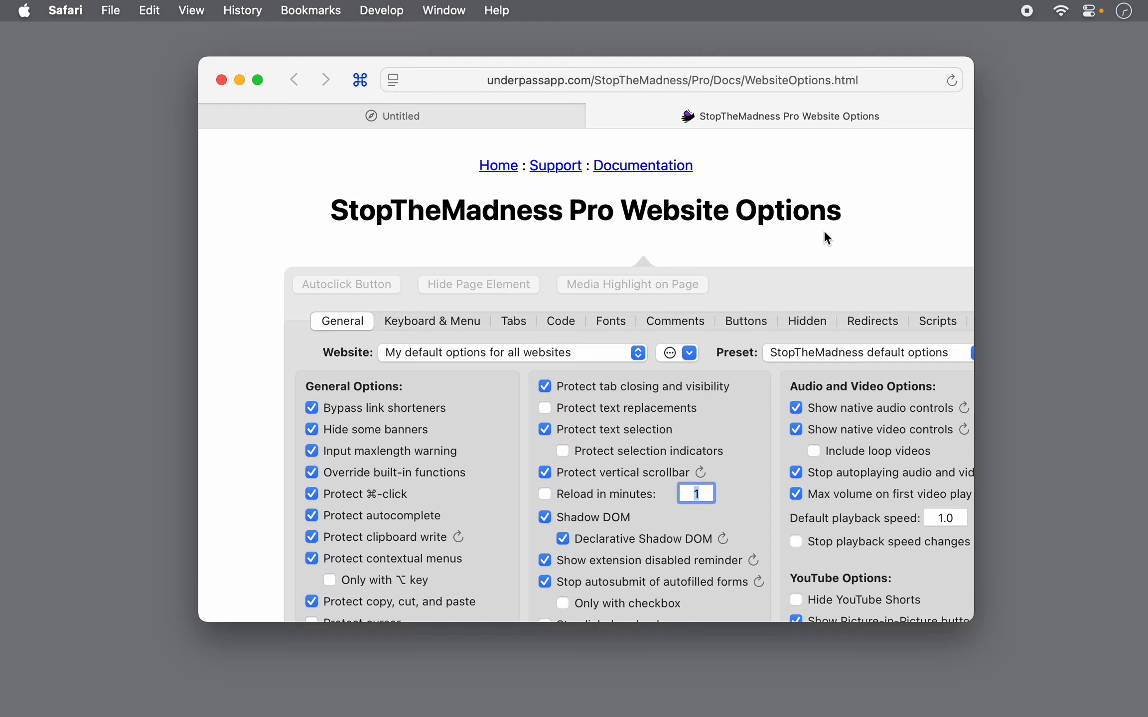
Look through the StopTheMadness Pro Website Options documentation for explanations of the options, and close its tab
{"action": "scroll", "coordinate": [733, 236], "scroll_direction": "down", "scroll_amount": 20}
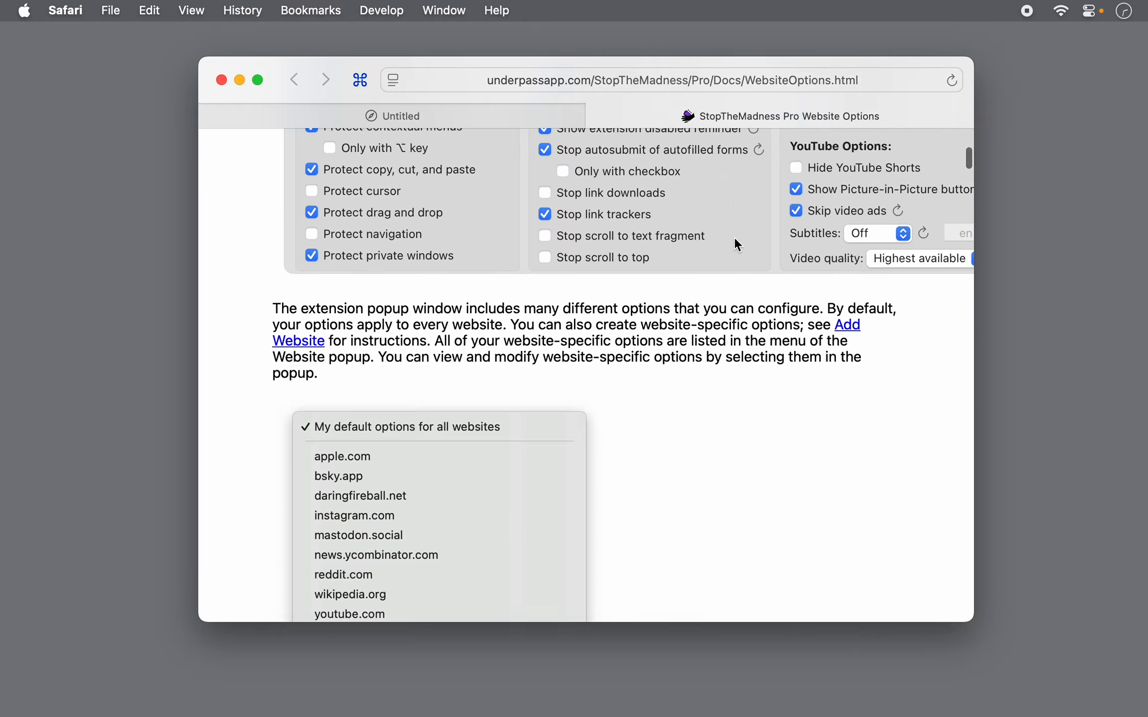
{"action": "scroll", "coordinate": [734, 237], "scroll_direction": "down", "scroll_amount": 10}
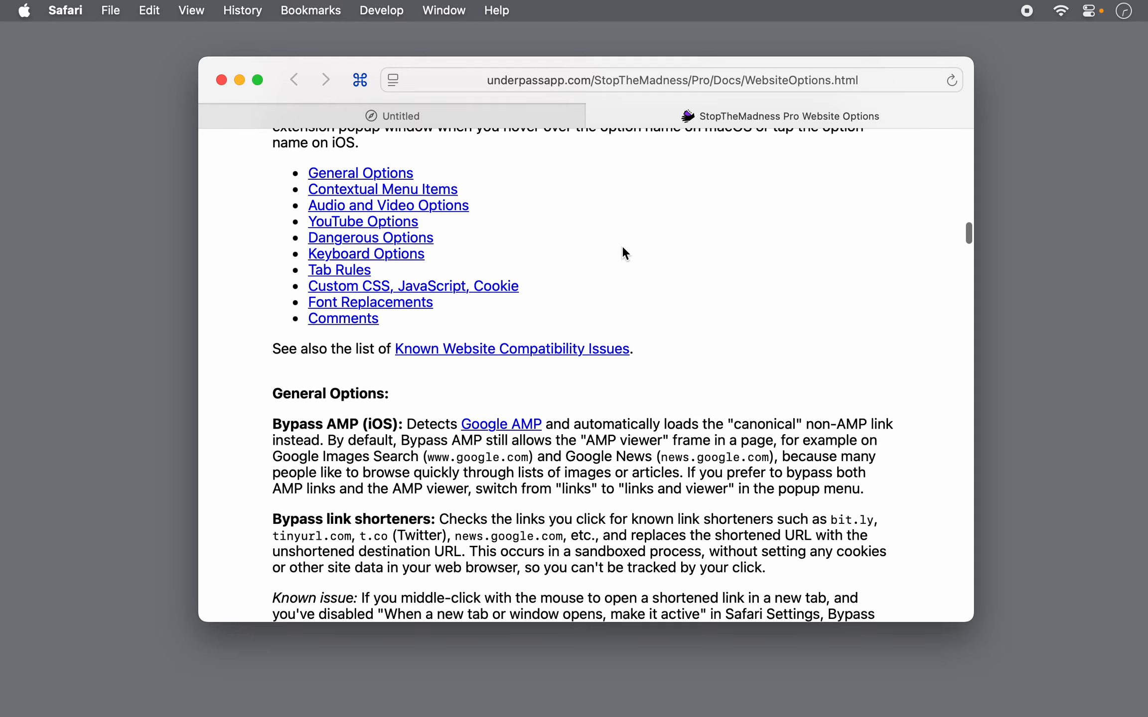
{"action": "left_click", "coordinate": [596, 116]}
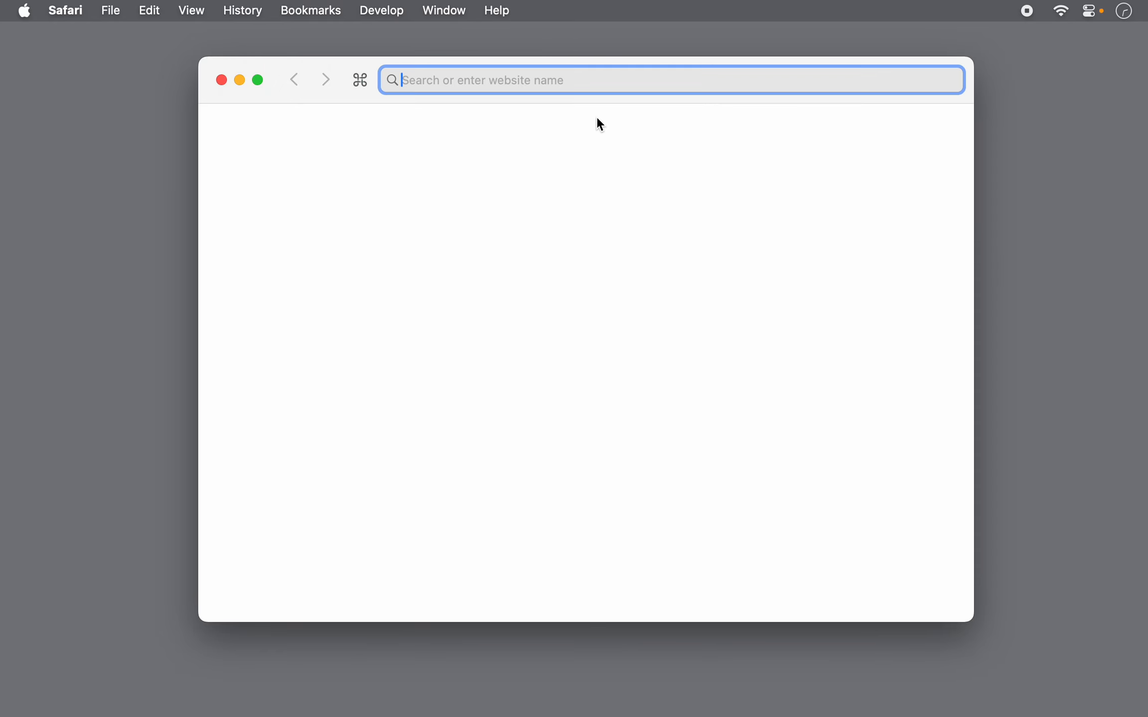
Enable Show native video controls and Stop autoplaying audio and video in the extension's default options for all websites, and close the popup
{"action": "left_click", "coordinate": [363, 81]}
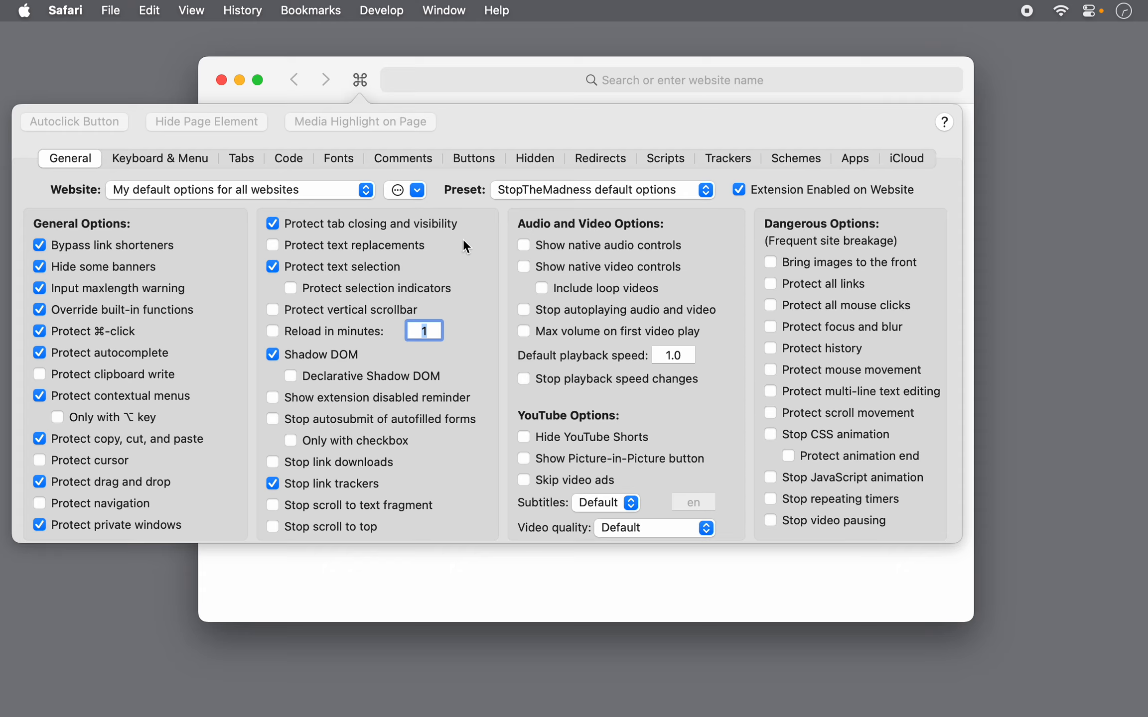
{"action": "left_click", "coordinate": [524, 267]}
{"action": "left_click", "coordinate": [524, 310]}
{"action": "left_click", "coordinate": [361, 81]}
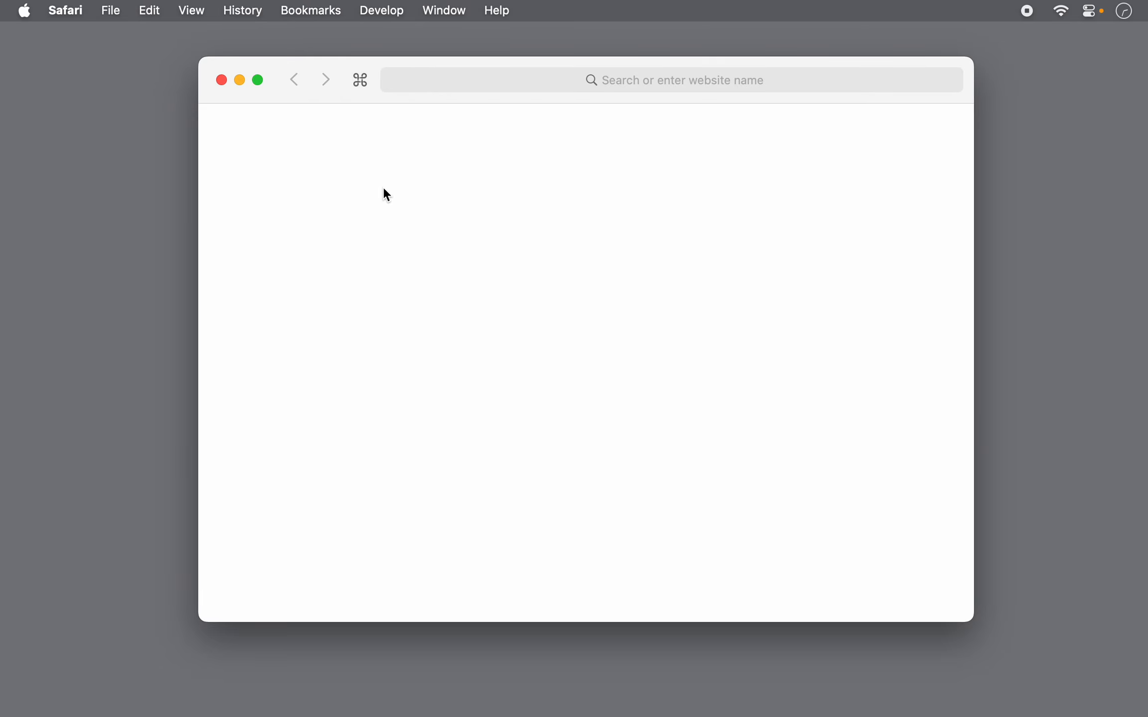
Open example.org, exempt that website from StopTheMadness Pro in the extension's options, and close the popup
{"action": "key", "text": "super+l"}
{"action": "type", "text": "exa"}
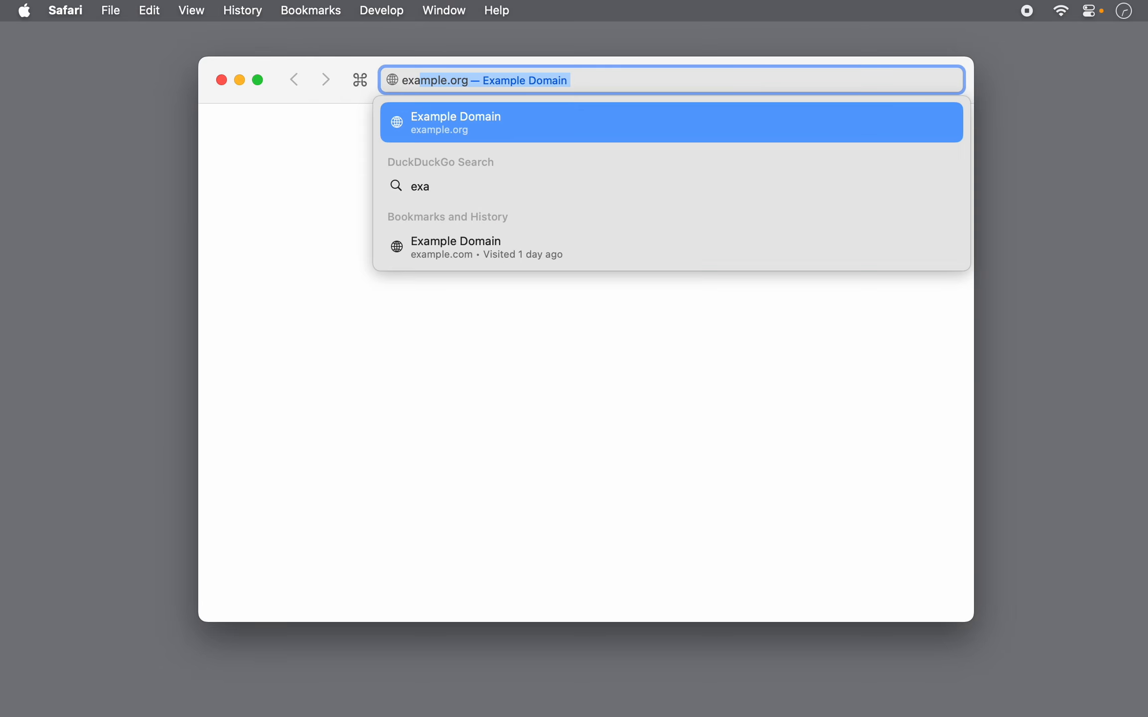
{"action": "key", "text": "Return"}
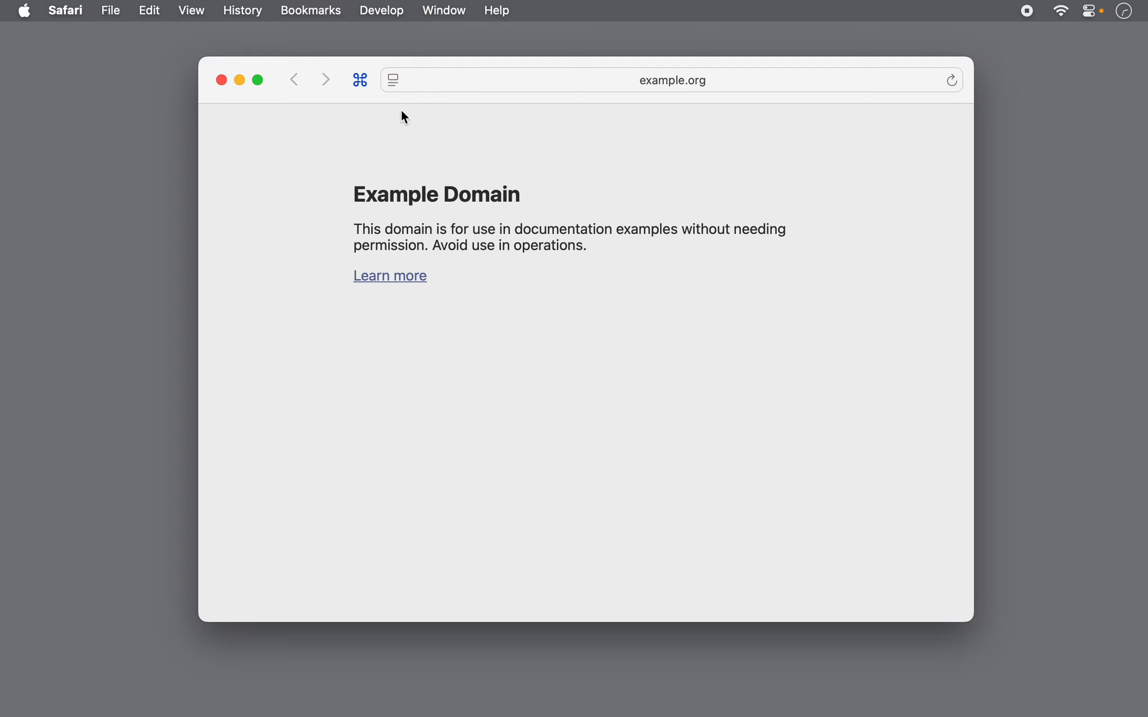
{"action": "left_click", "coordinate": [361, 79]}
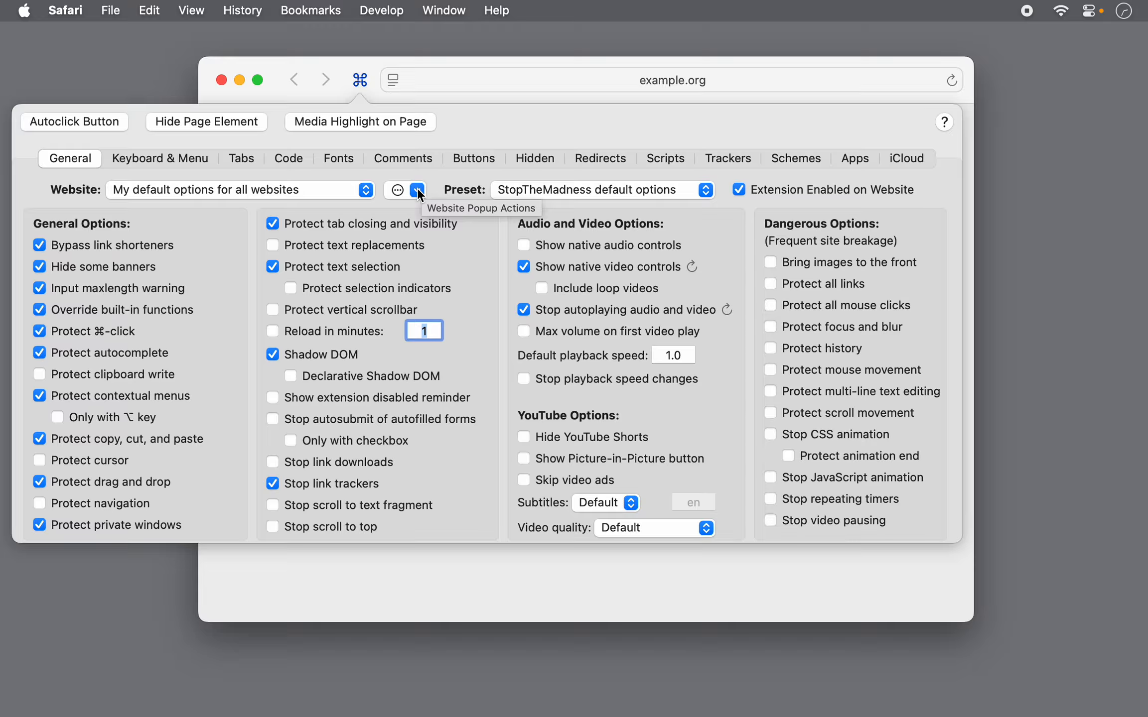
{"action": "left_click", "coordinate": [417, 191]}
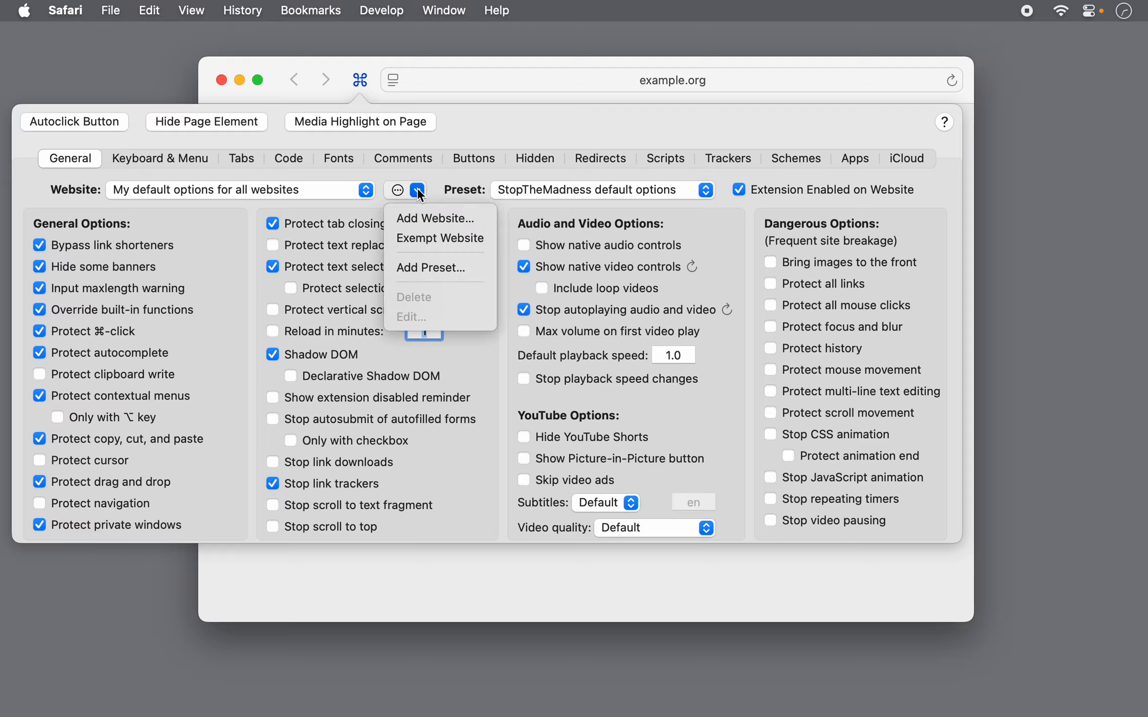
{"action": "left_click", "coordinate": [412, 239]}
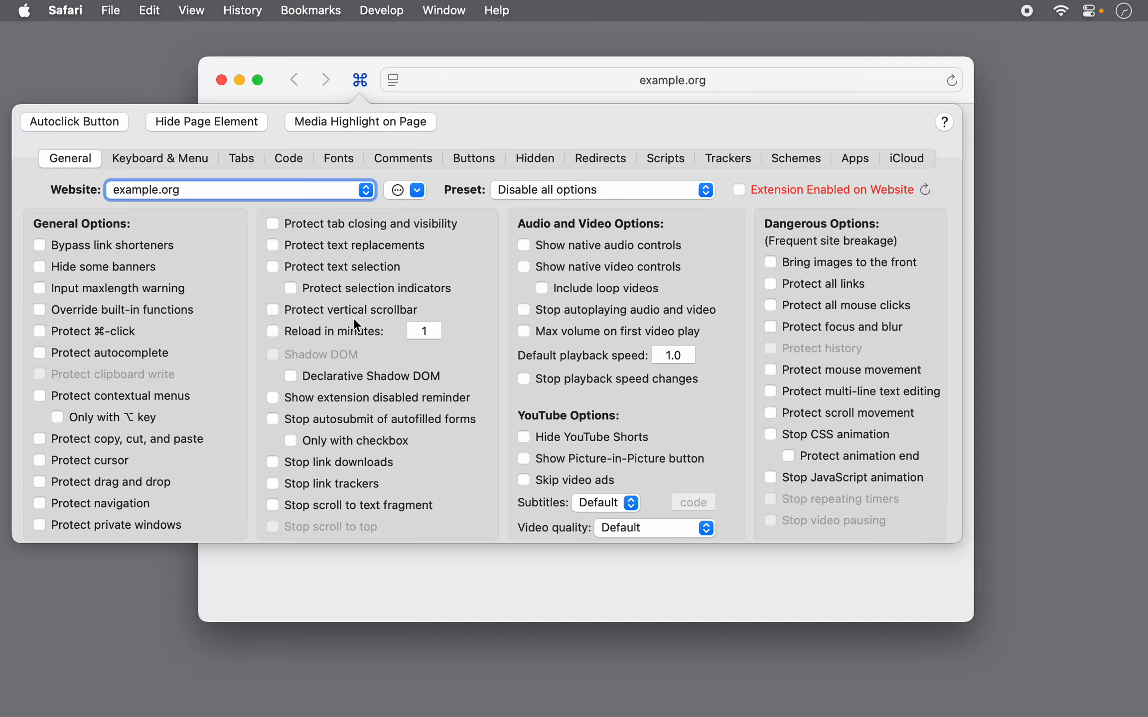
{"action": "left_click", "coordinate": [358, 80]}
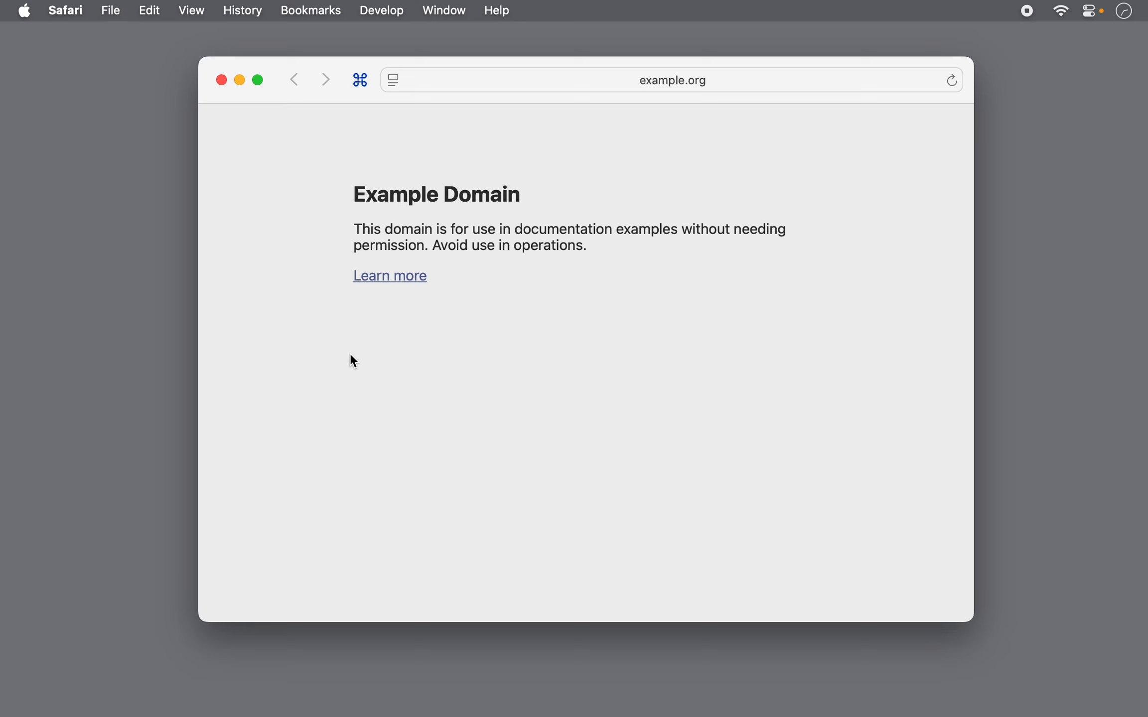
{"action": "key", "text": "super+l"}
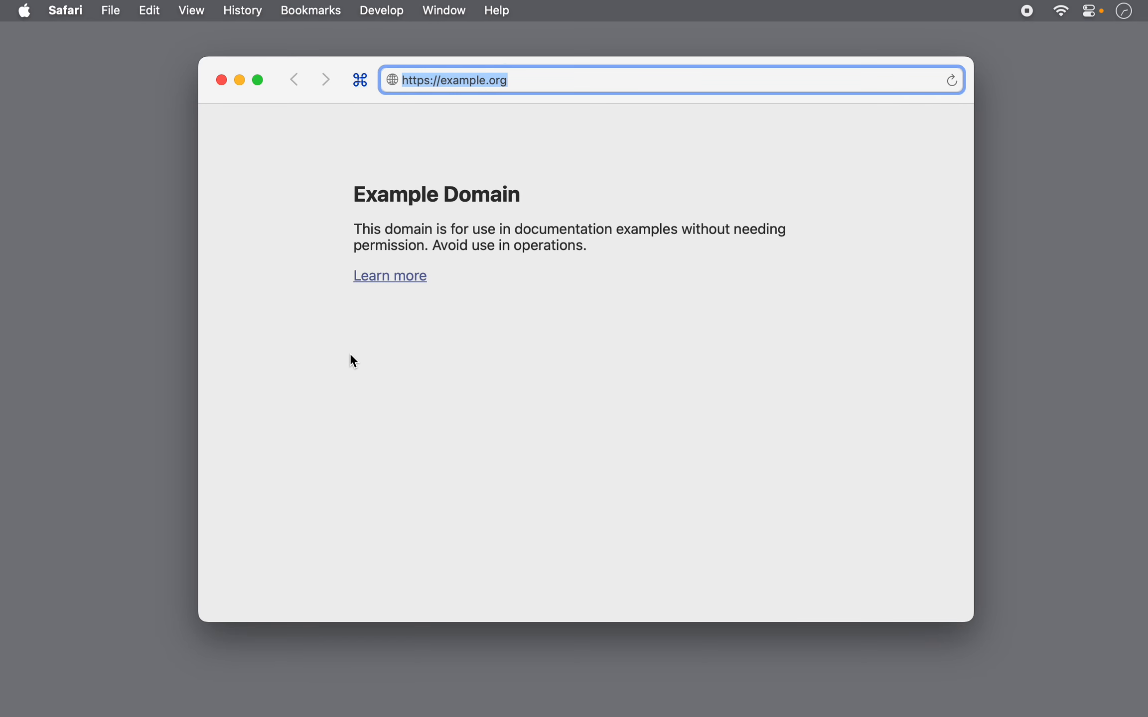
{"action": "type", "text": "app"}
{"action": "key", "text": "Return"}
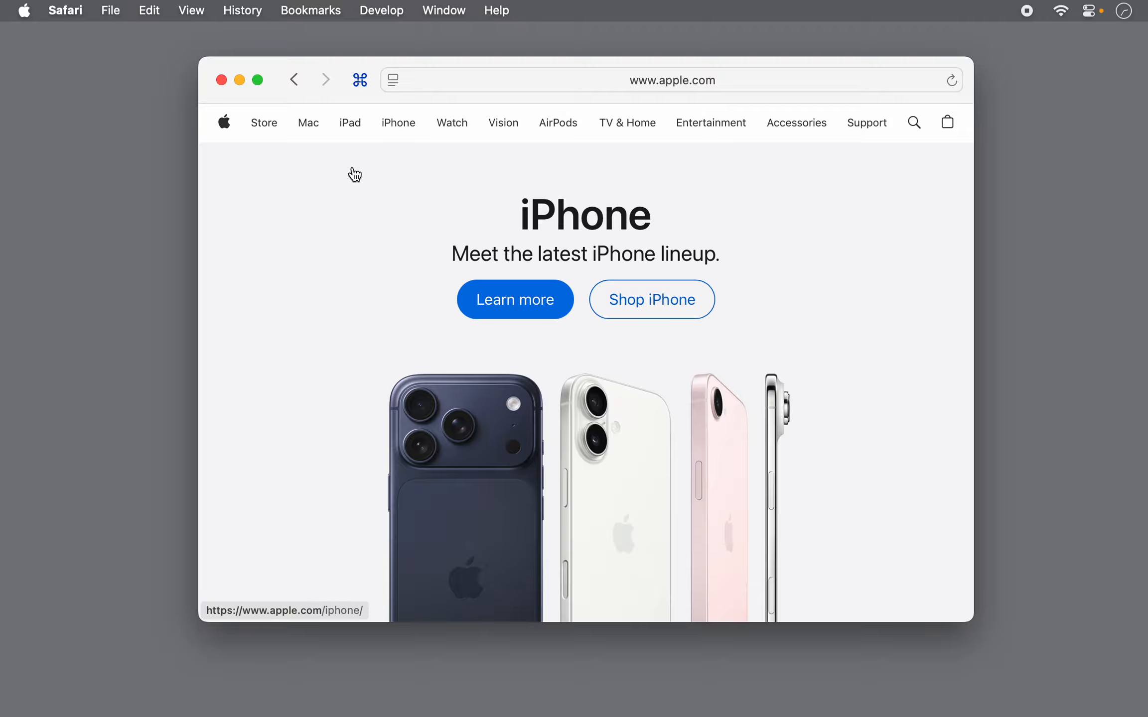
{"action": "mouse_move", "coordinate": [412, 129]}
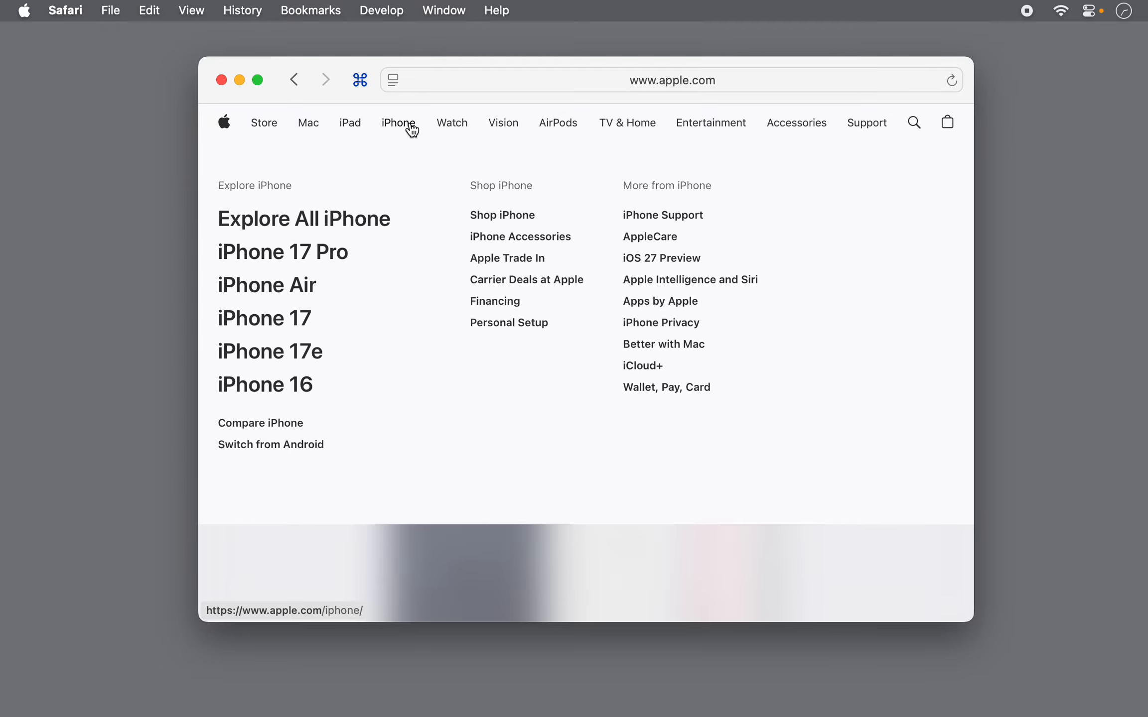
{"action": "mouse_move", "coordinate": [577, 124]}
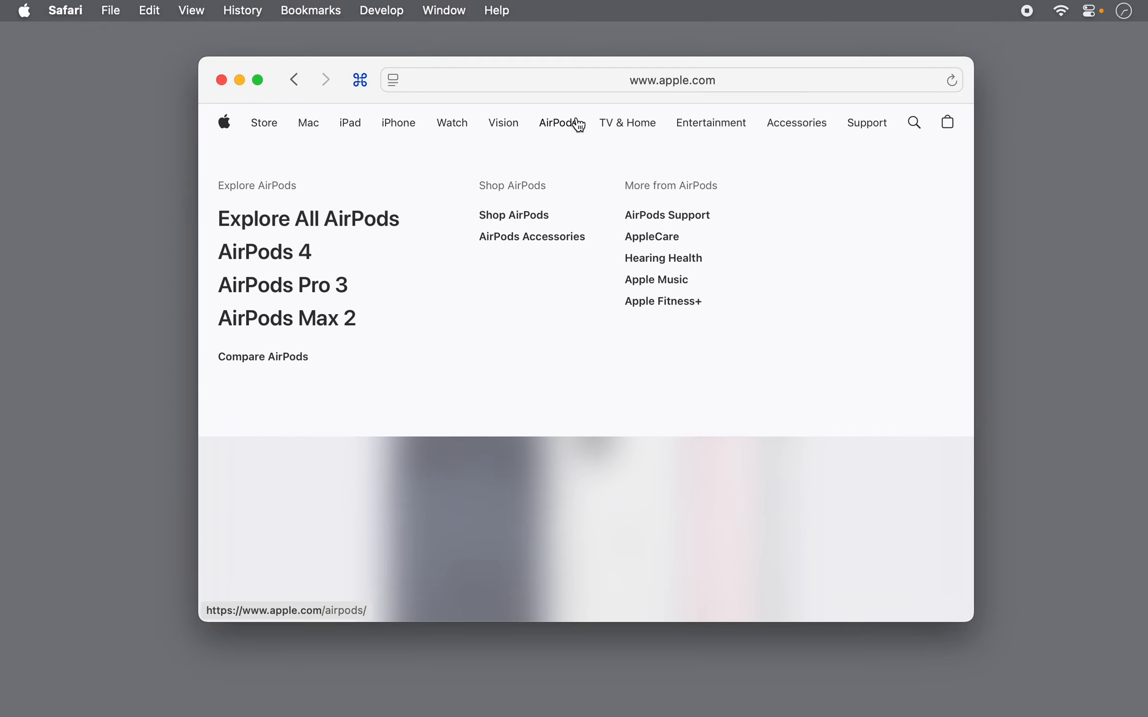
{"action": "mouse_move", "coordinate": [808, 125]}
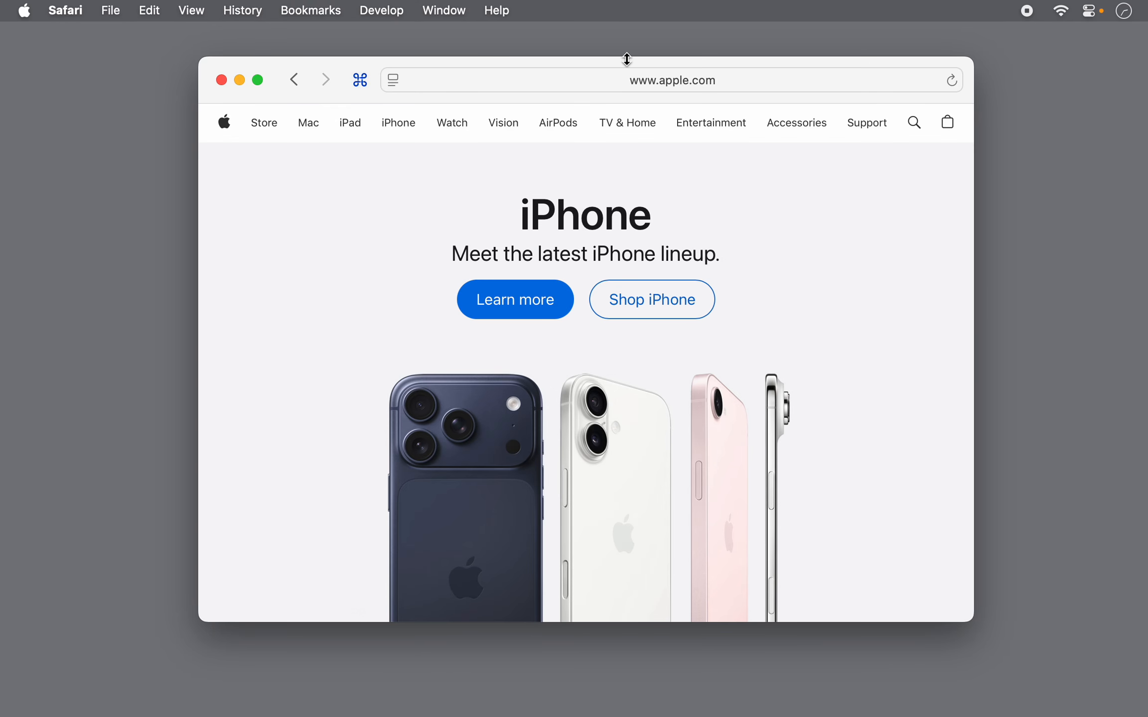
{"action": "left_click", "coordinate": [361, 80]}
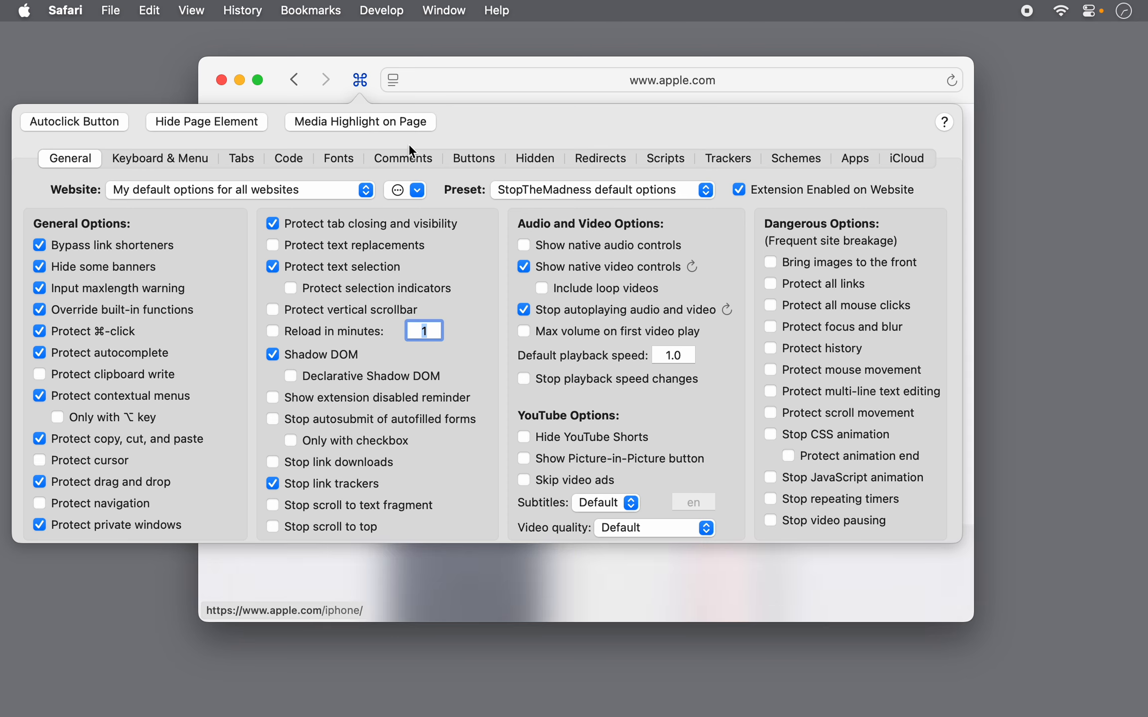
{"action": "left_click", "coordinate": [418, 190]}
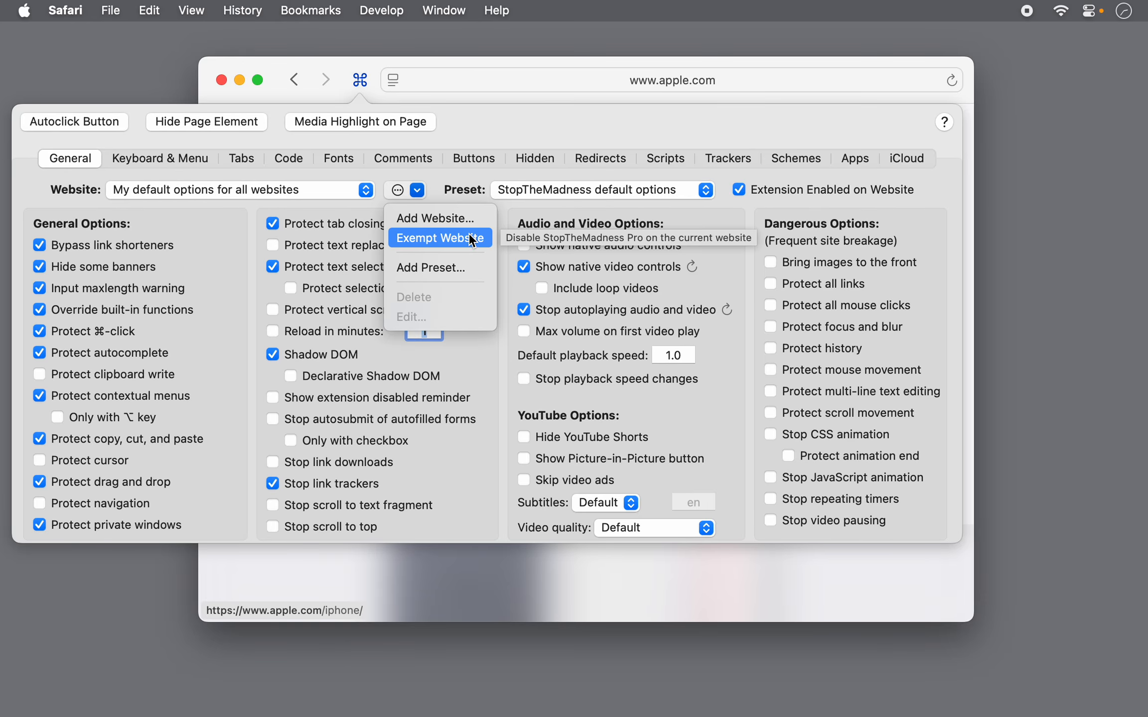
{"action": "left_click", "coordinate": [462, 220]}
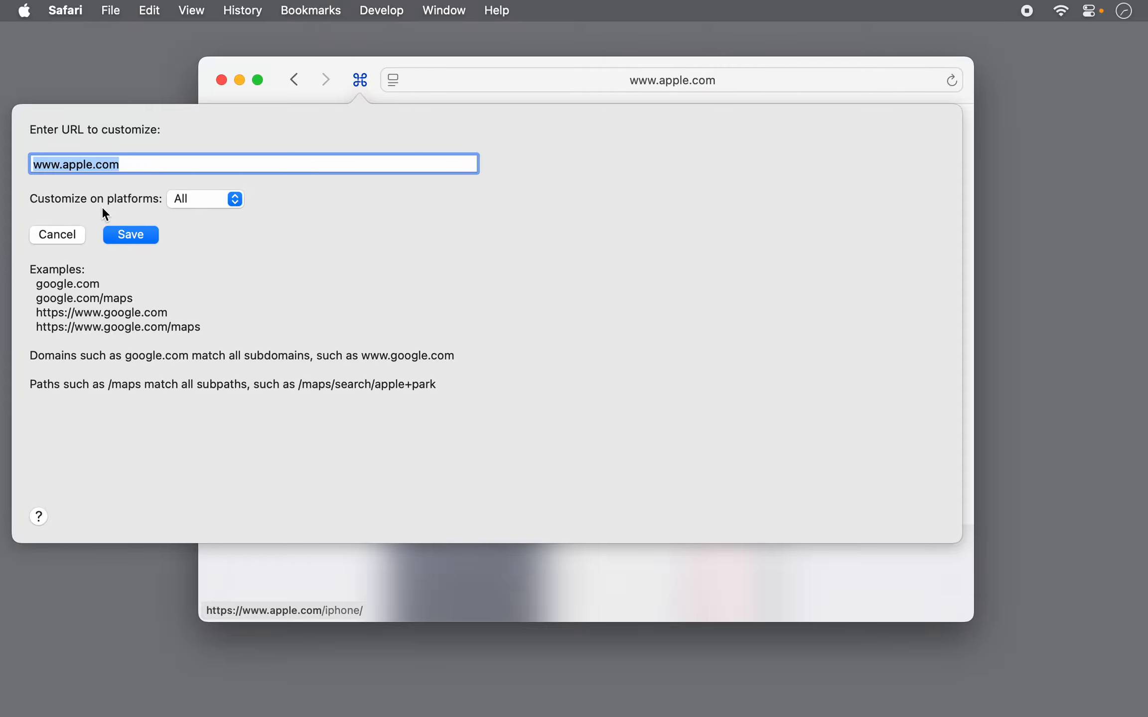
{"action": "left_click", "coordinate": [234, 199]}
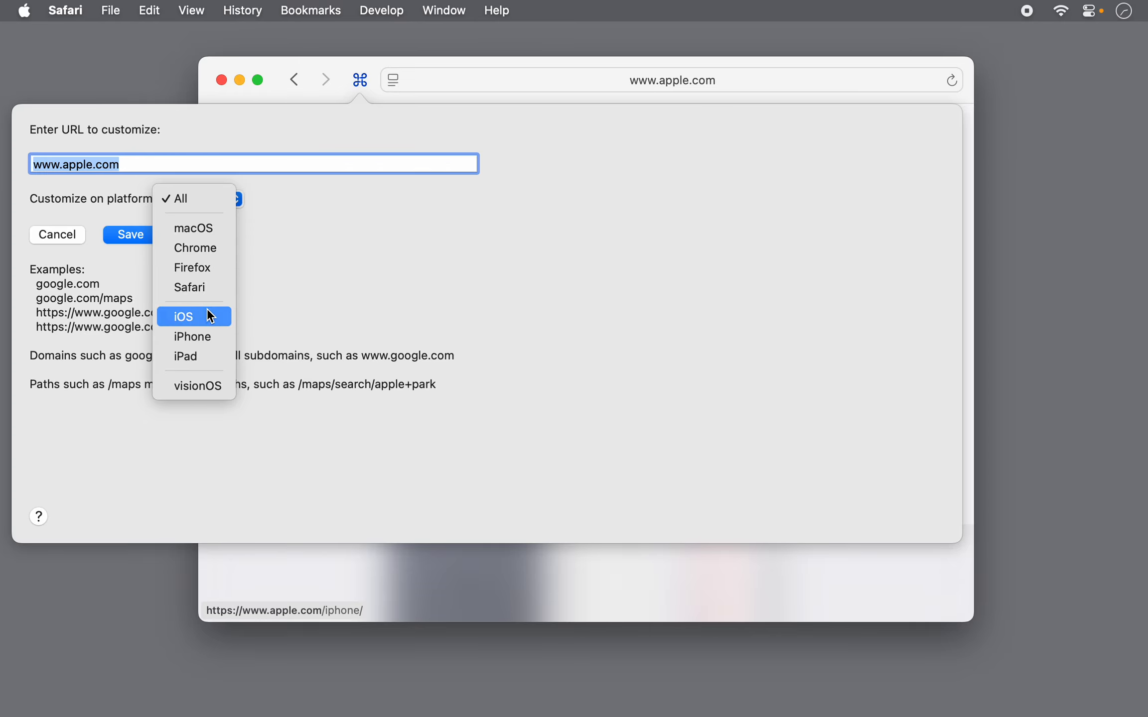
{"action": "left_click", "coordinate": [297, 200]}
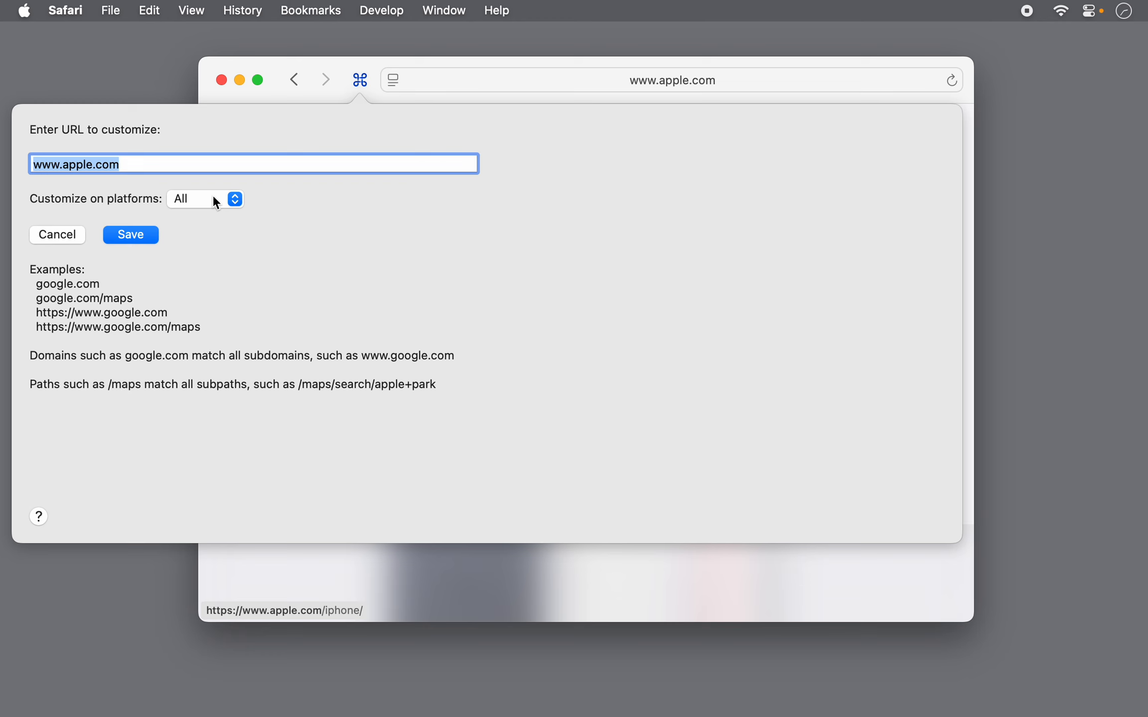
{"action": "left_click", "coordinate": [137, 234]}
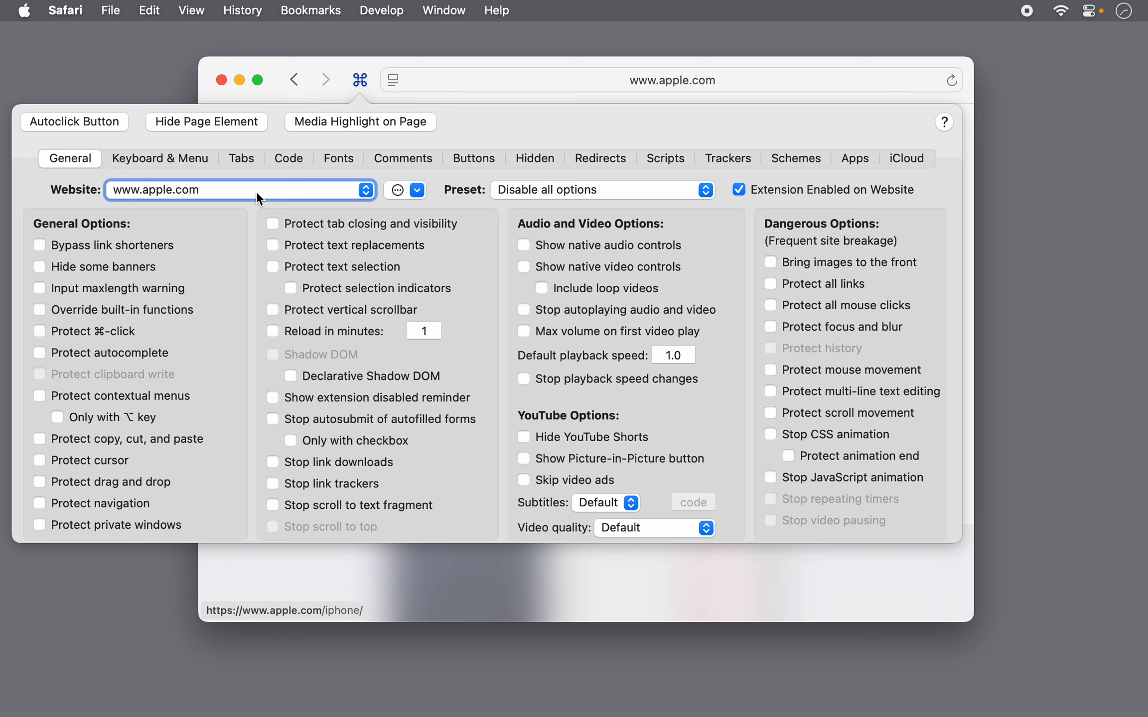
{"action": "left_click", "coordinate": [543, 194]}
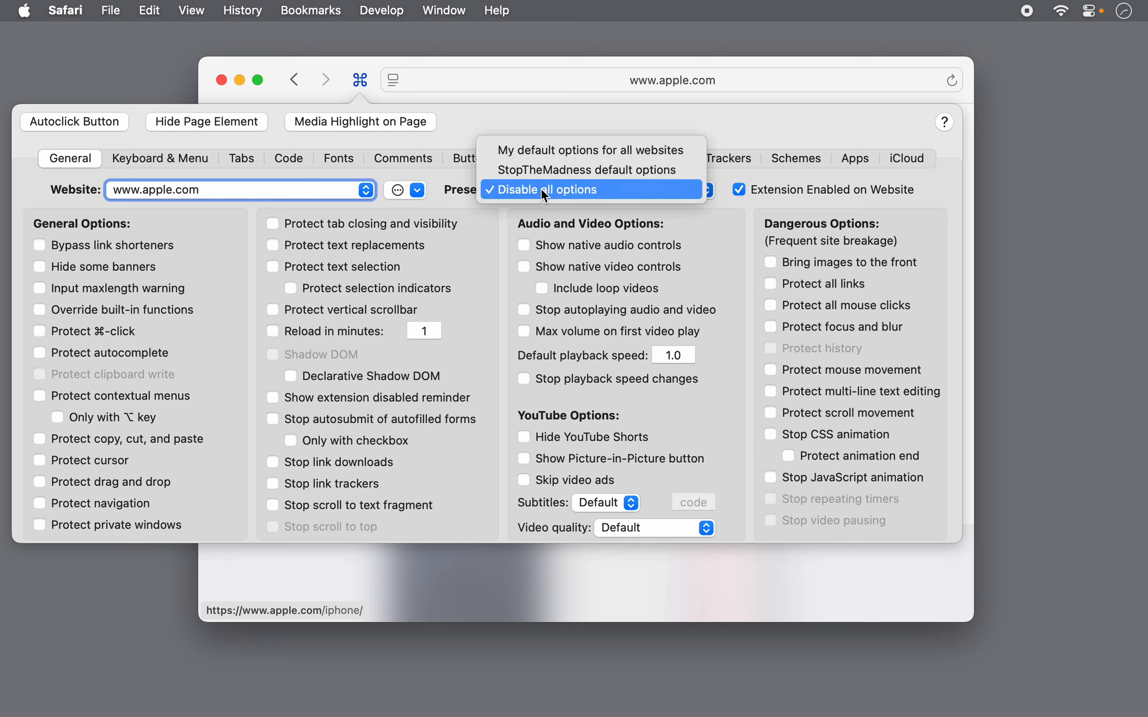
{"action": "left_click", "coordinate": [545, 150]}
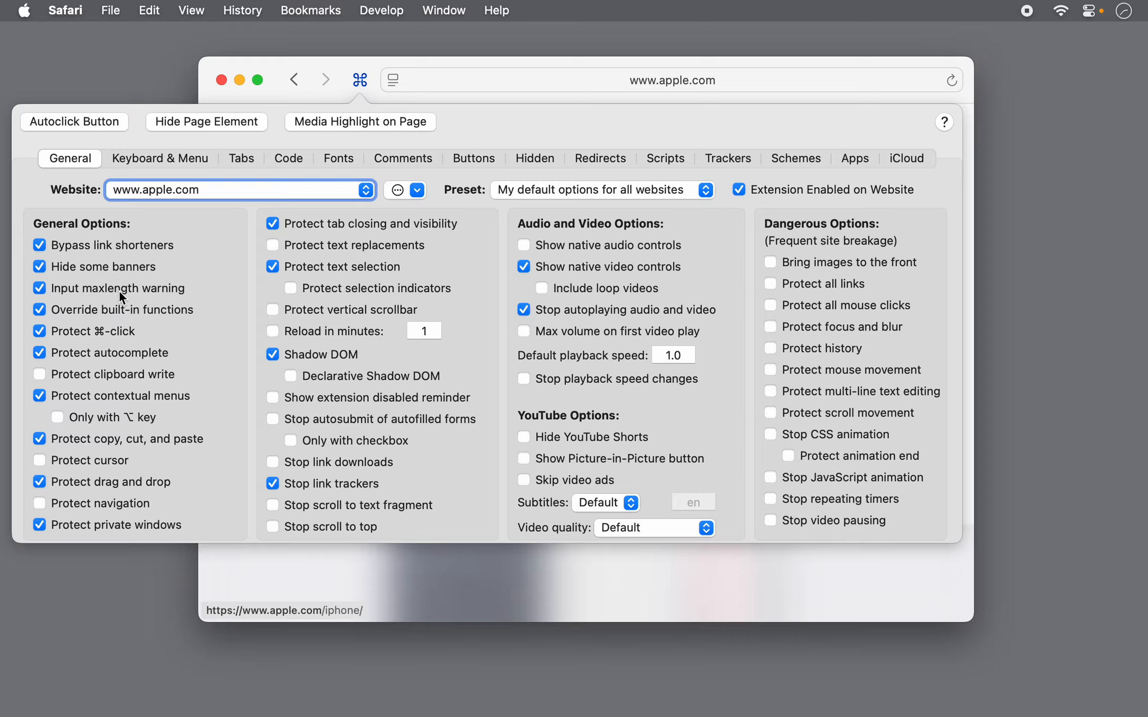
{"action": "left_click", "coordinate": [203, 191]}
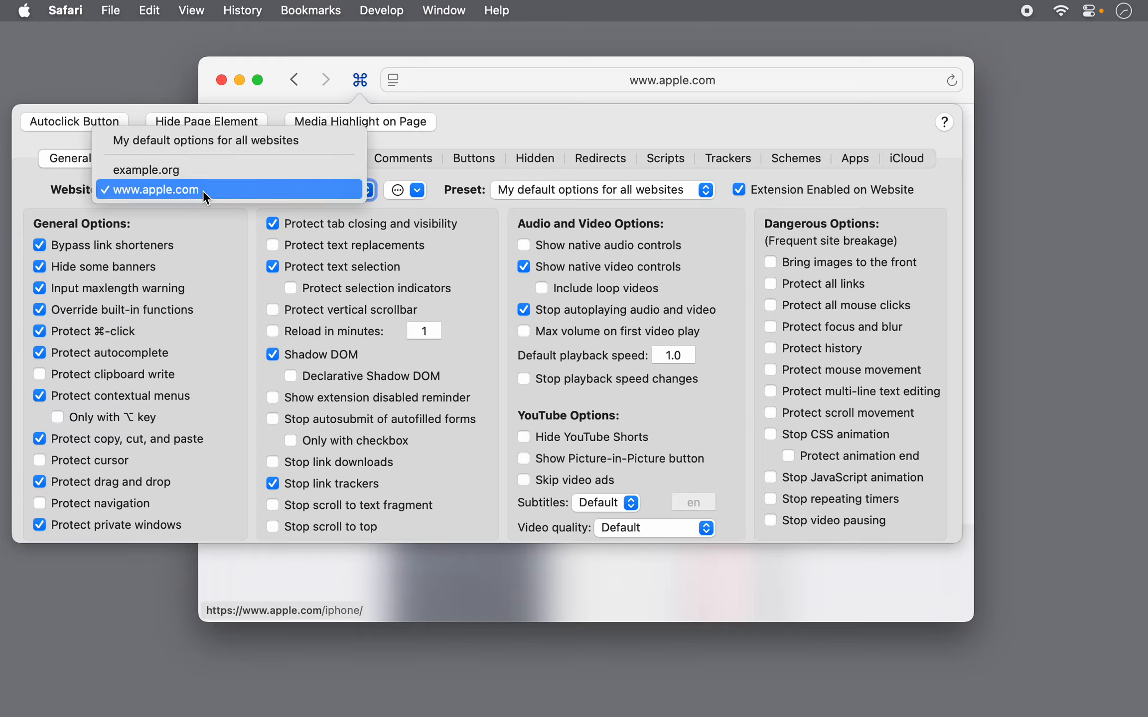
{"action": "left_click", "coordinate": [203, 140]}
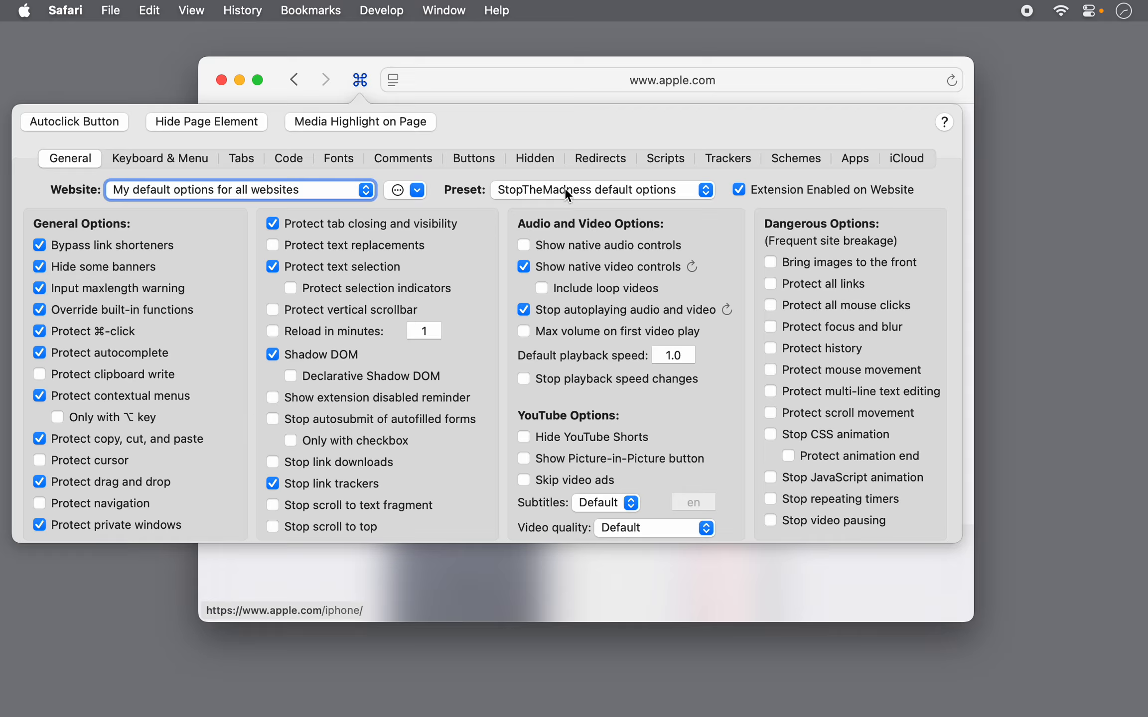
{"action": "left_click", "coordinate": [241, 188]}
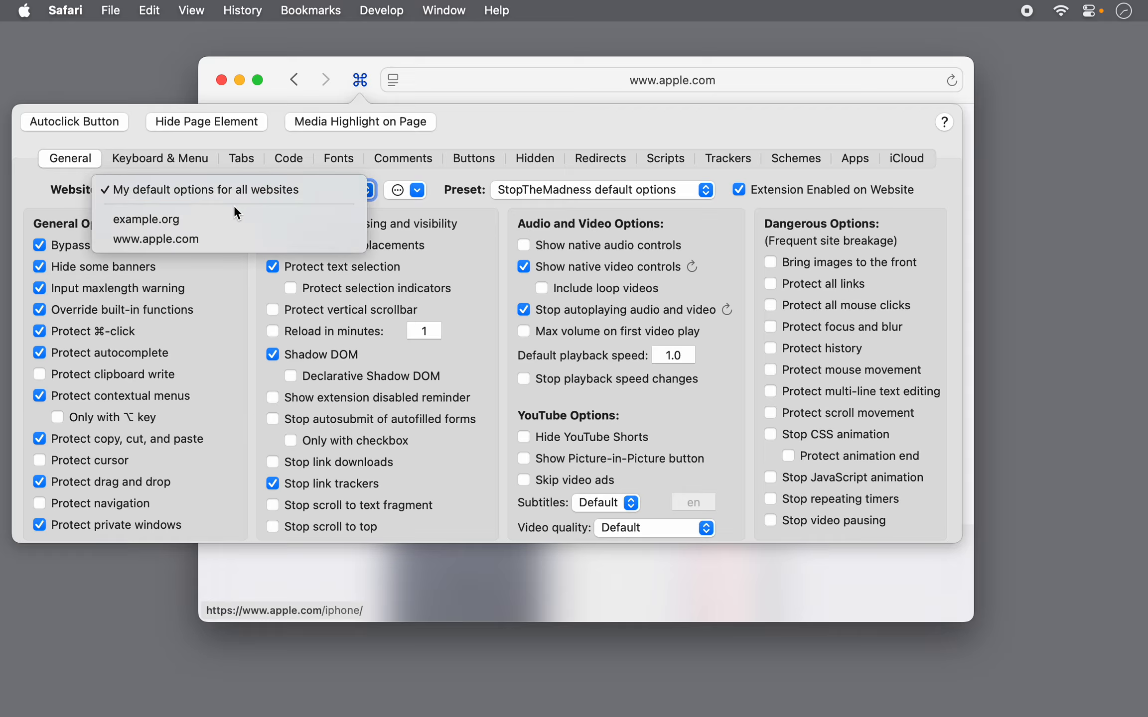
{"action": "left_click", "coordinate": [223, 237]}
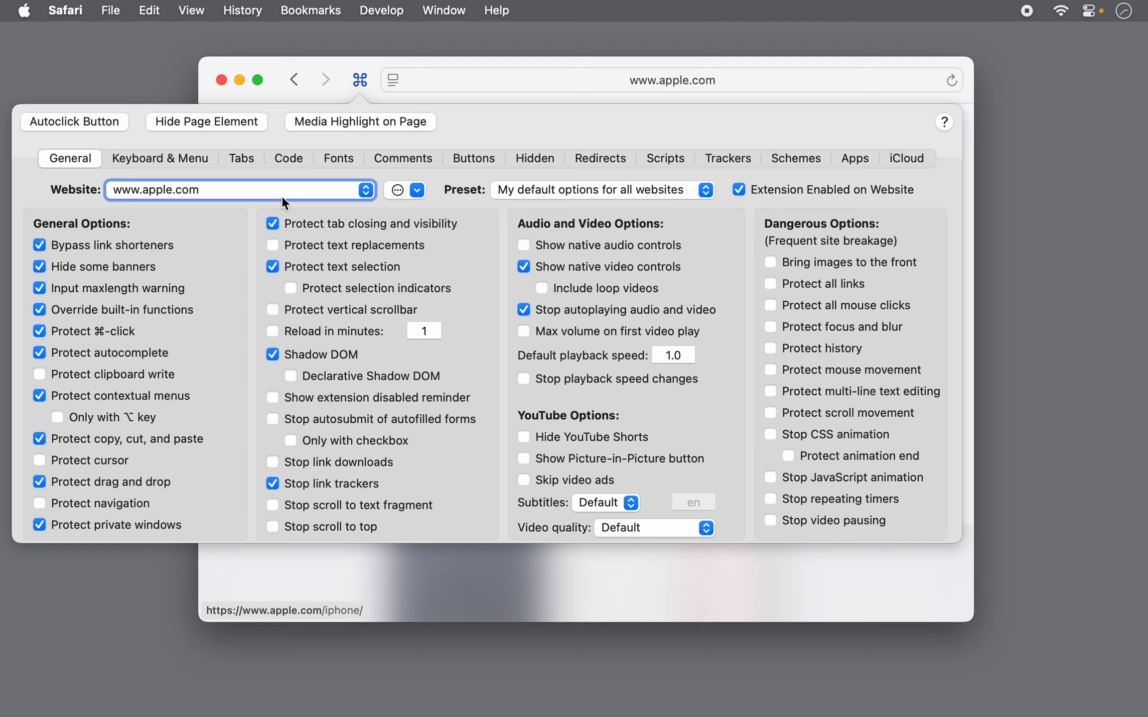
{"action": "left_click", "coordinate": [298, 190]}
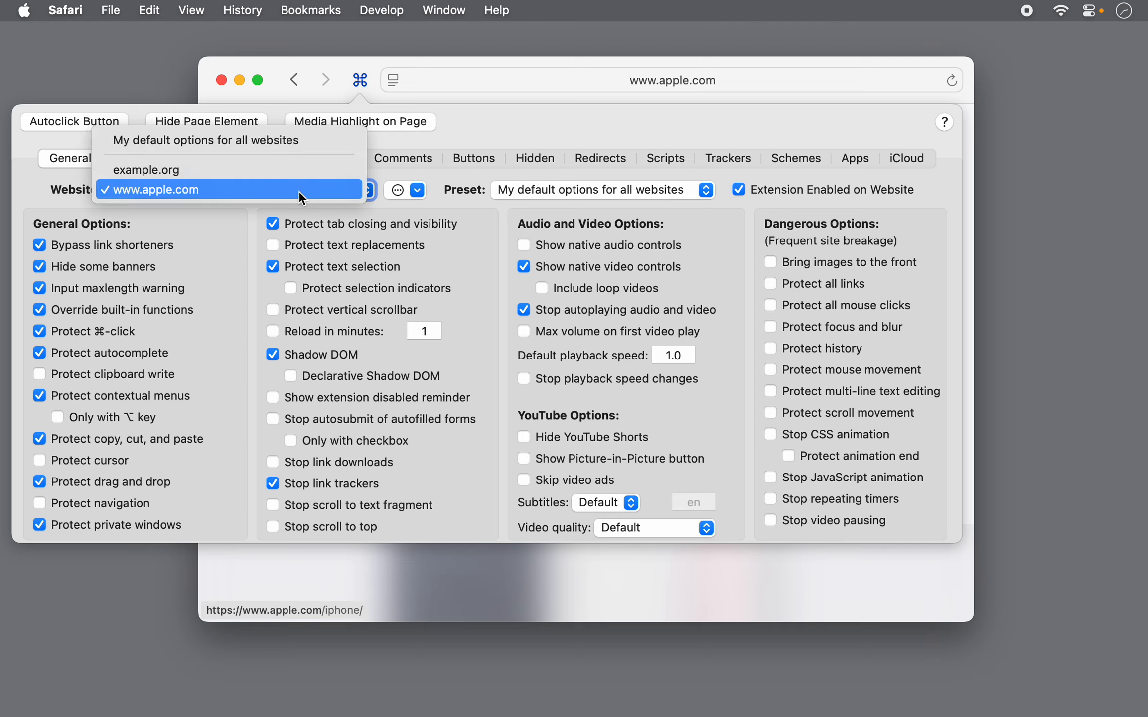
{"action": "left_click", "coordinate": [287, 140]}
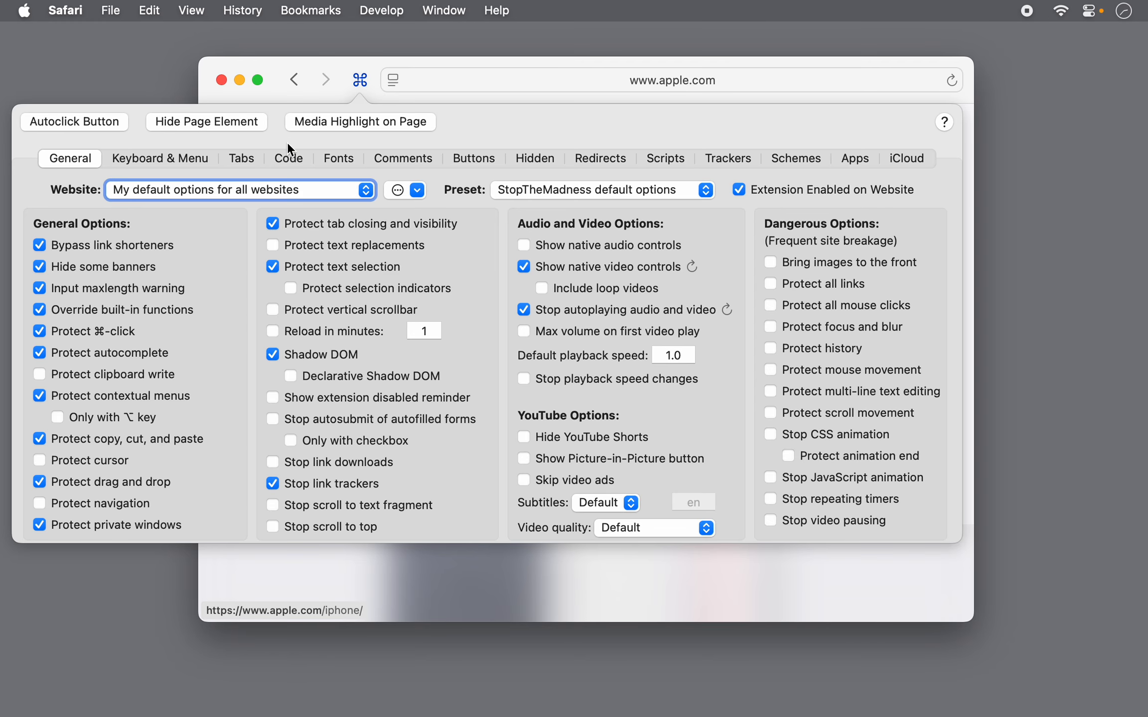
{"action": "left_click", "coordinate": [309, 189]}
{"action": "left_click", "coordinate": [279, 235]}
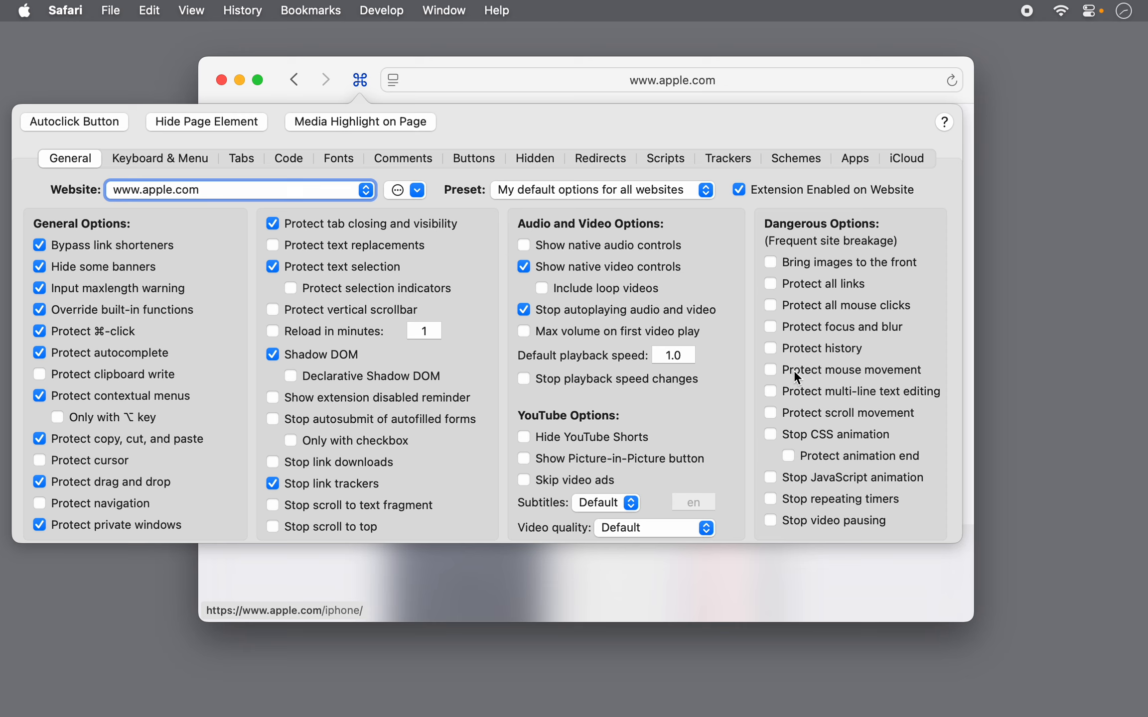
{"action": "mouse_move", "coordinate": [798, 372]}
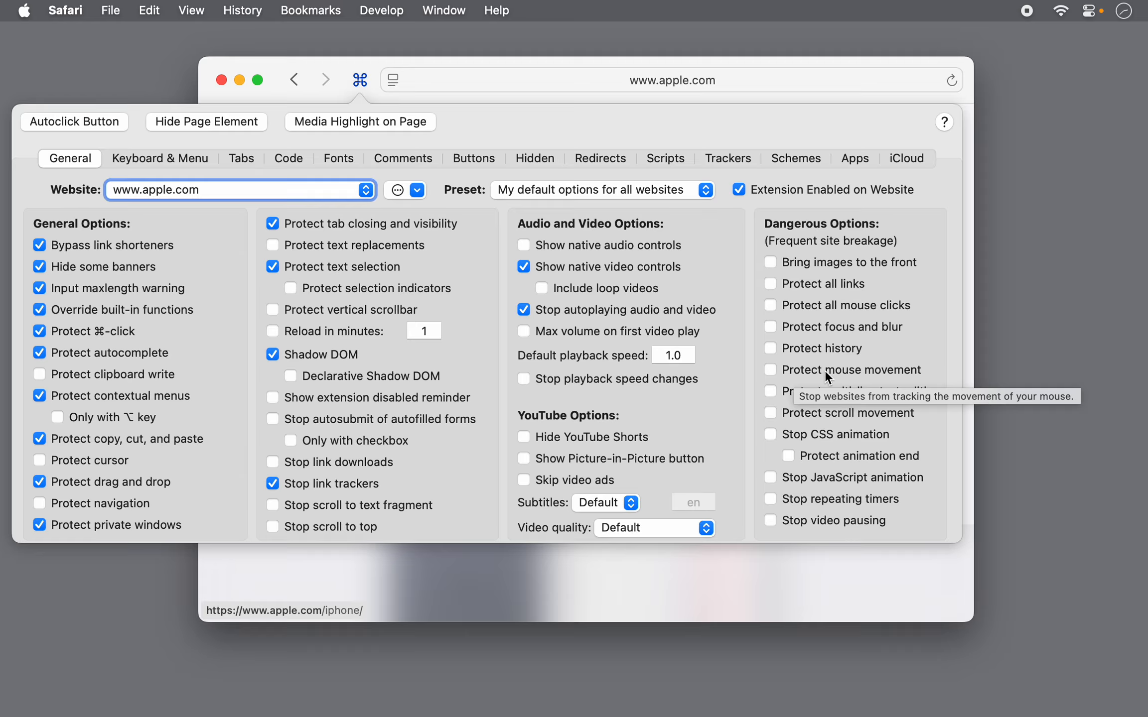
{"action": "left_click", "coordinate": [770, 371]}
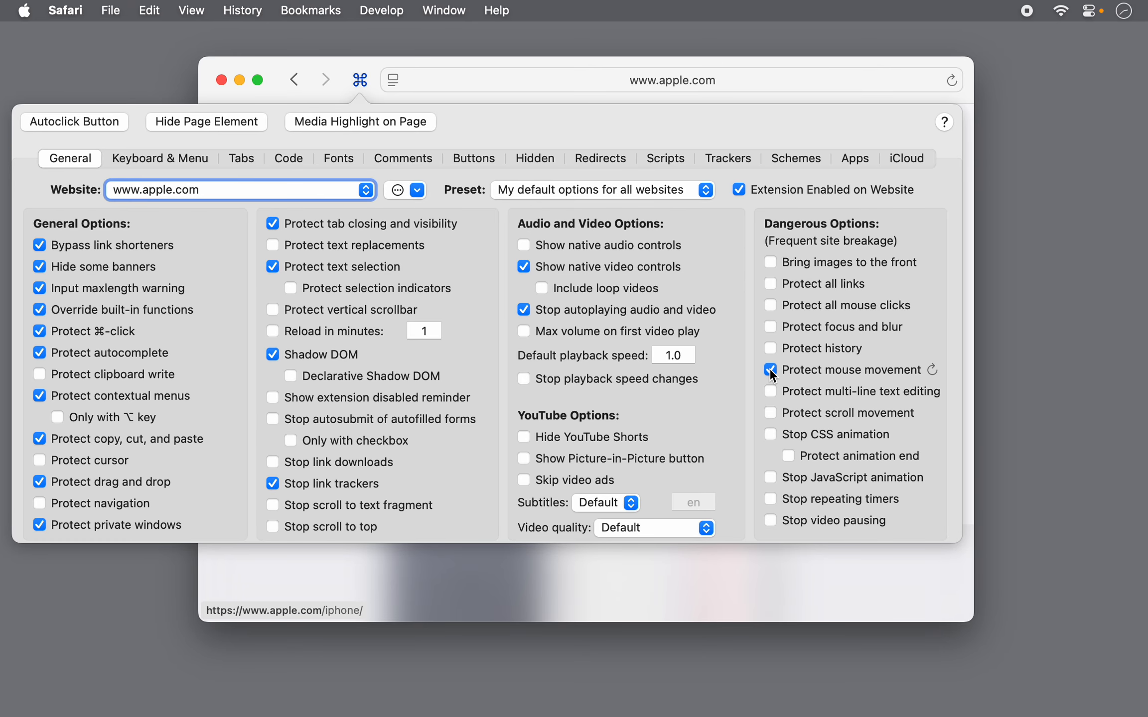
{"action": "left_click", "coordinate": [363, 77]}
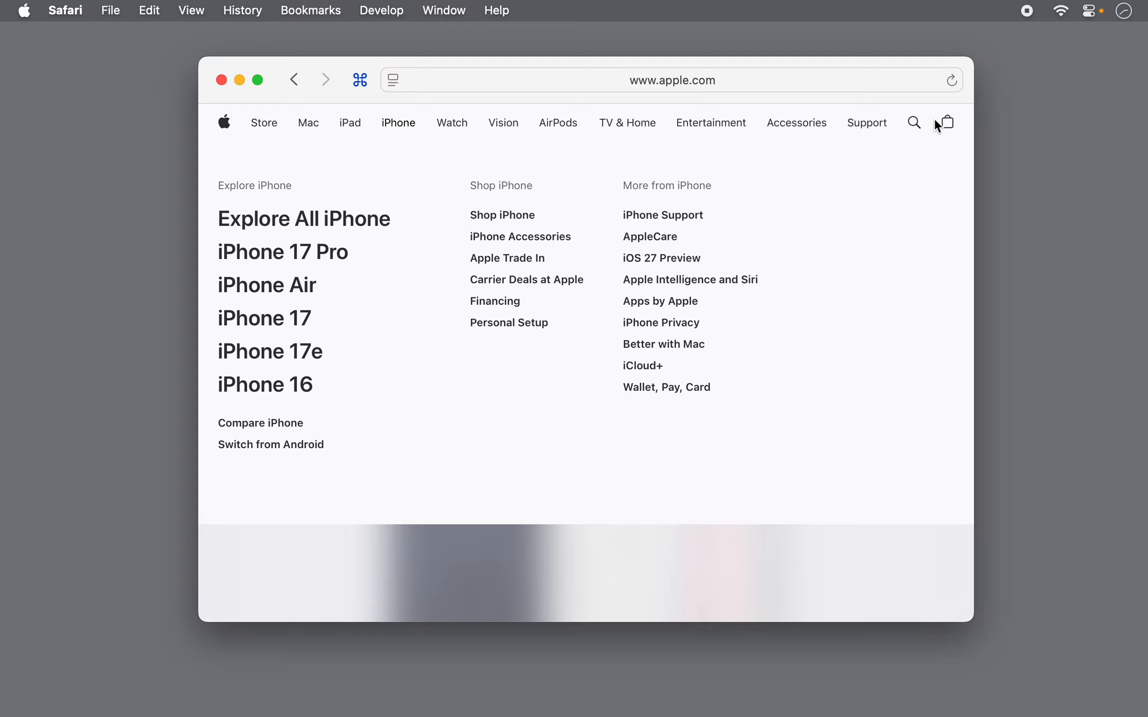
{"action": "left_click", "coordinate": [951, 80]}
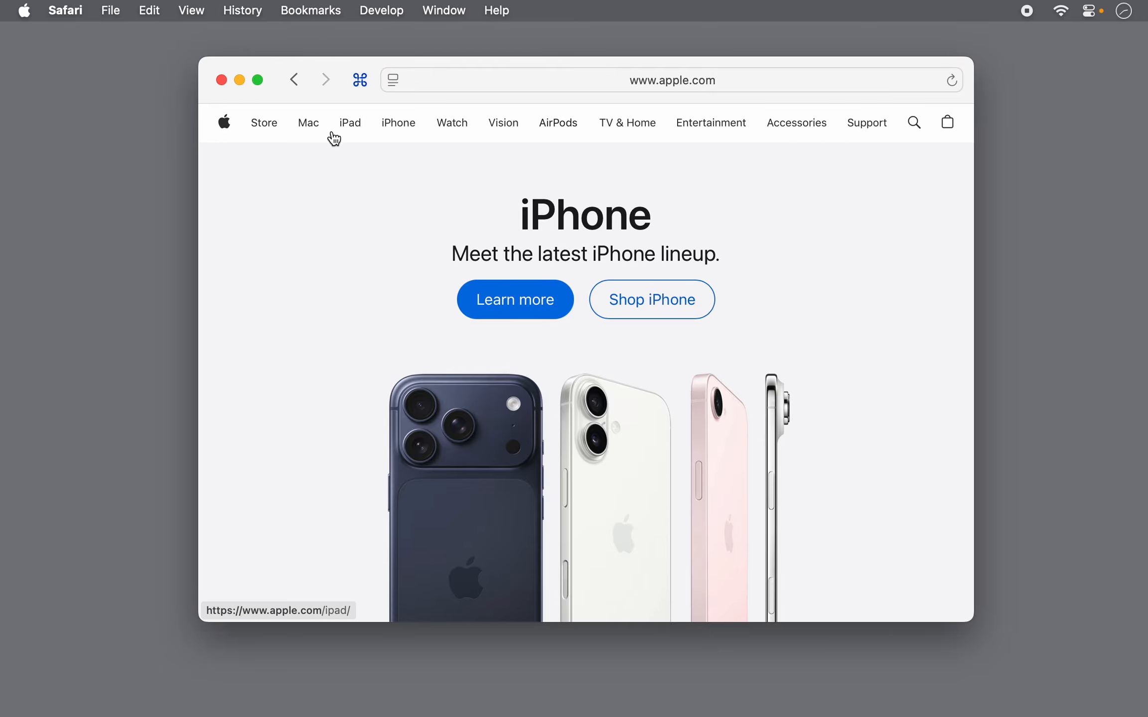
{"action": "left_click", "coordinate": [360, 79]}
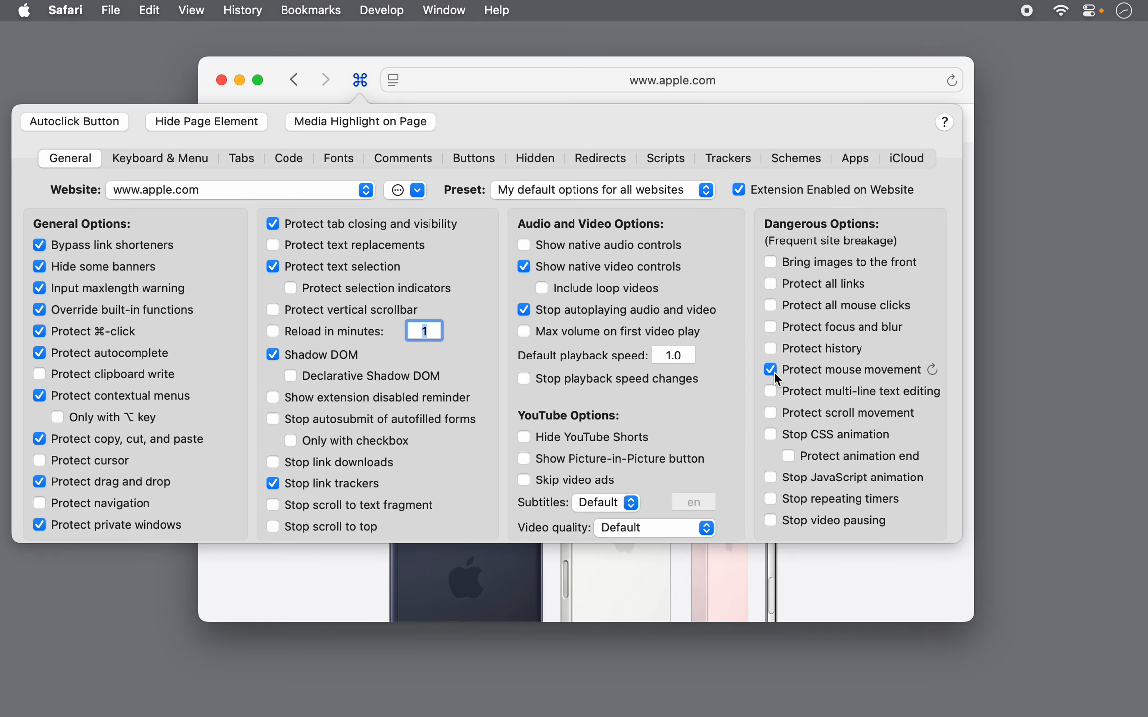
{"action": "left_click", "coordinate": [360, 79]}
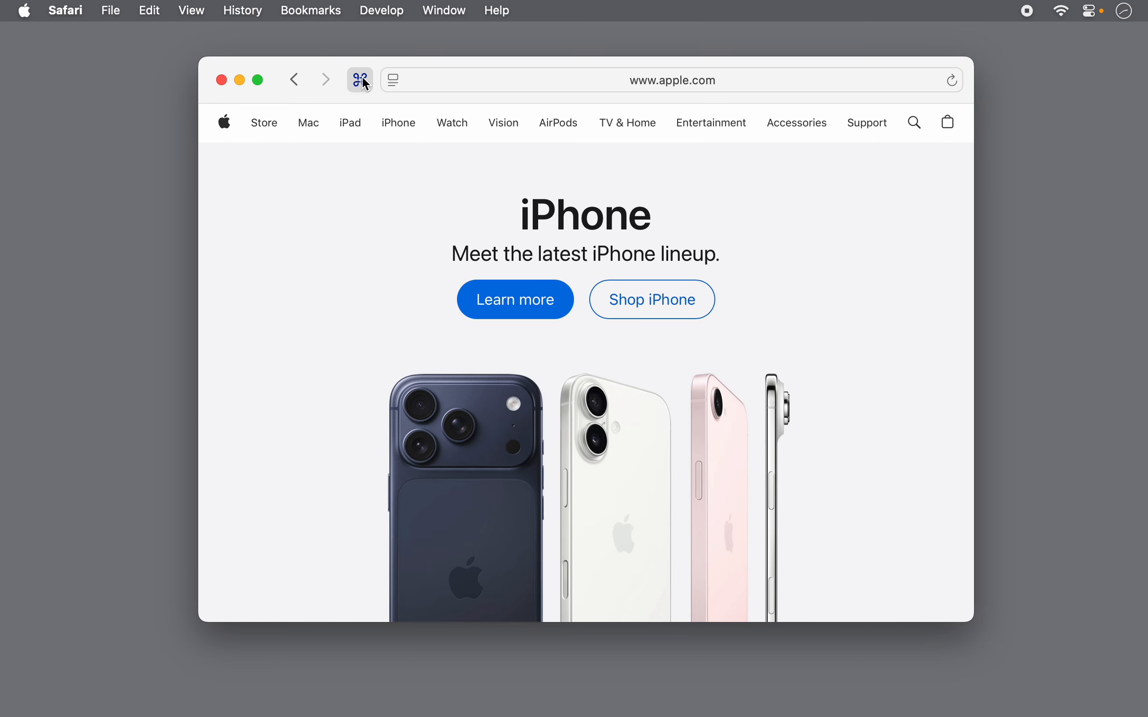
{"action": "left_click", "coordinate": [361, 79]}
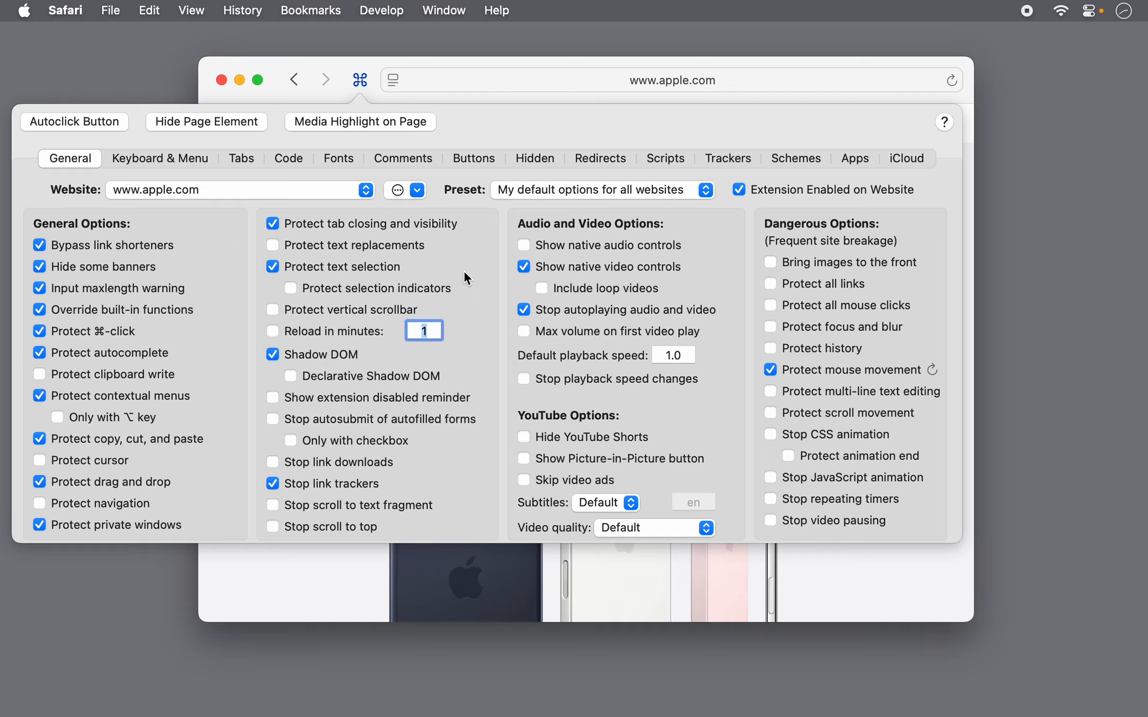
{"action": "left_click", "coordinate": [158, 158]}
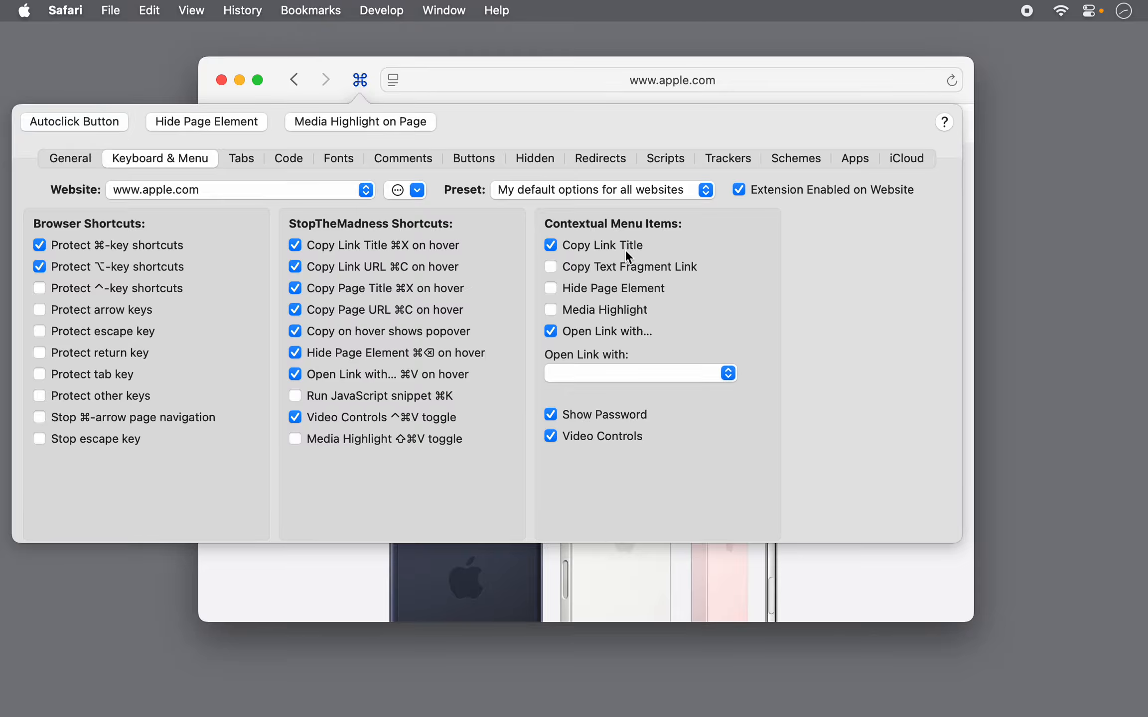
{"action": "mouse_move", "coordinate": [642, 252]}
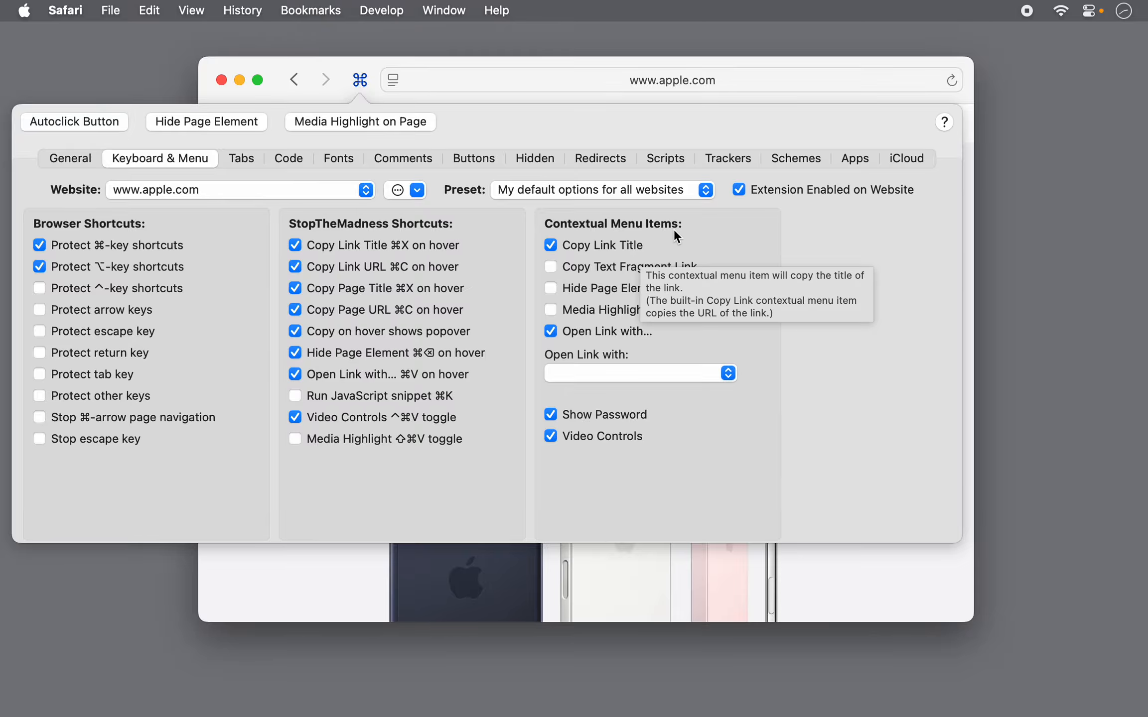
{"action": "left_click", "coordinate": [360, 79]}
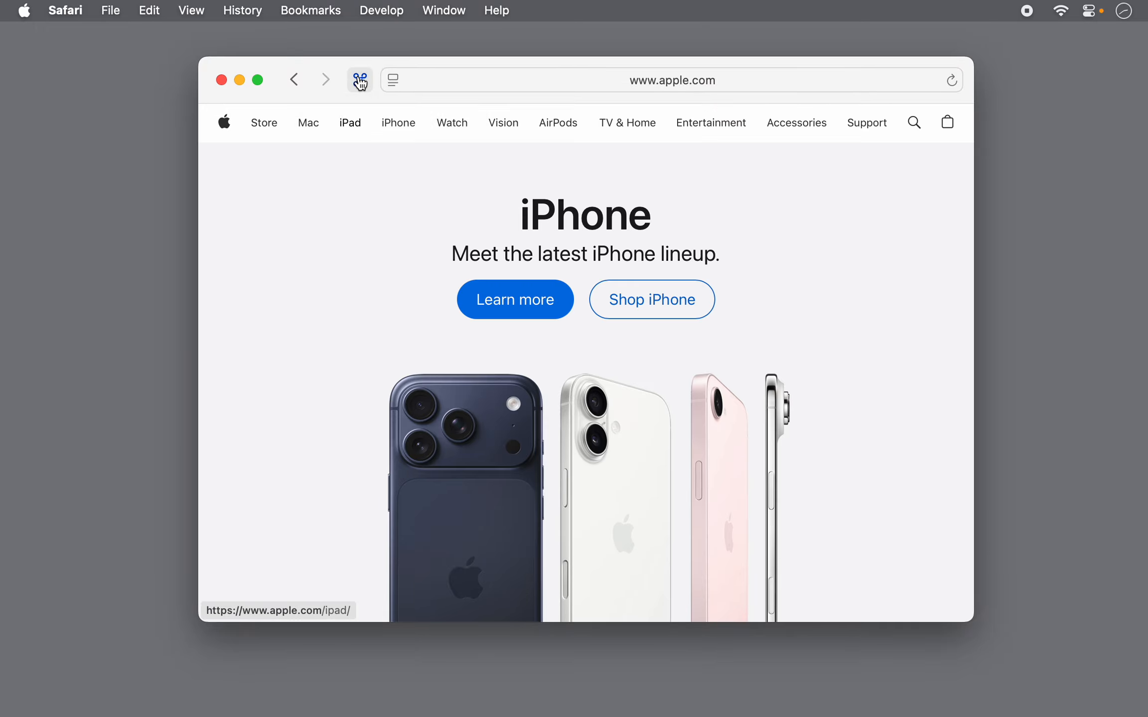
{"action": "key", "text": "ctrl"}
{"action": "left_click", "coordinate": [627, 128], "text": "ctrl"}
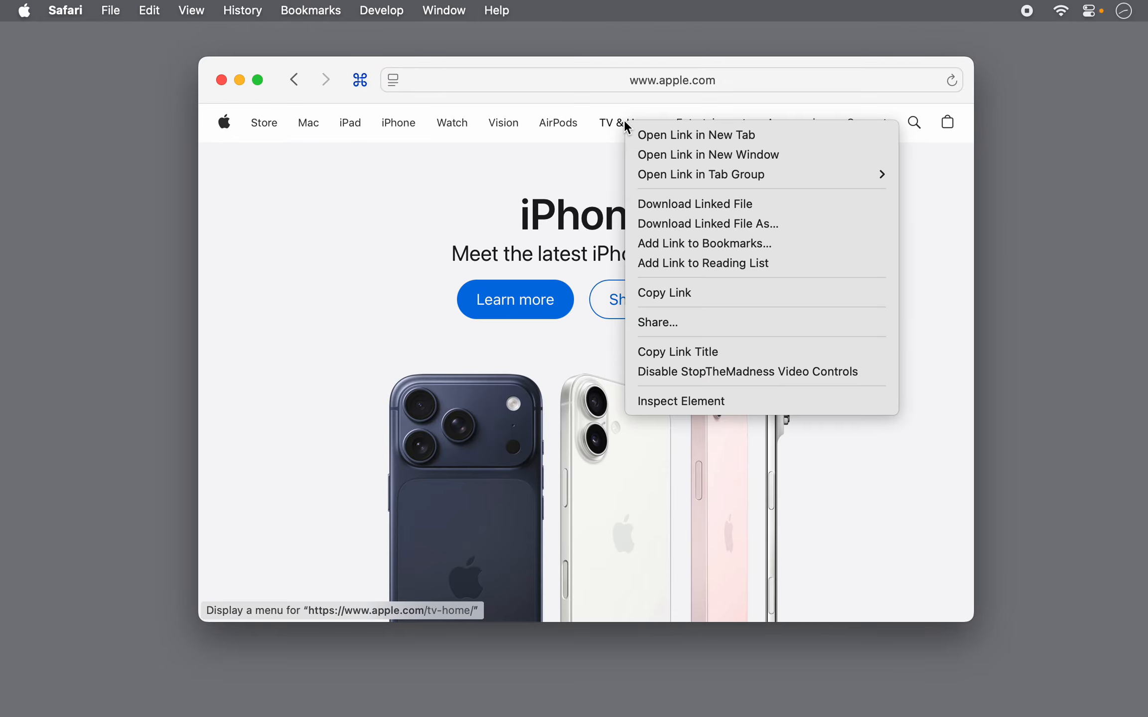
{"action": "left_click", "coordinate": [731, 354]}
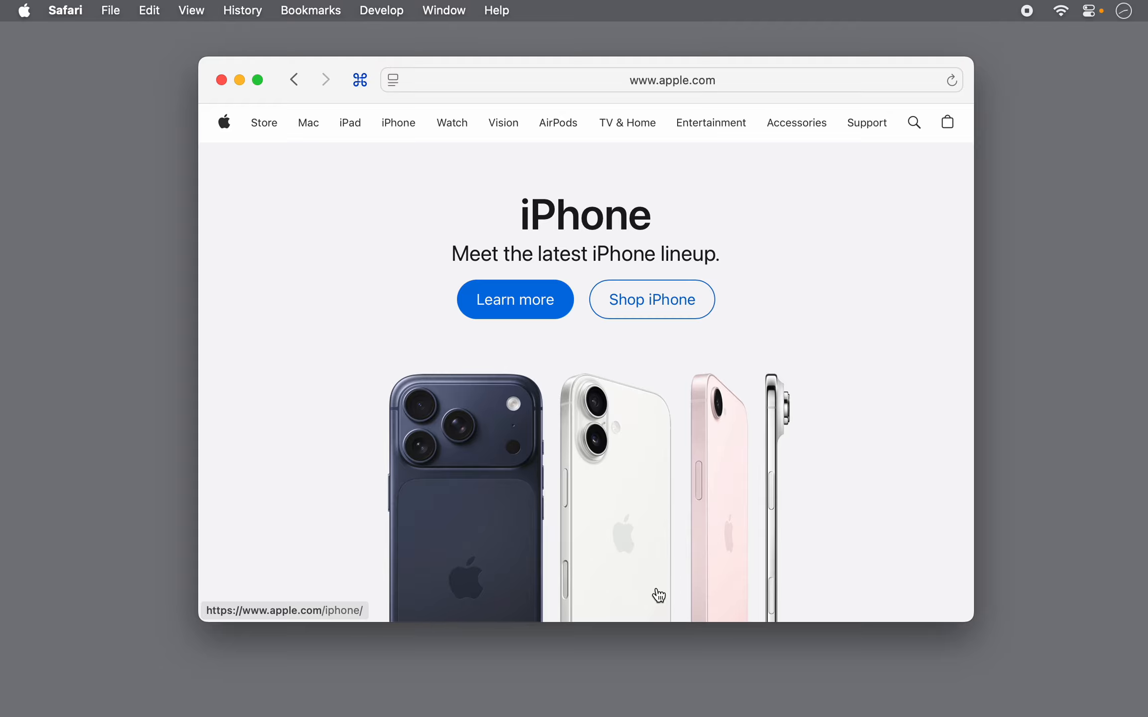
{"action": "left_click", "coordinate": [750, 695]}
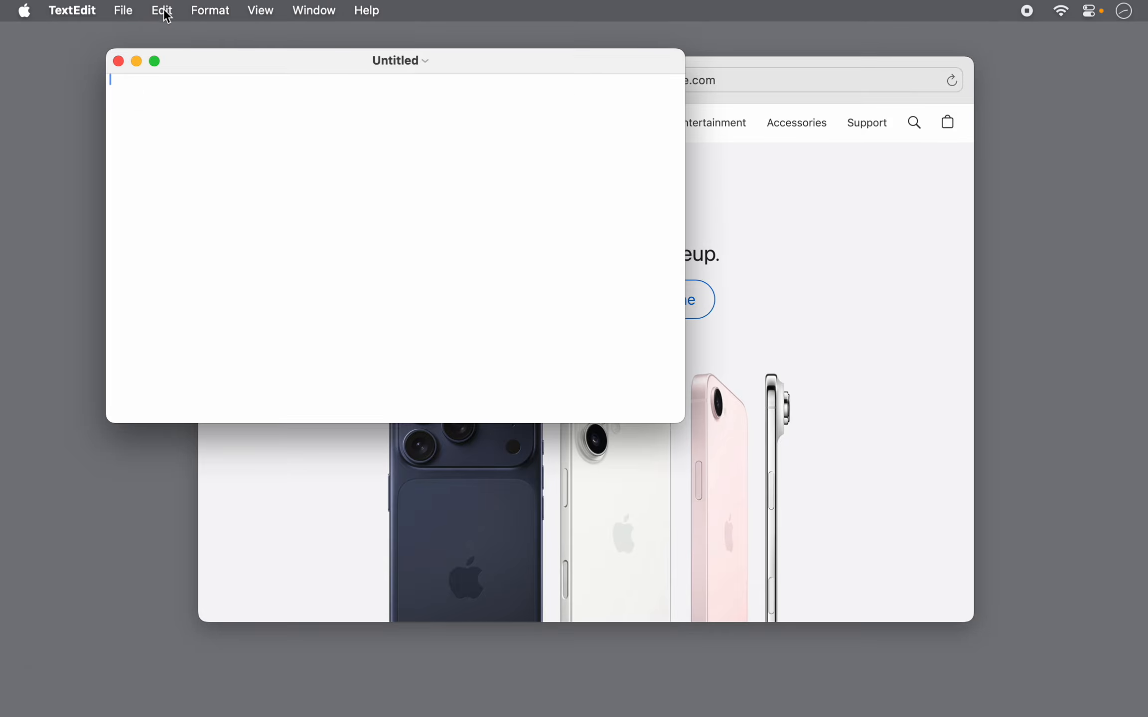
{"action": "left_click", "coordinate": [164, 9]}
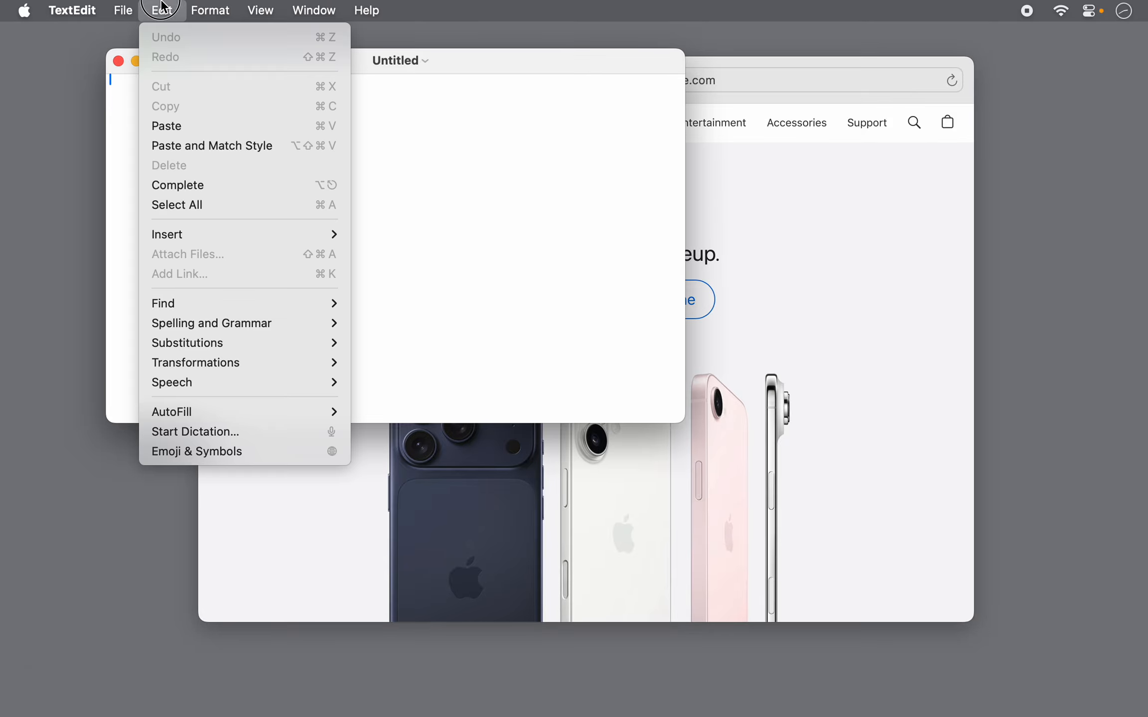
{"action": "left_click", "coordinate": [180, 124]}
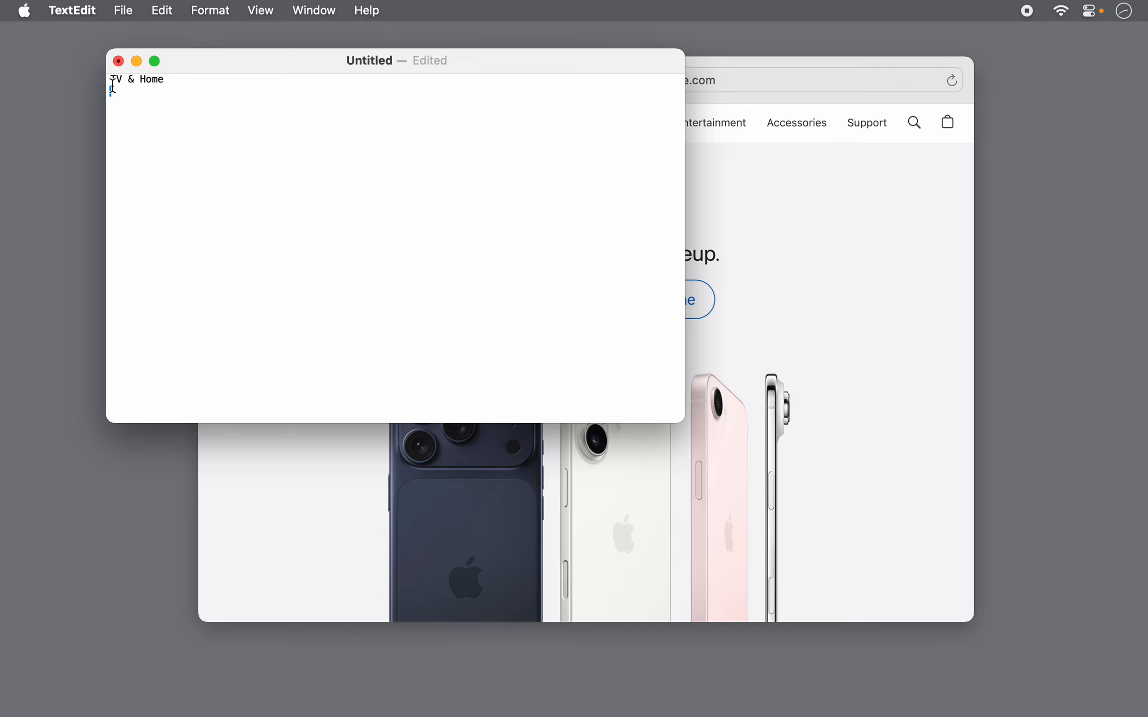
Move the TextEdit window over the web page, quit TextEdit and delete the untitled document
{"action": "left_click_drag", "start_coordinate": [307, 59], "coordinate": [803, 152]}
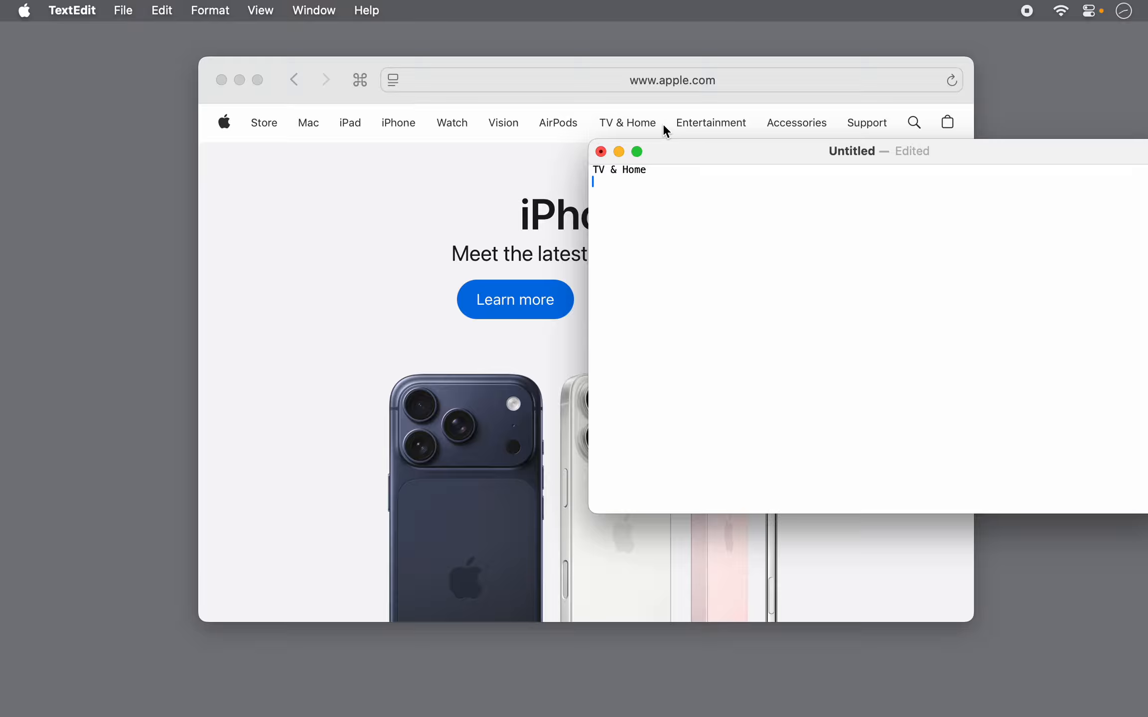
{"action": "left_click_drag", "start_coordinate": [709, 148], "coordinate": [522, 161]}
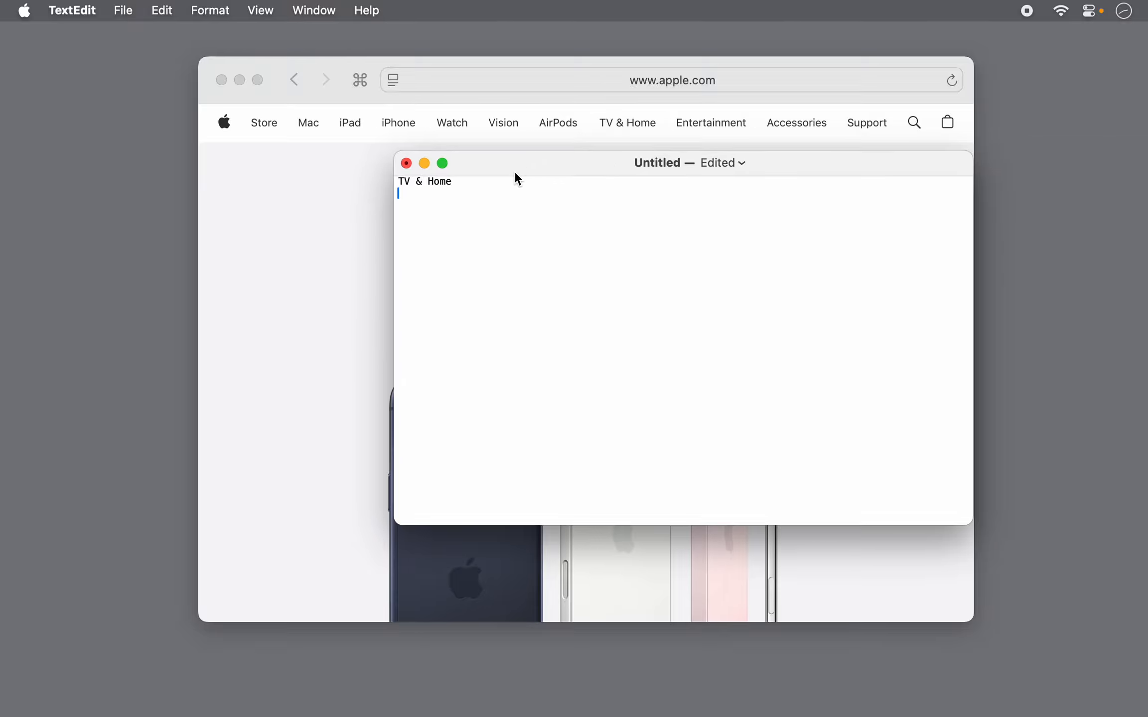
{"action": "left_click", "coordinate": [72, 10]}
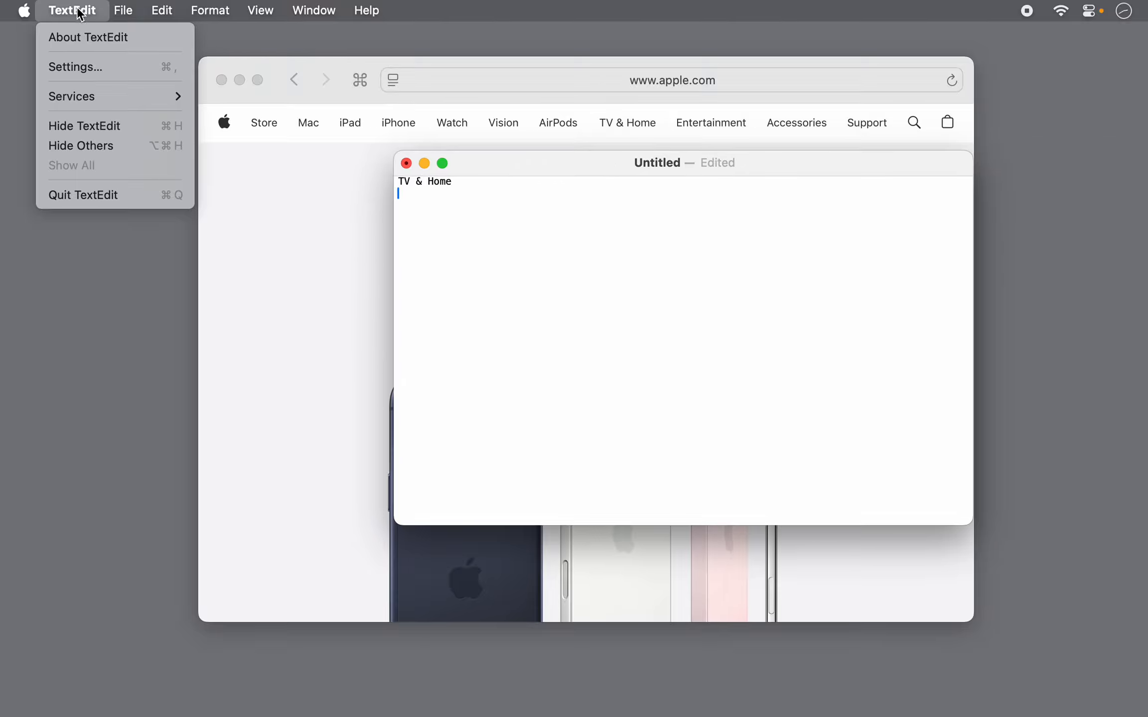
{"action": "left_click", "coordinate": [102, 195]}
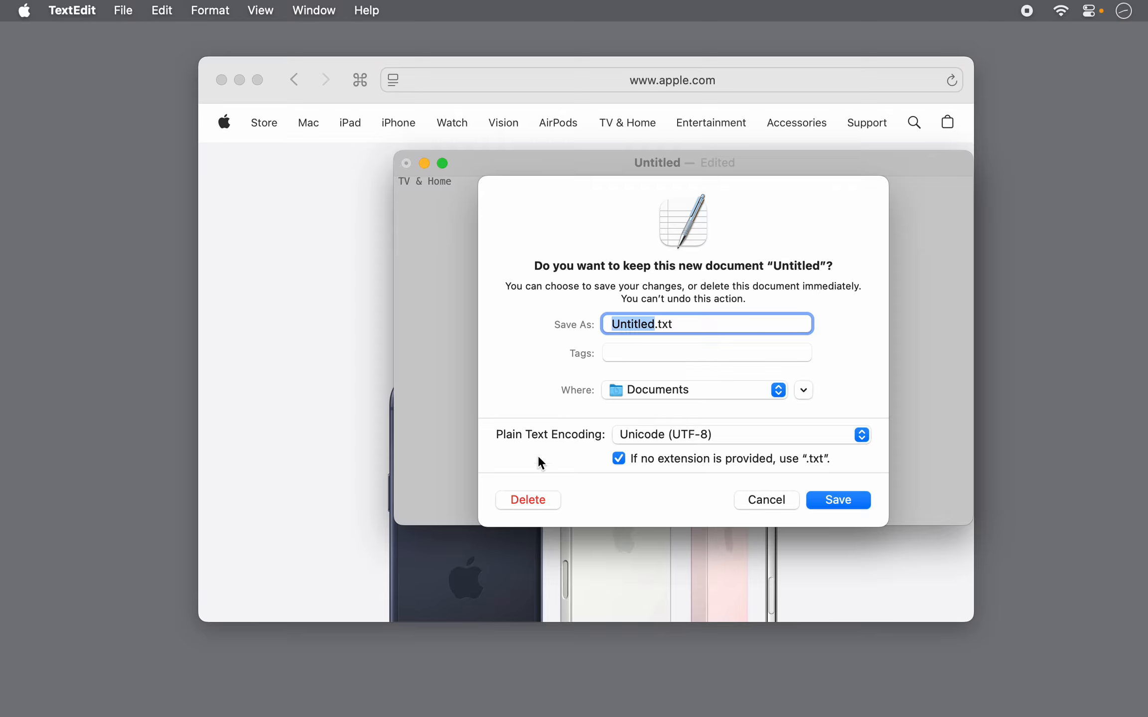
{"action": "left_click", "coordinate": [531, 500]}
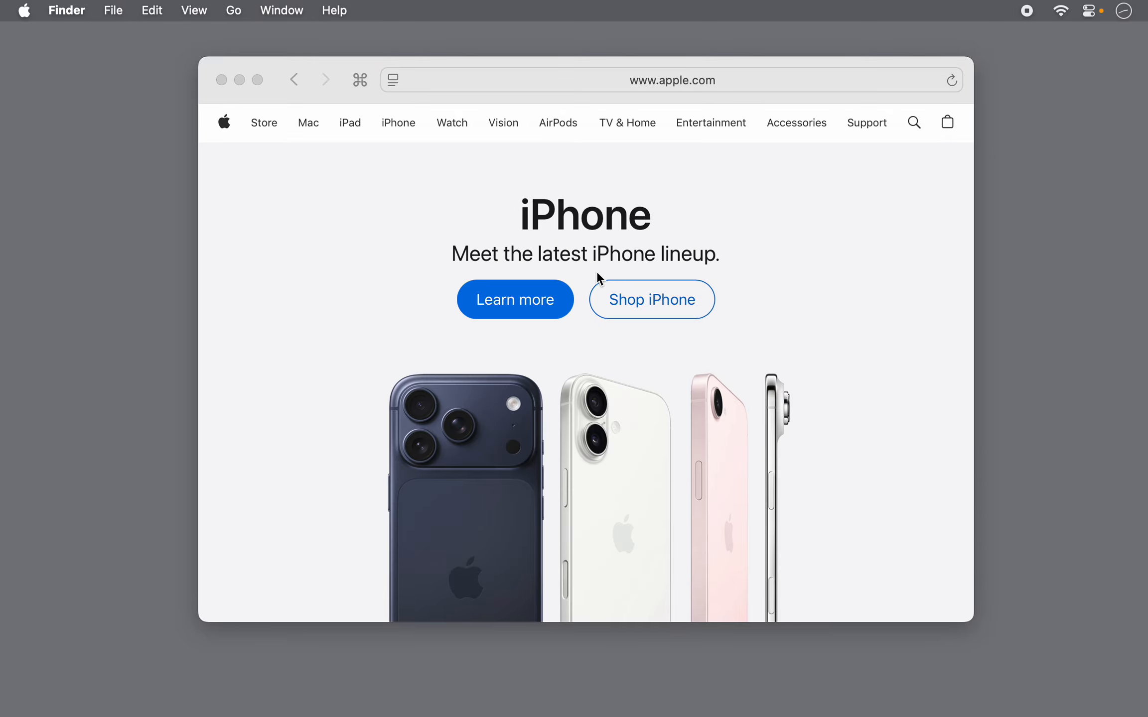
{"action": "left_click", "coordinate": [473, 69]}
{"action": "left_click", "coordinate": [361, 80]}
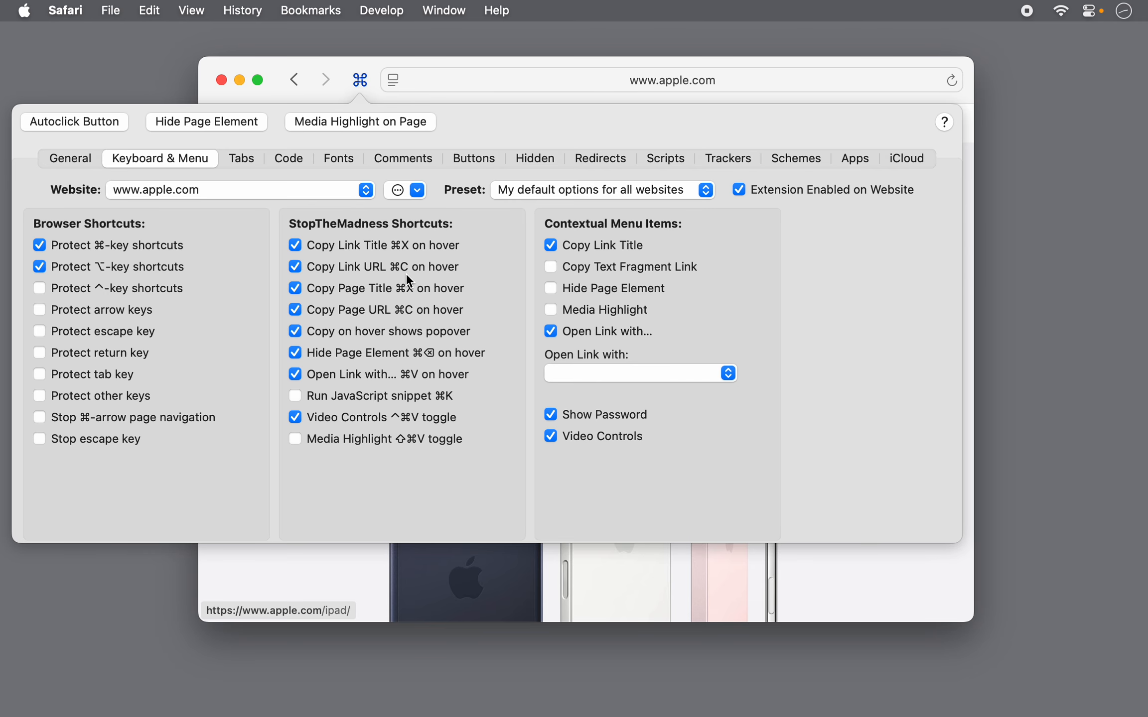
{"action": "left_click", "coordinate": [358, 77]}
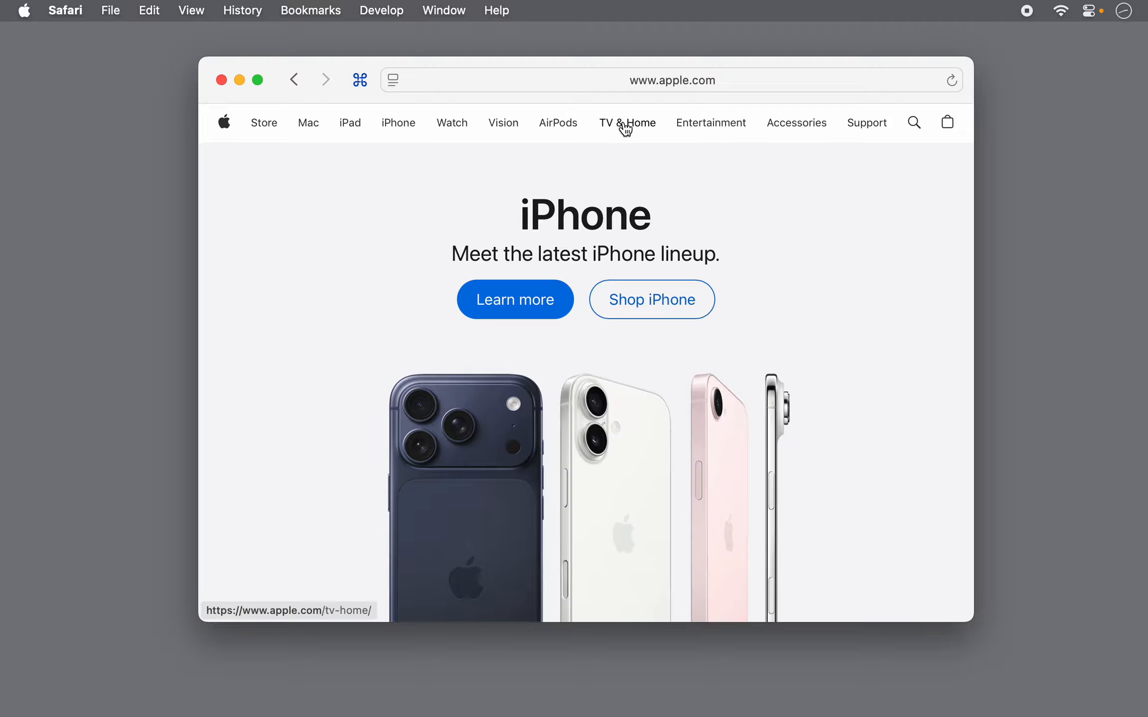
{"action": "key", "text": "super"}
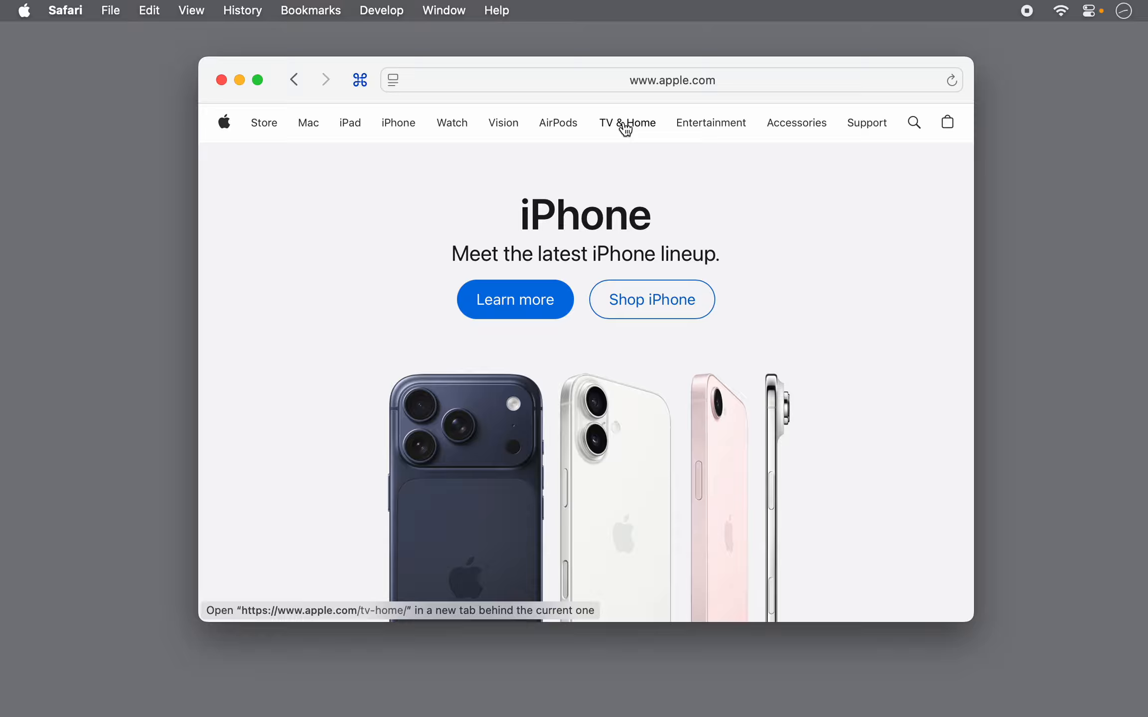
{"action": "key", "text": "super+c"}
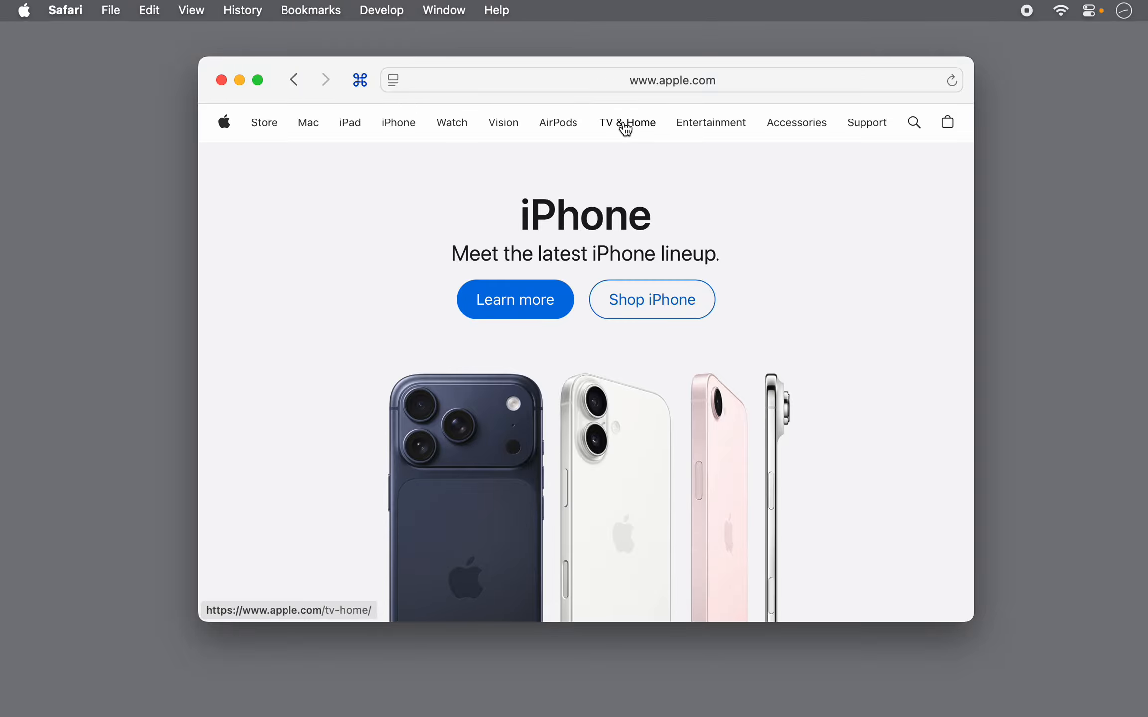
Paste the copied TV & Home URL into a new TextEdit document, and quit TextEdit without keeping the document
{"action": "mouse_move", "coordinate": [700, 697]}
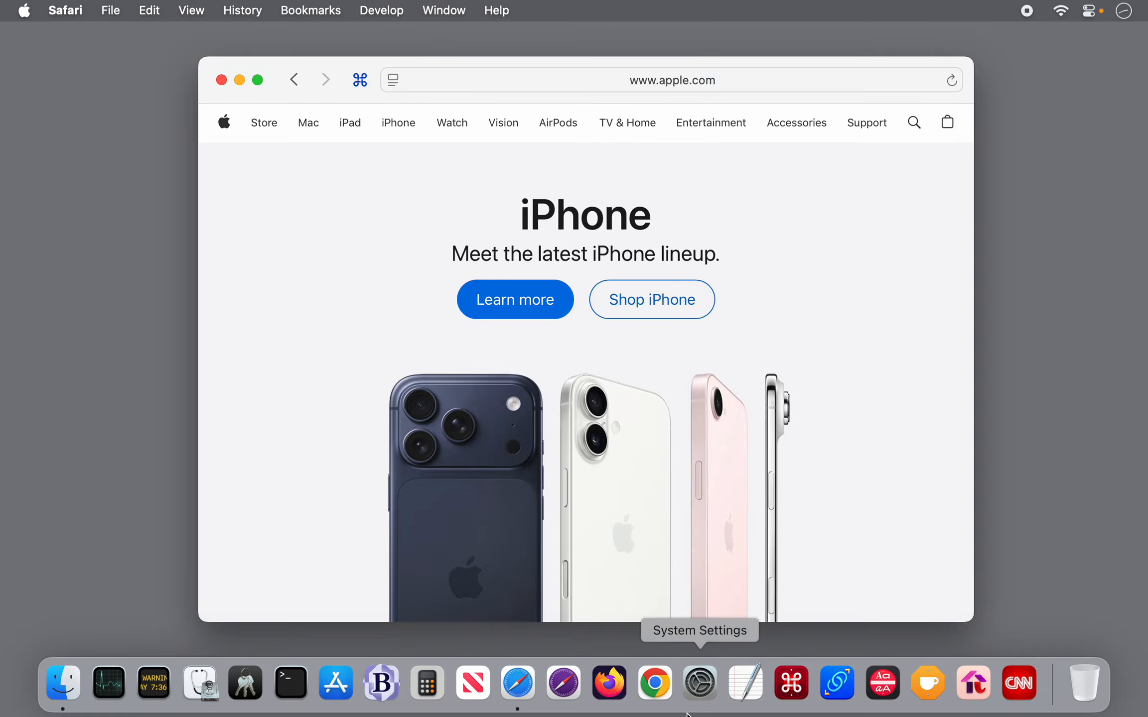
{"action": "left_click", "coordinate": [750, 703]}
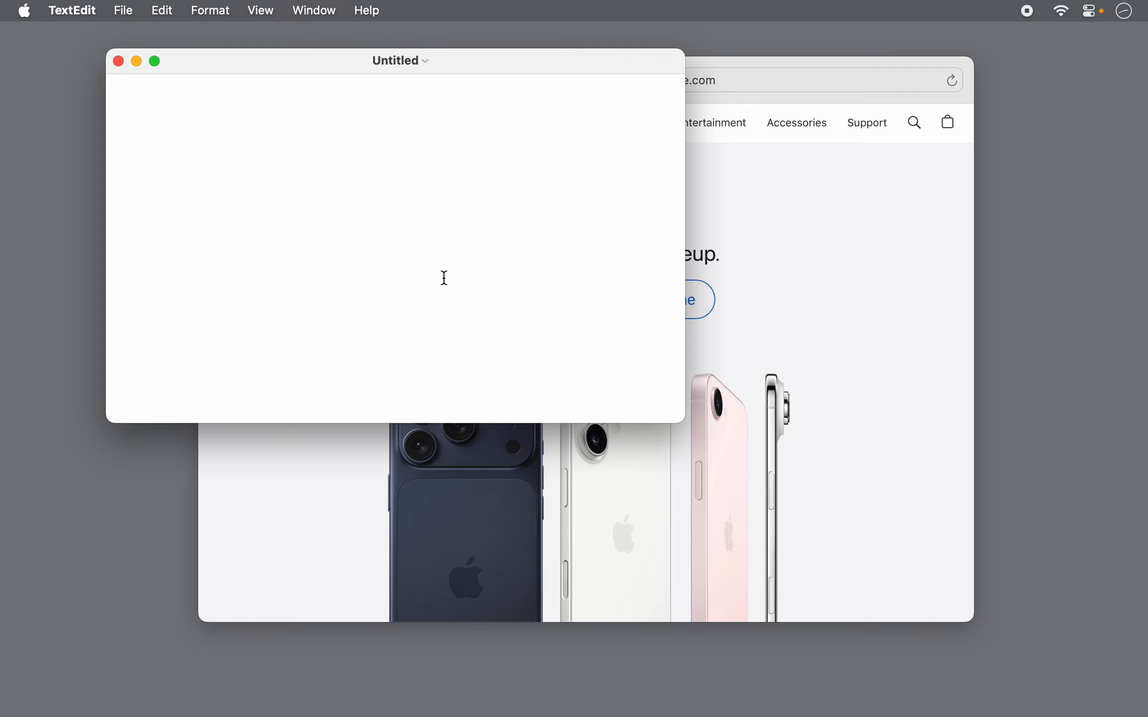
{"action": "left_click", "coordinate": [165, 10]}
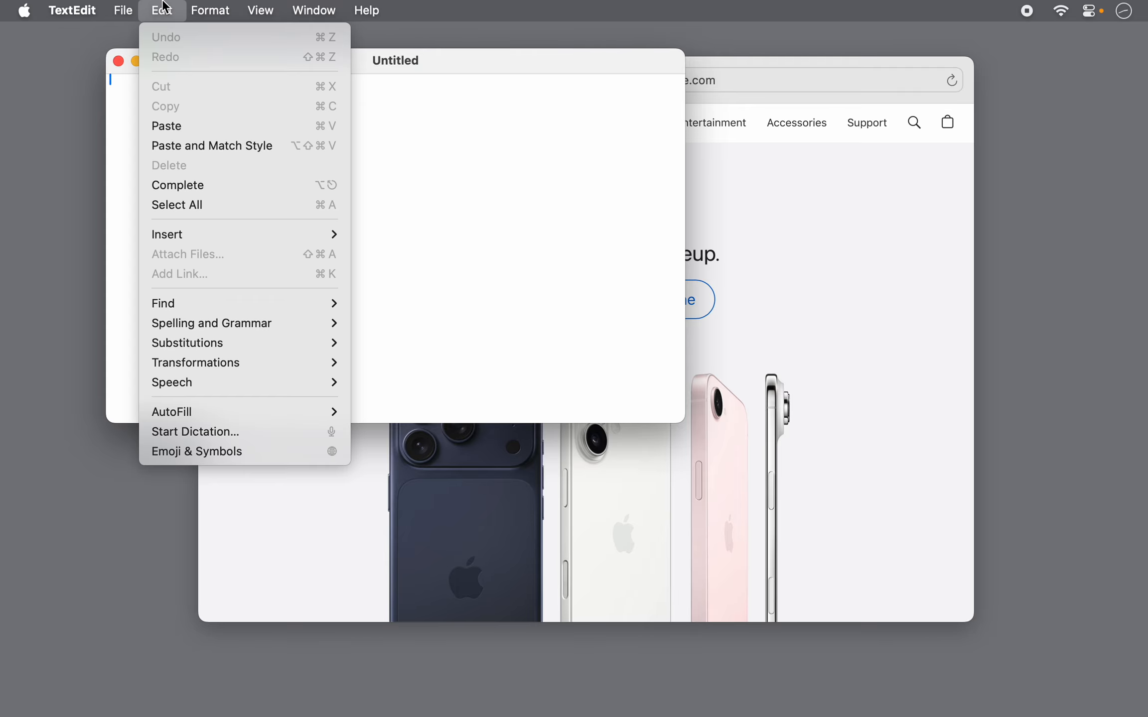
{"action": "left_click", "coordinate": [167, 126]}
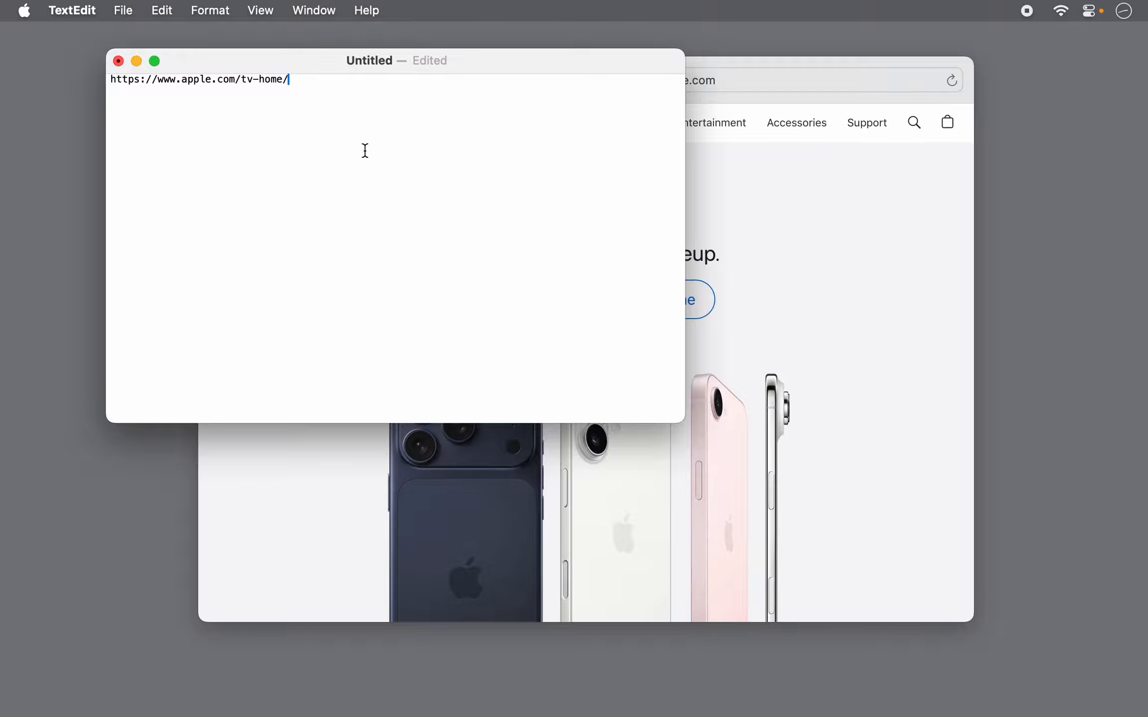
{"action": "key", "text": "super+q"}
{"action": "left_click", "coordinate": [243, 396]}
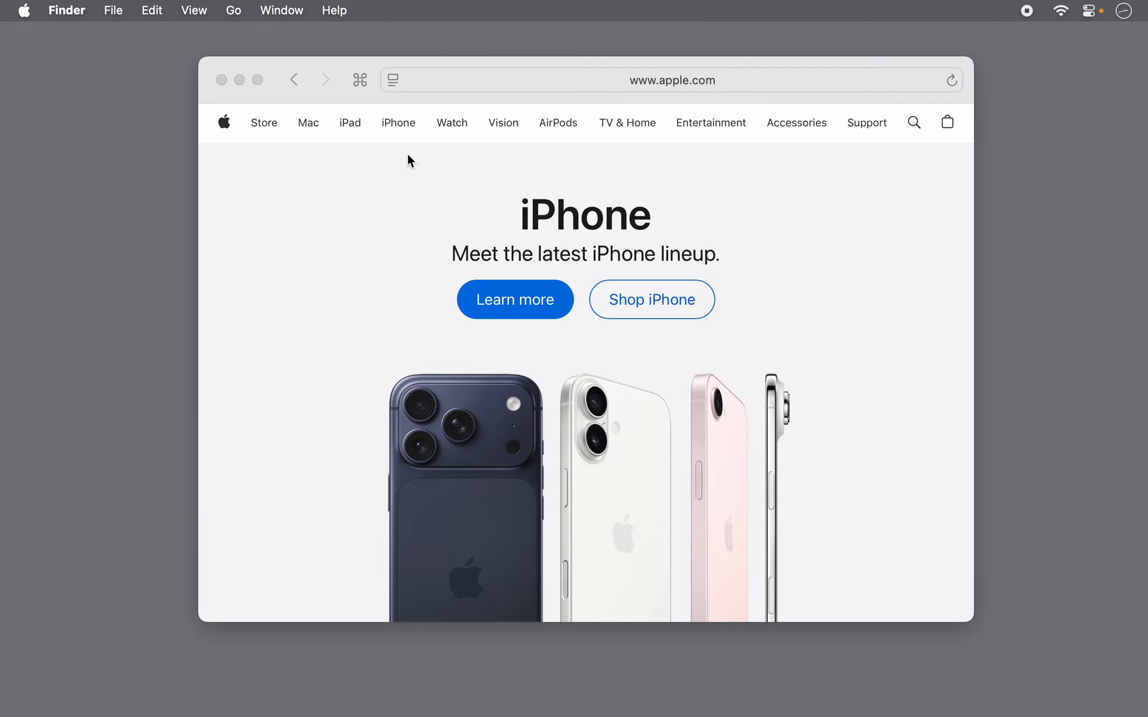
{"action": "left_click", "coordinate": [361, 80]}
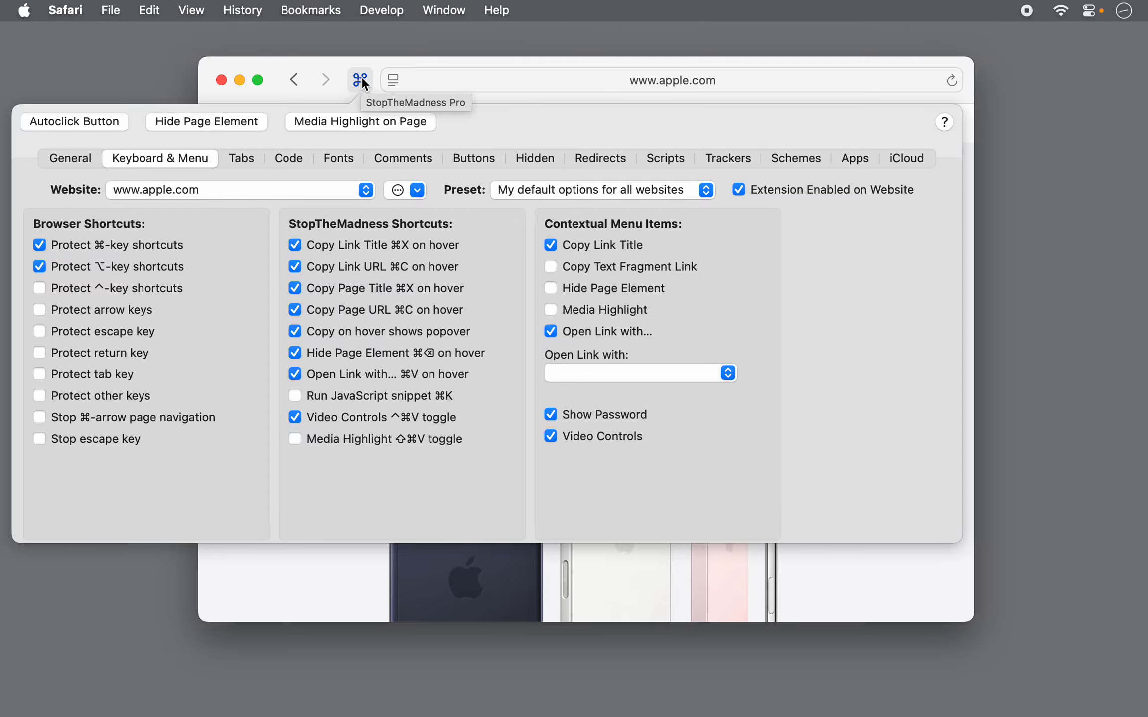
{"action": "left_click", "coordinate": [244, 158]}
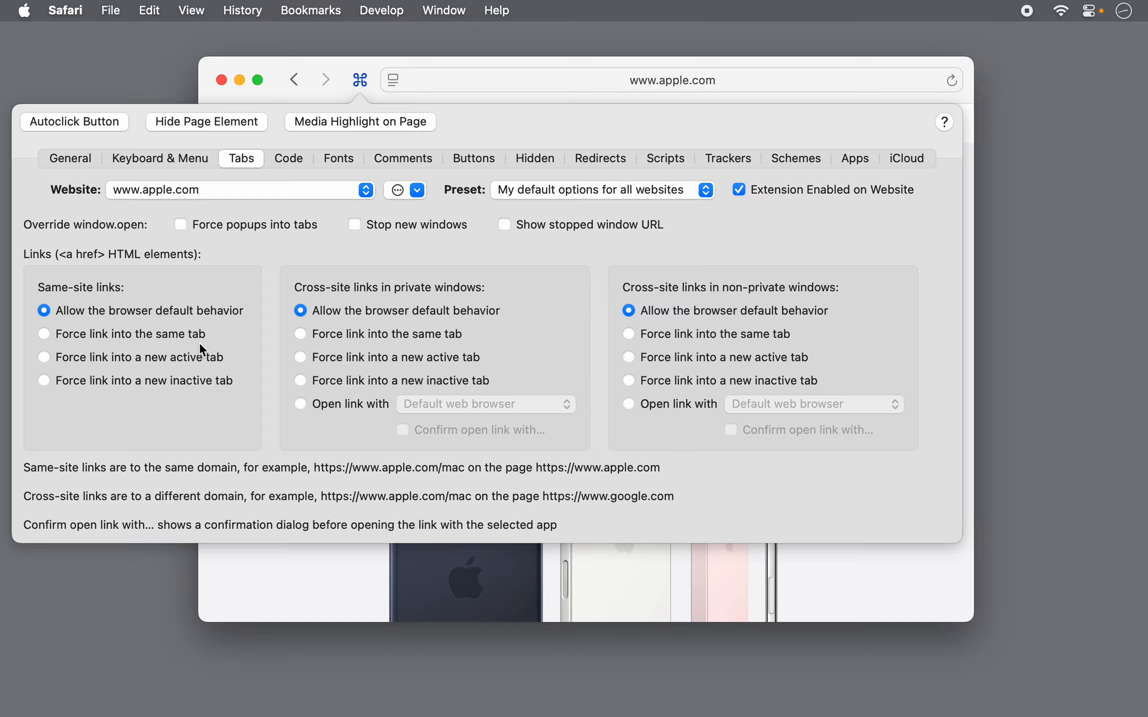
{"action": "left_click", "coordinate": [282, 161]}
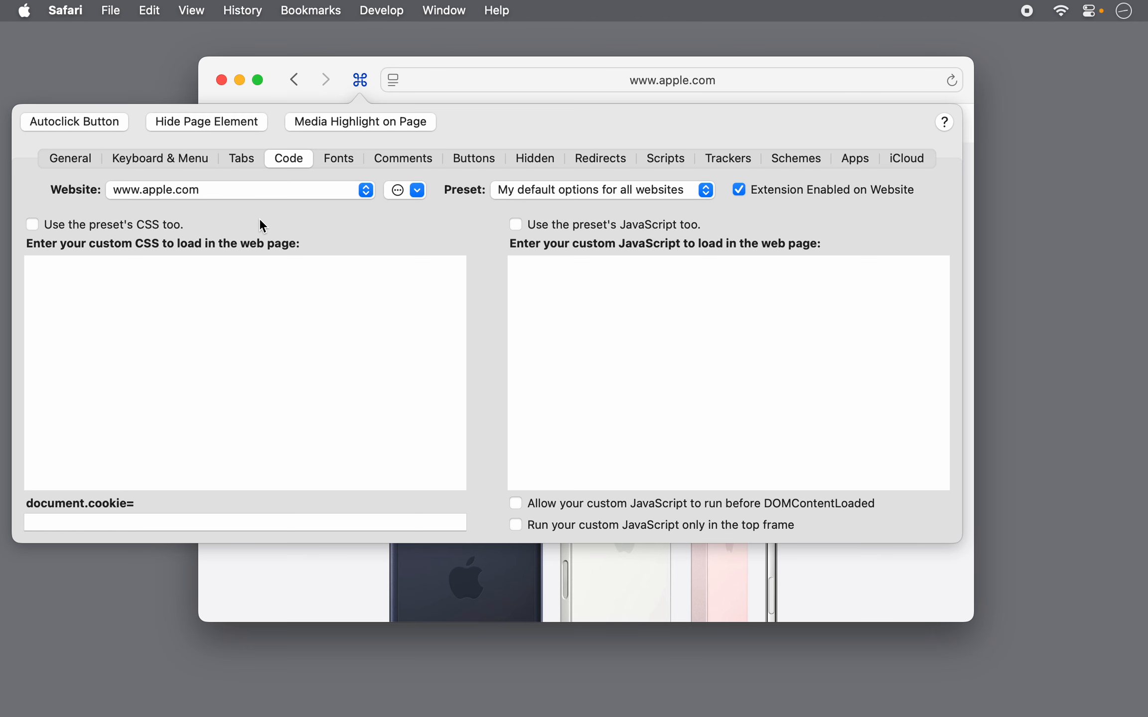
{"action": "left_click", "coordinate": [220, 287]}
{"action": "type", "text": "div { background-color: "}
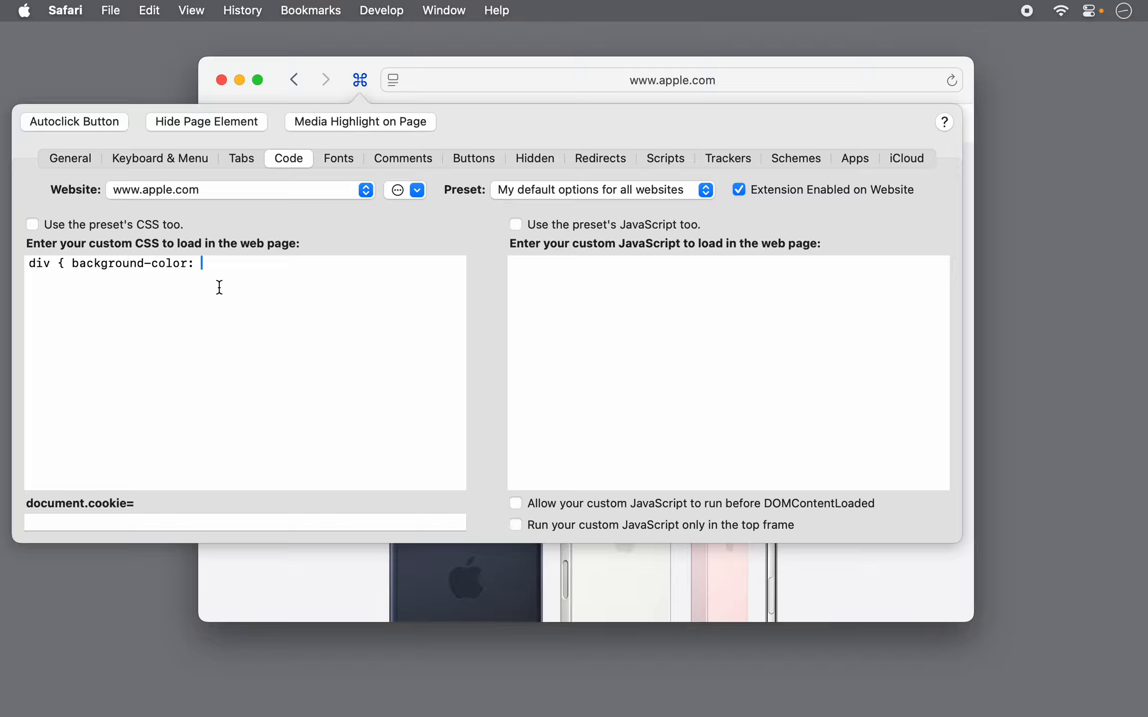
{"action": "type", "text": "orange !important;"}
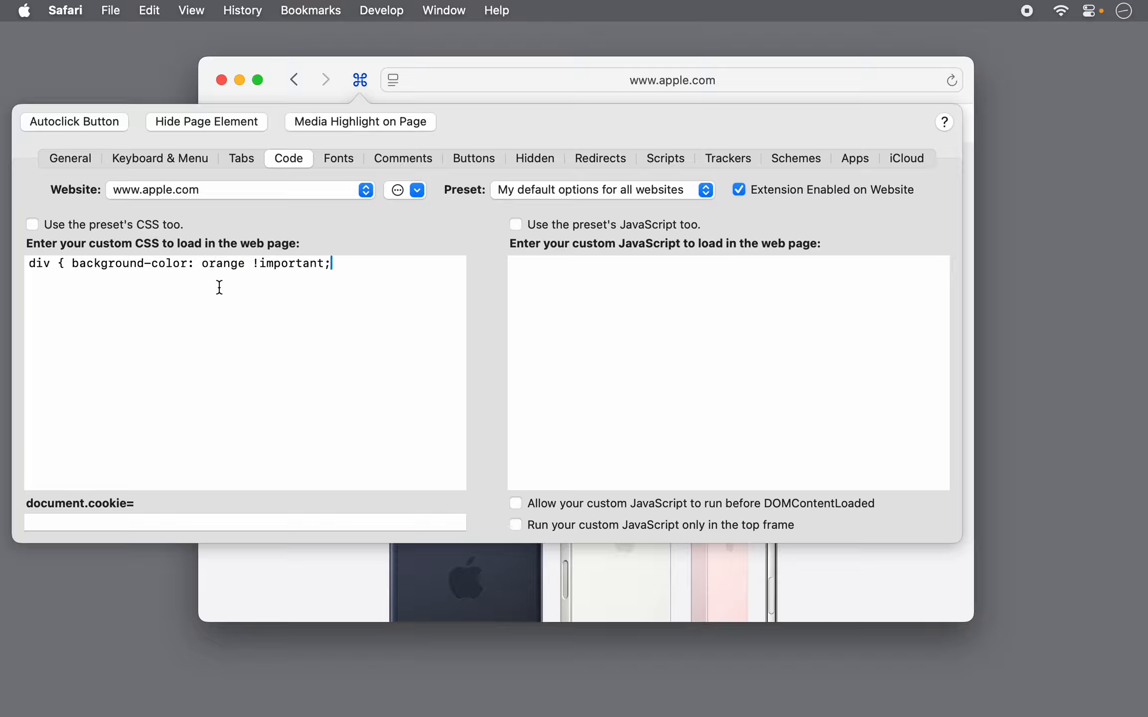
{"action": "type", "text": " }"}
{"action": "left_click", "coordinate": [358, 81]}
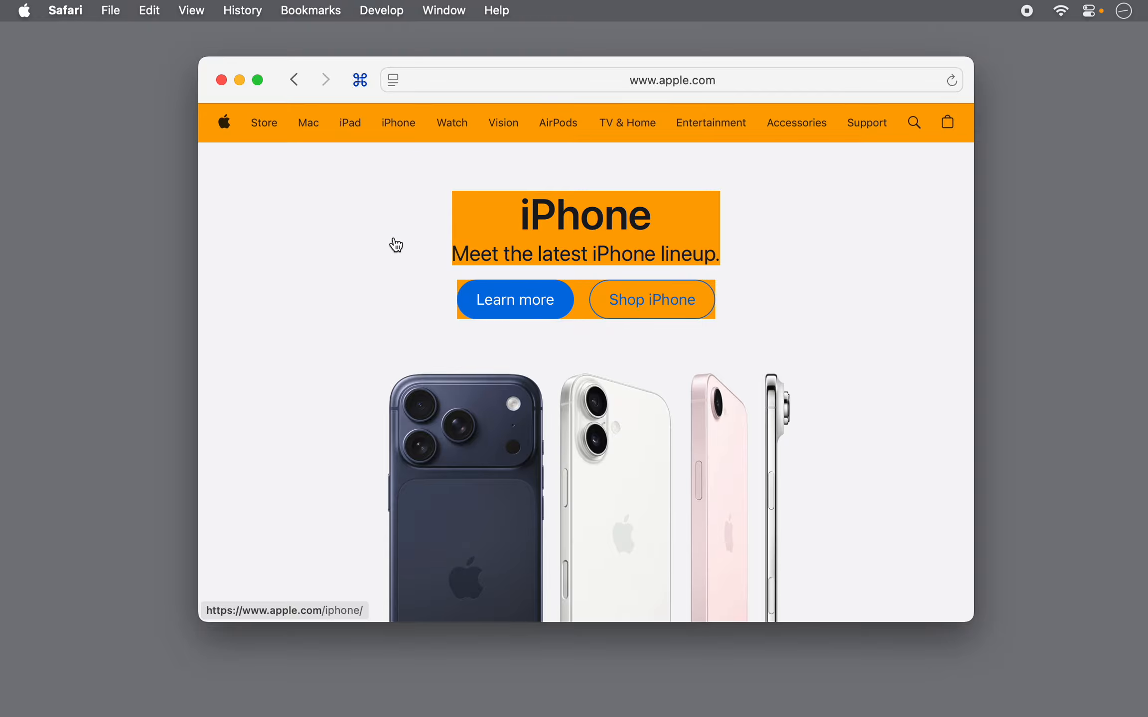
{"action": "left_click", "coordinate": [360, 80]}
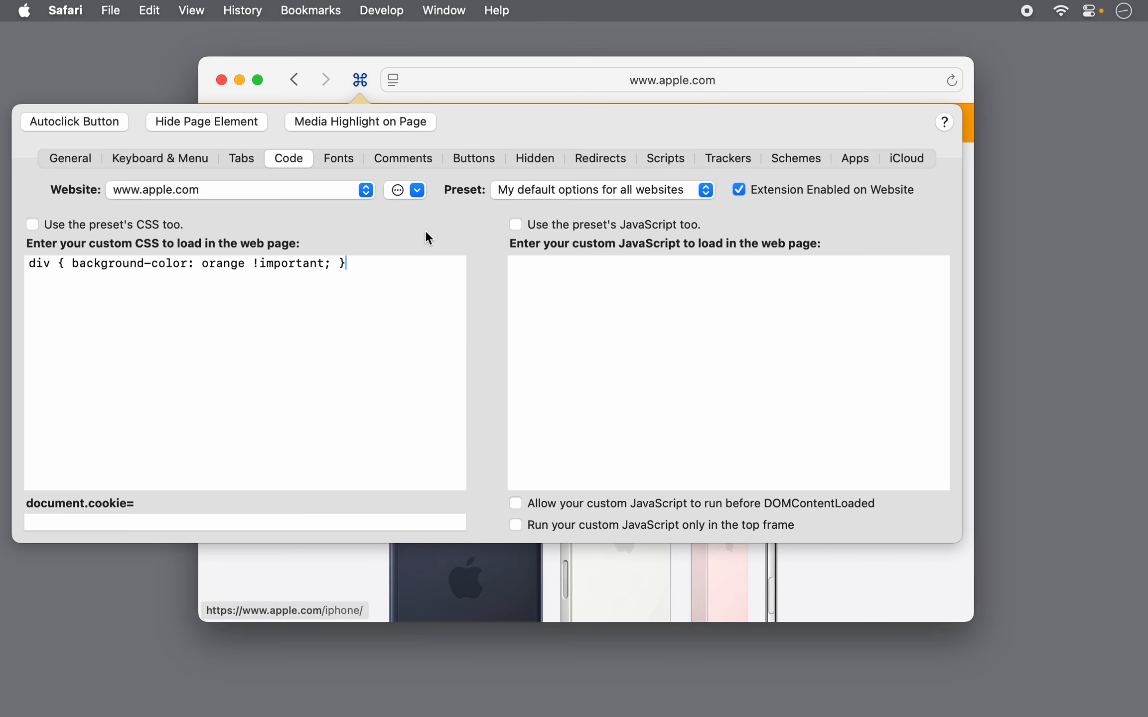
{"action": "left_click", "coordinate": [585, 280]}
{"action": "type", "text": "window.alert(\"hi\");"}
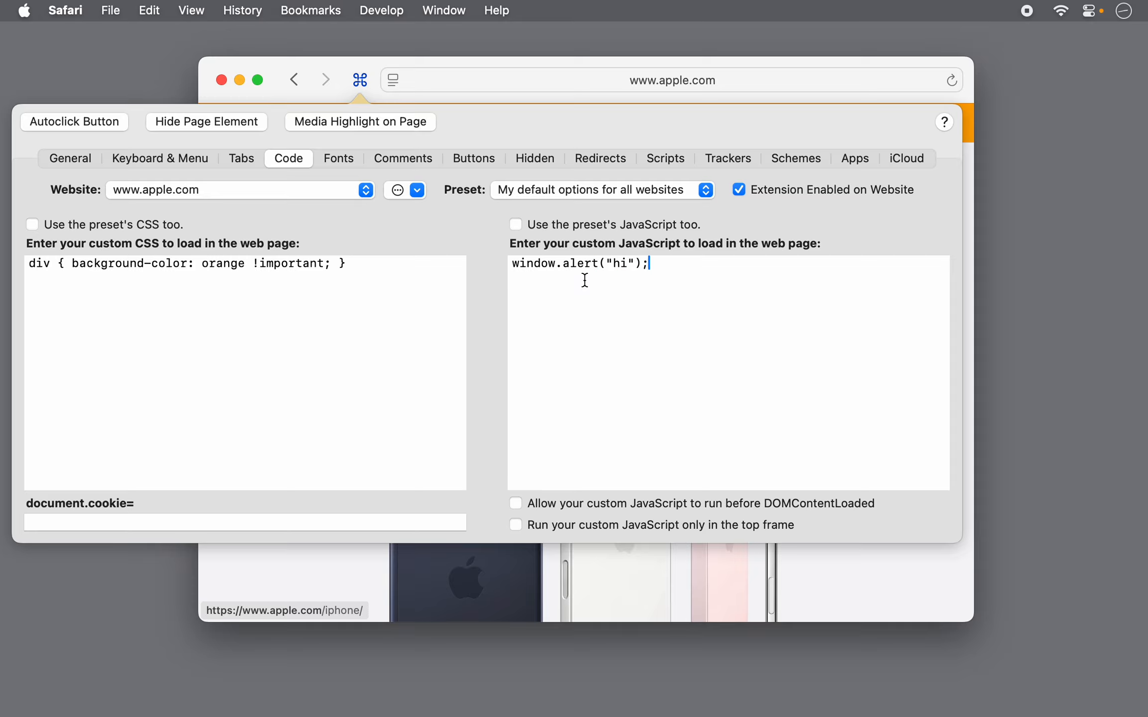
{"action": "left_click", "coordinate": [516, 524]}
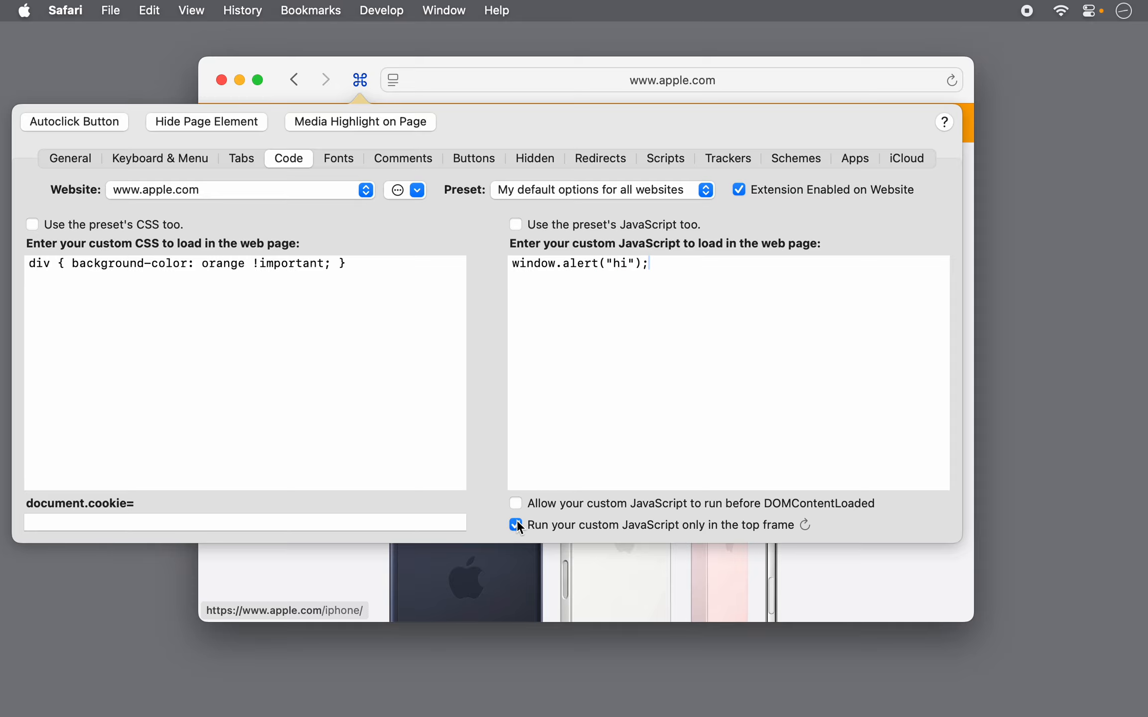
{"action": "left_click", "coordinate": [359, 81]}
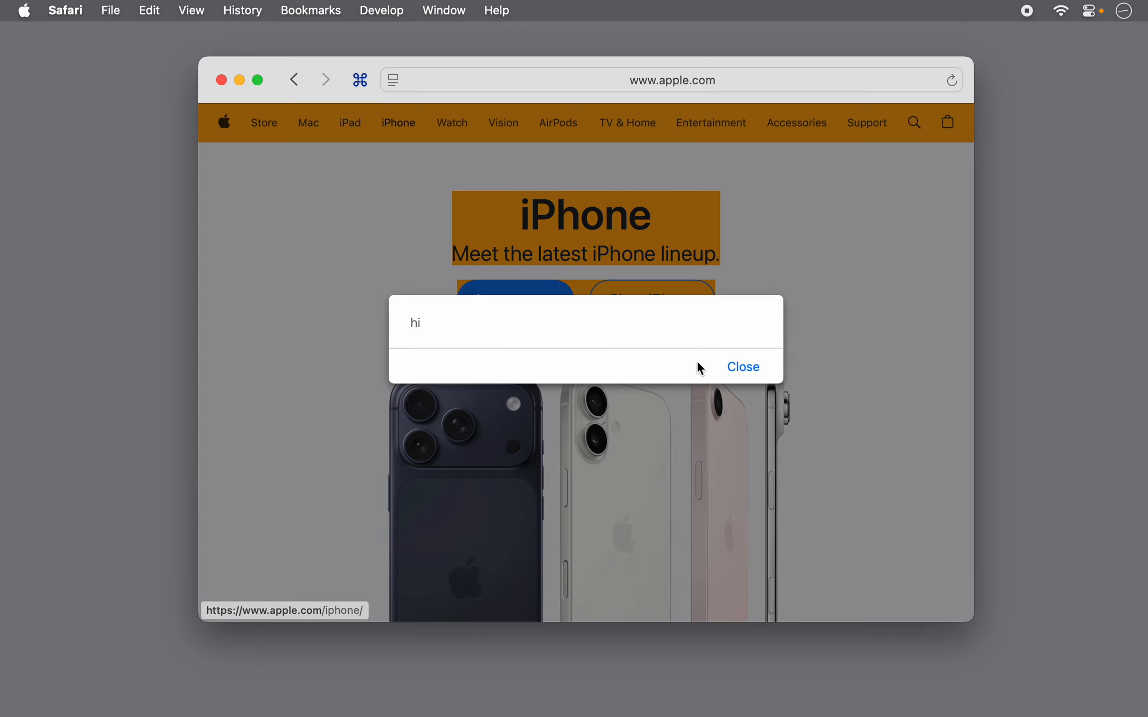
{"action": "left_click", "coordinate": [738, 372]}
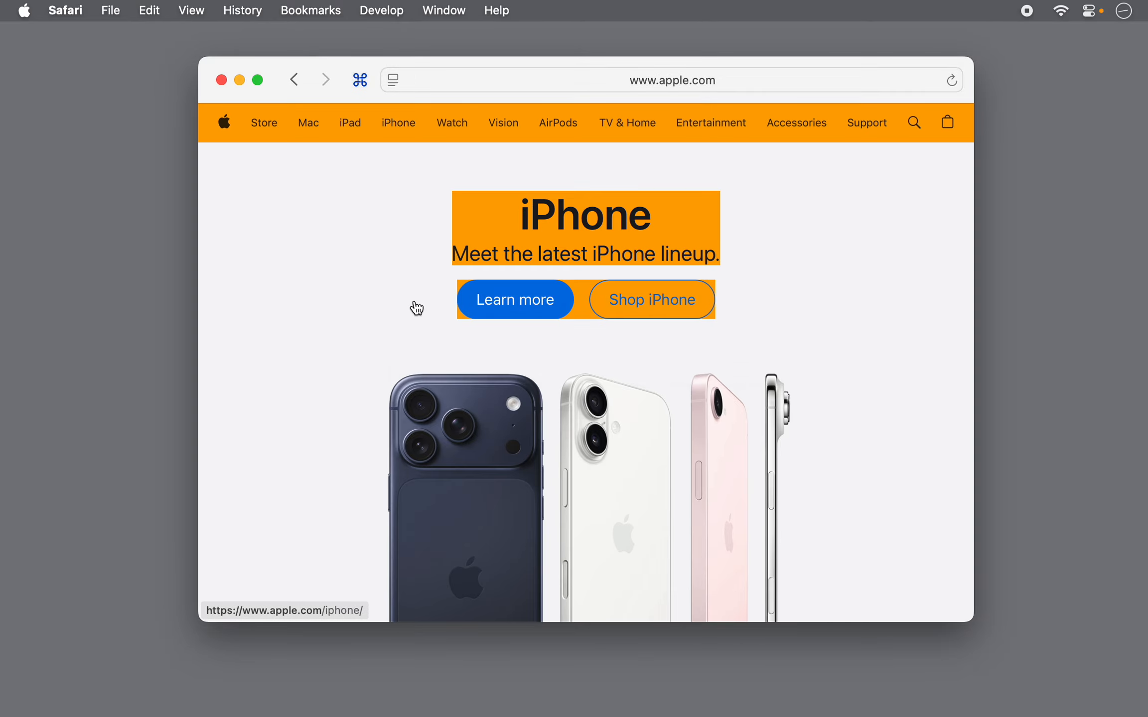
{"action": "left_click", "coordinate": [360, 79]}
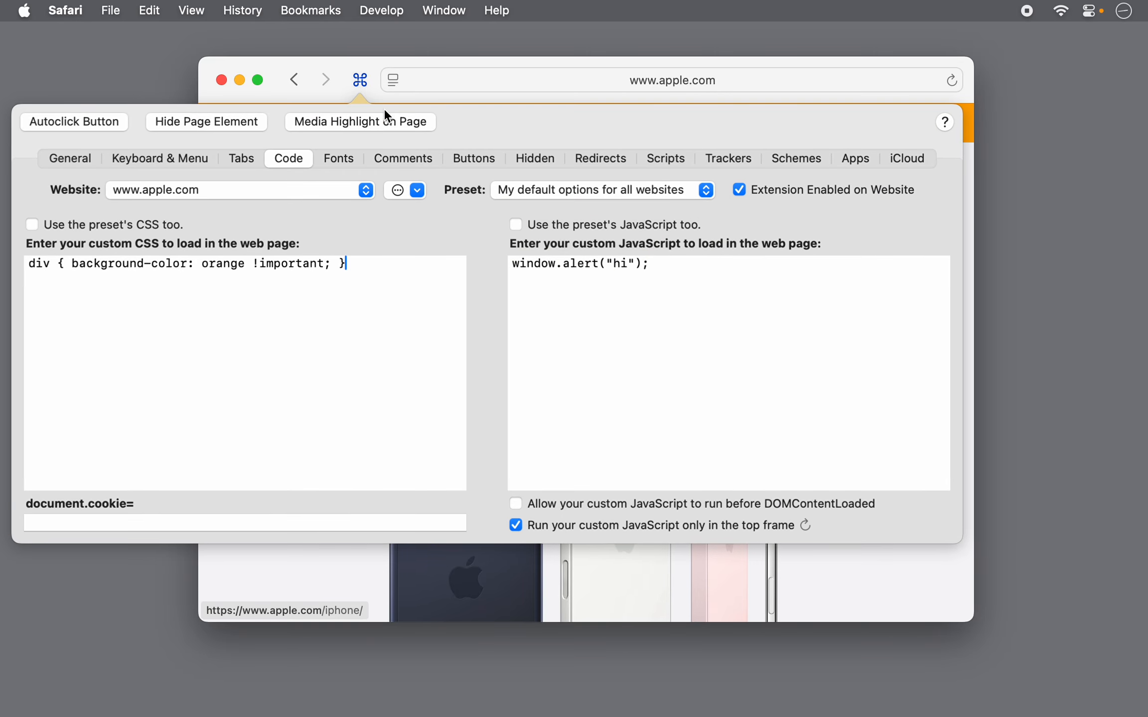
{"action": "double_click", "coordinate": [586, 264]}
{"action": "key", "text": "super+a"}
{"action": "key", "text": "BackSpace"}
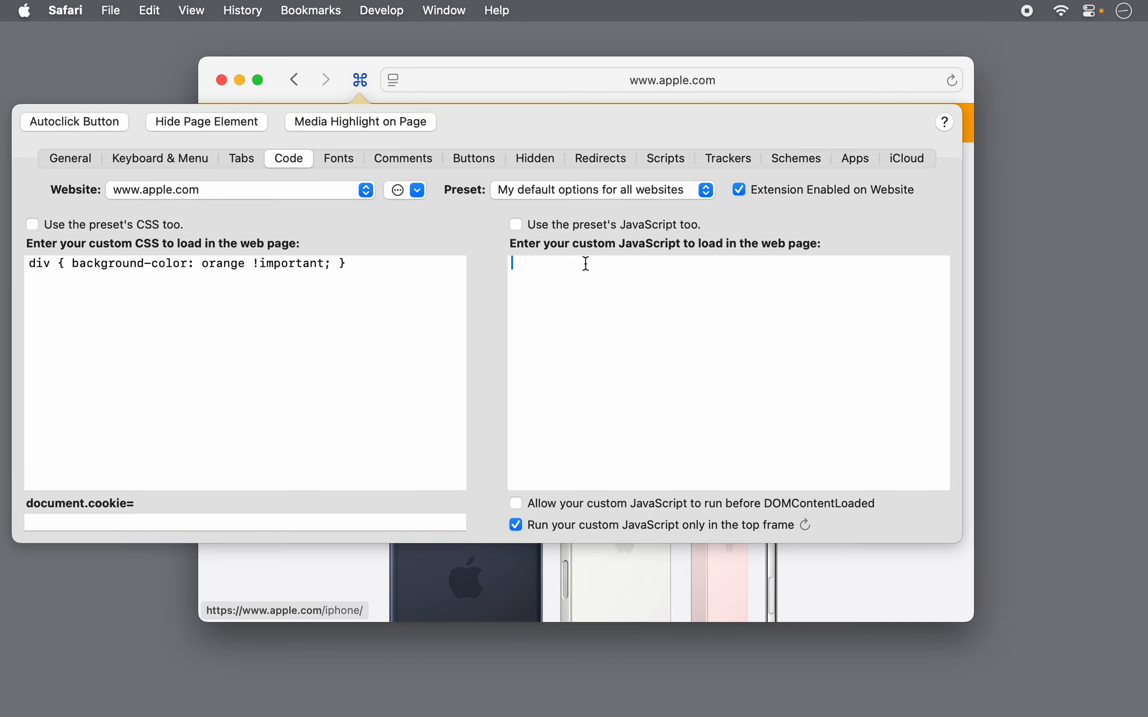
{"action": "left_click", "coordinate": [401, 339]}
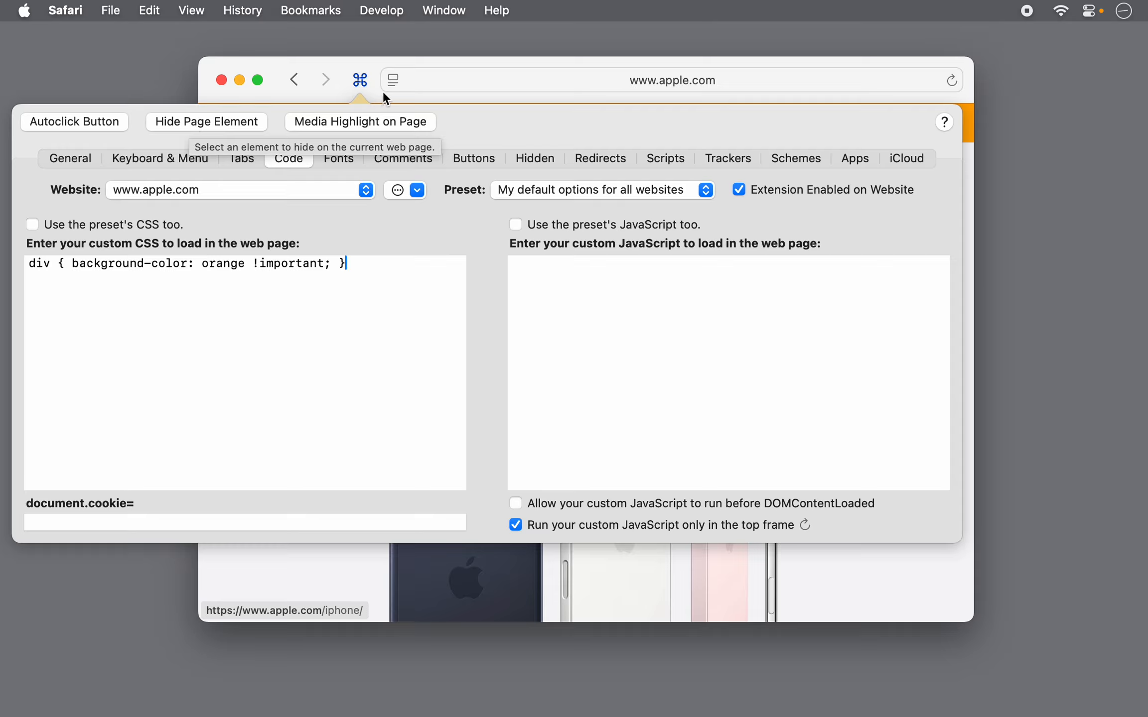
{"action": "left_click", "coordinate": [359, 79]}
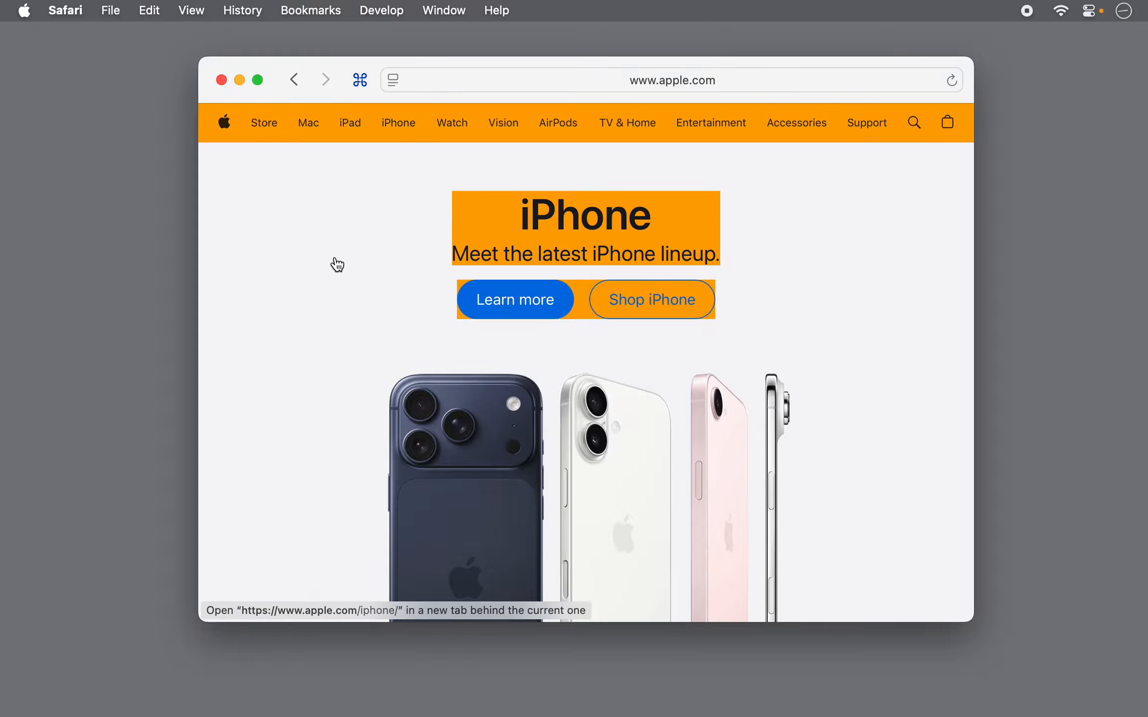
Go to espn.com and select the banner ad above the World Cup story as the page element to hide
{"action": "key", "text": "super+l"}
{"action": "type", "text": "espn"}
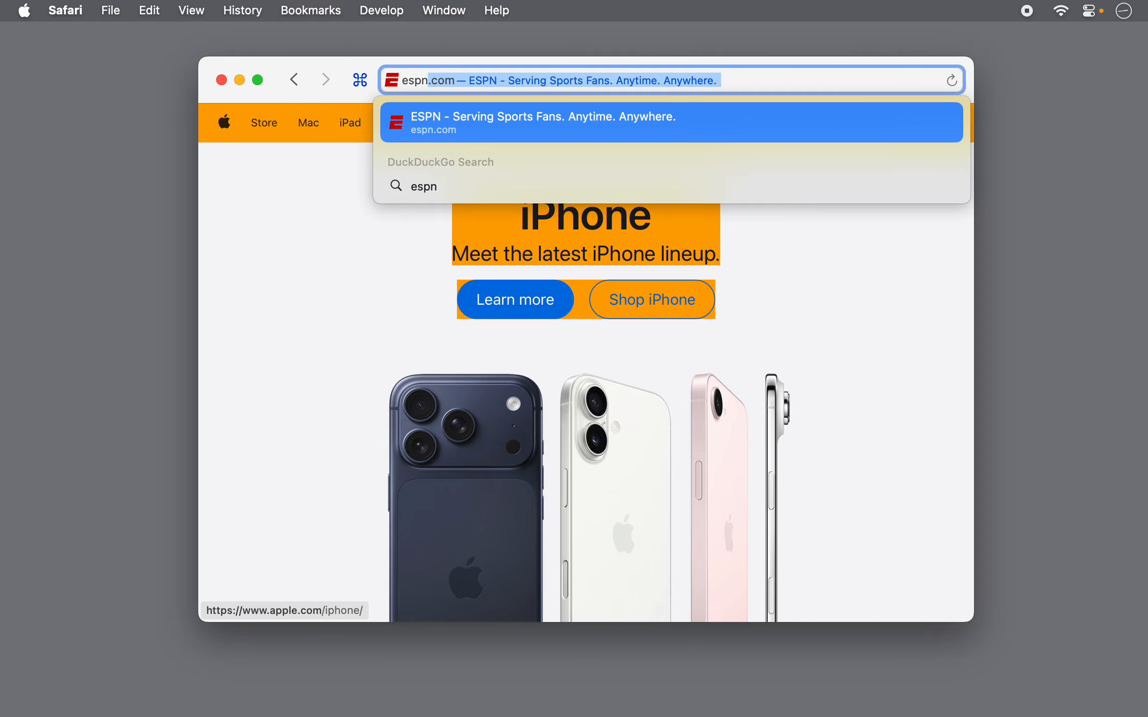
{"action": "key", "text": "Return"}
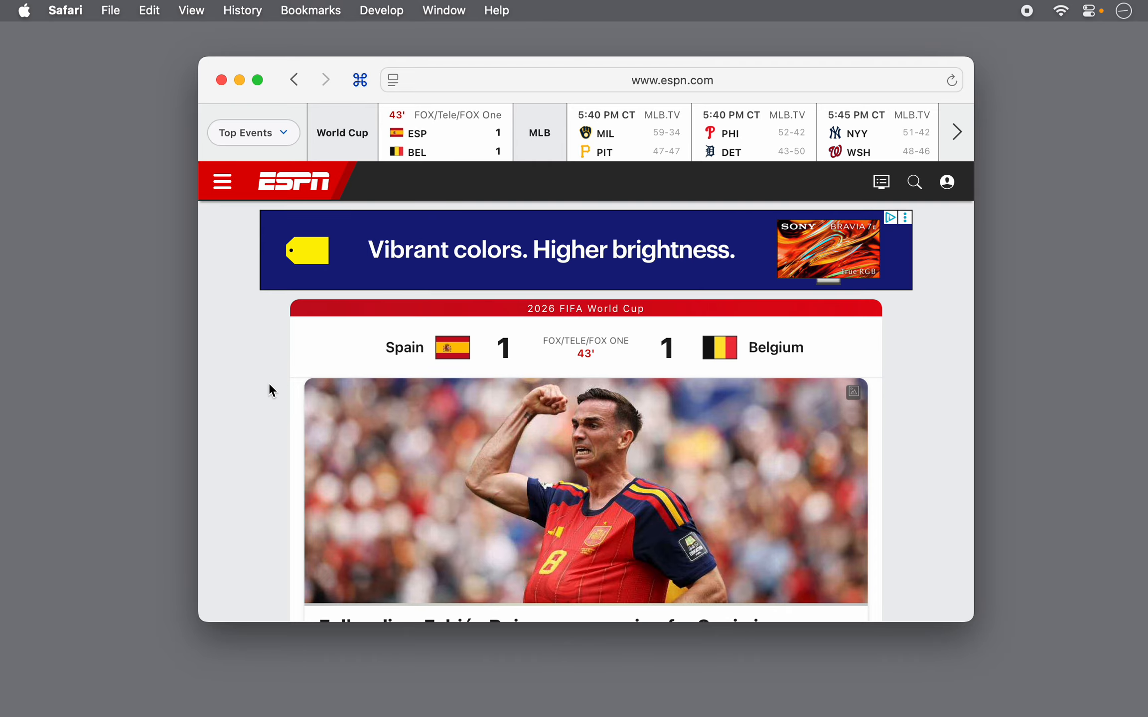
{"action": "left_click", "coordinate": [361, 85]}
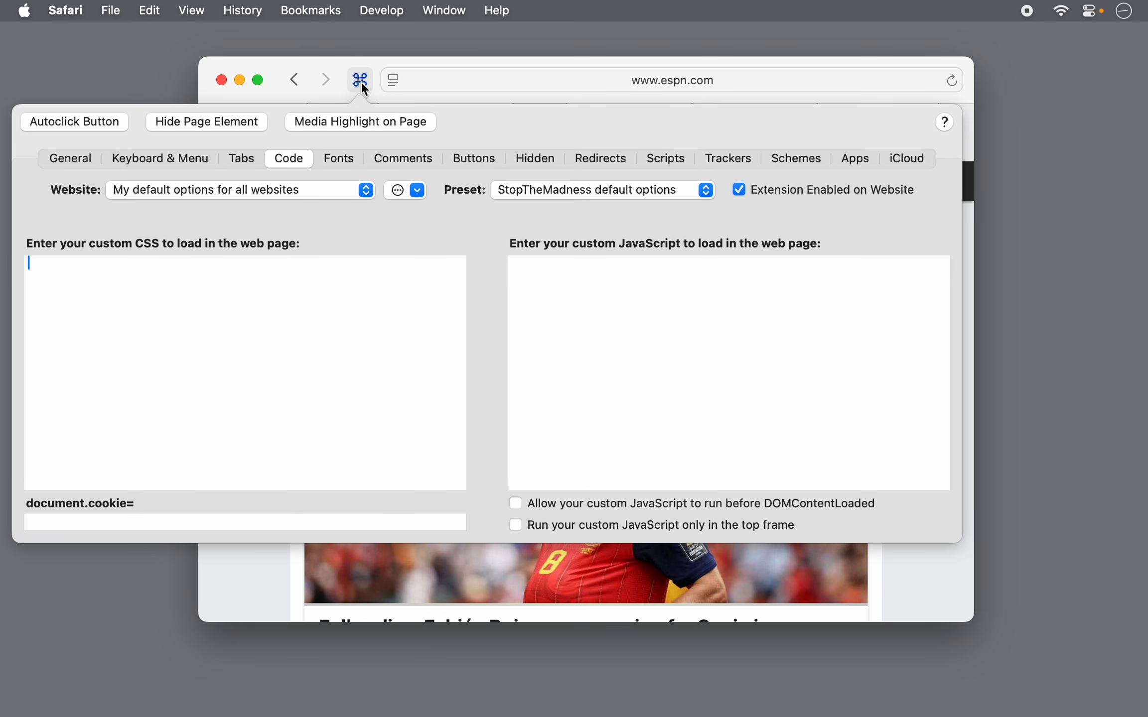
{"action": "left_click", "coordinate": [205, 123]}
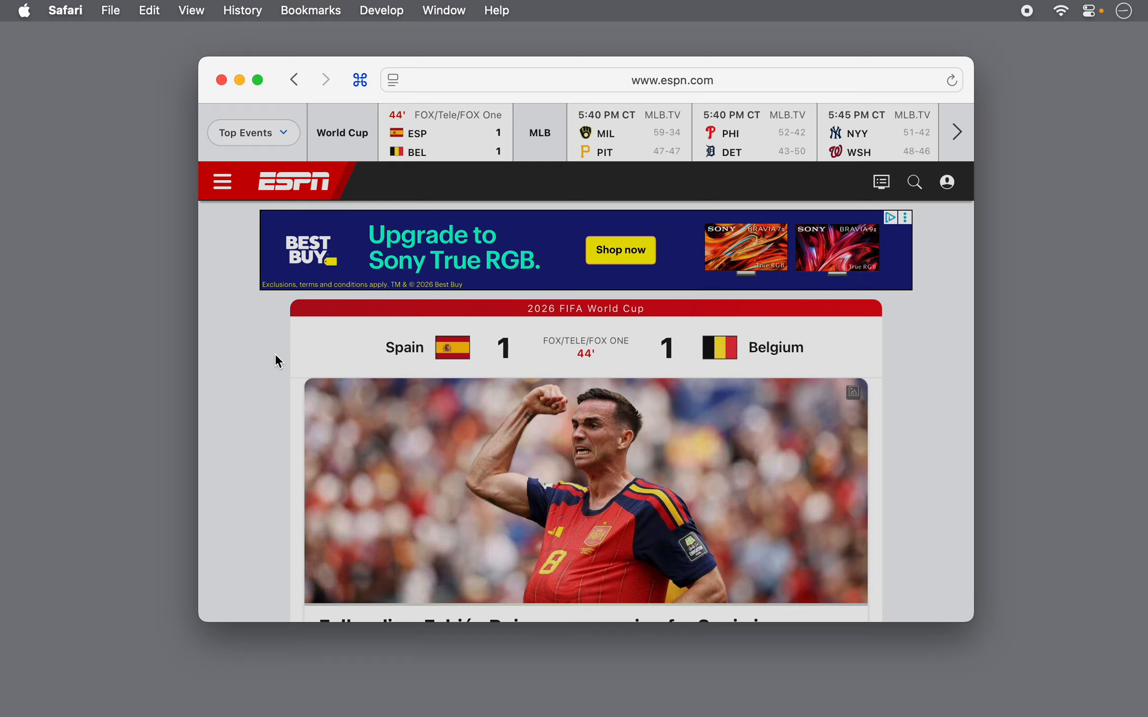
{"action": "left_click", "coordinate": [528, 239]}
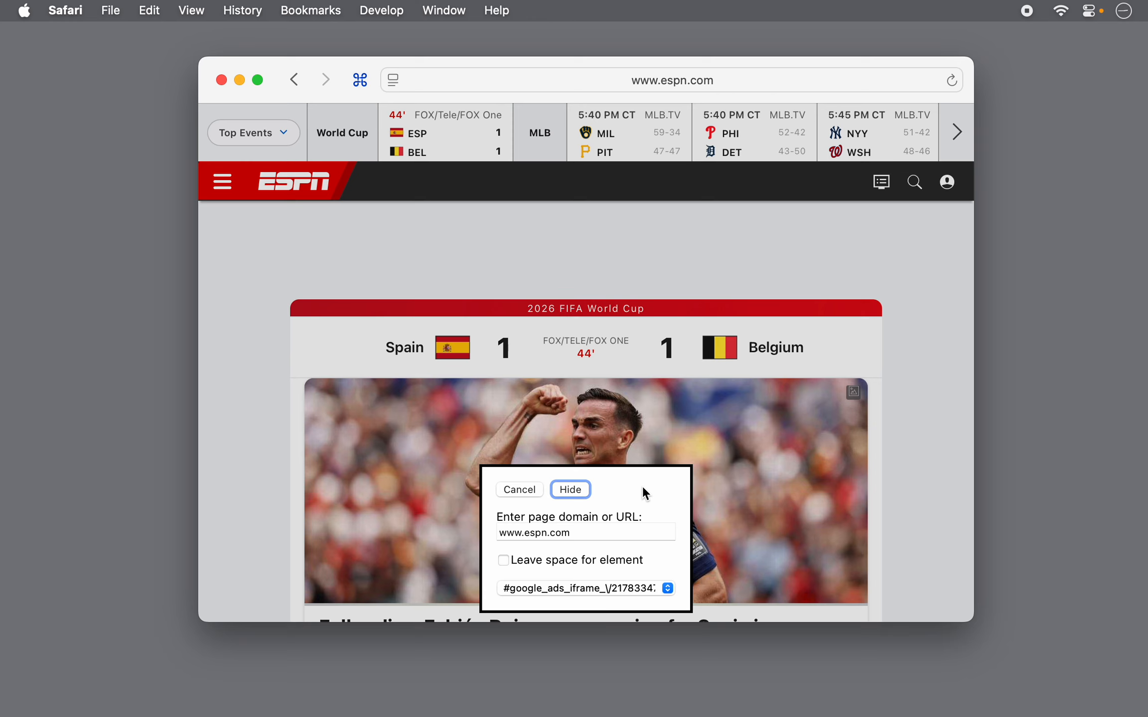
Preview hiding with the #pane-main and .ad-banner-wrapper selectors, and return to the google_ads_iframe selector ending in index_2
{"action": "left_click", "coordinate": [588, 591]}
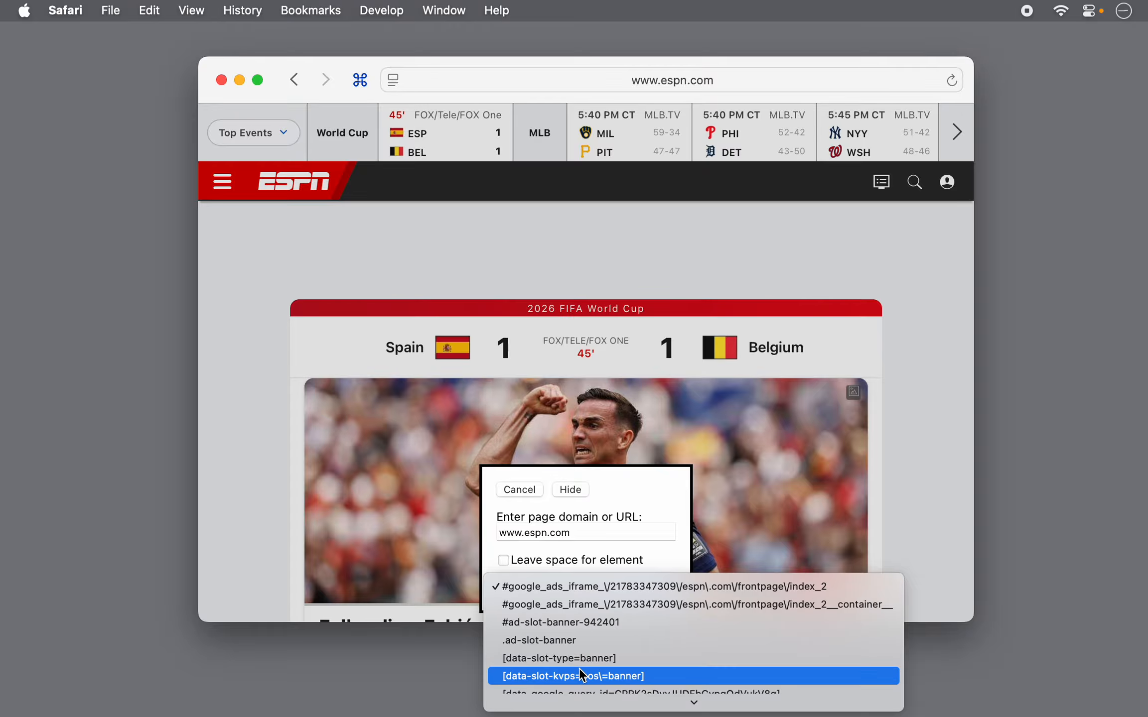
{"action": "mouse_move", "coordinate": [578, 705]}
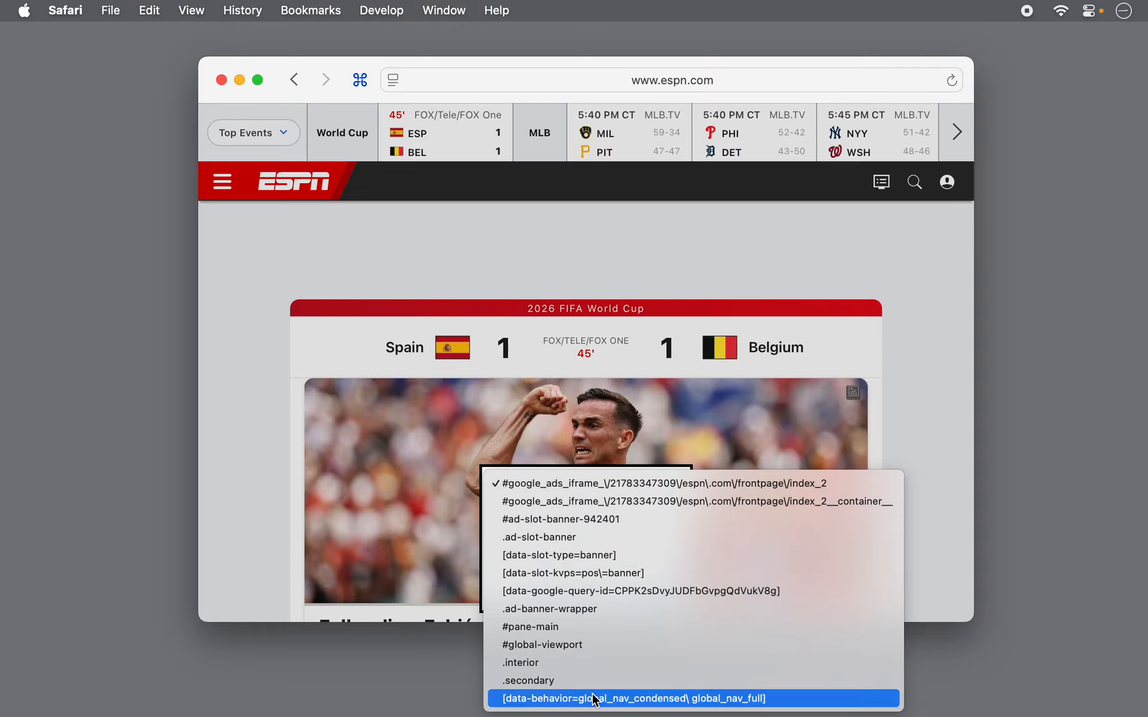
{"action": "left_click", "coordinate": [603, 628]}
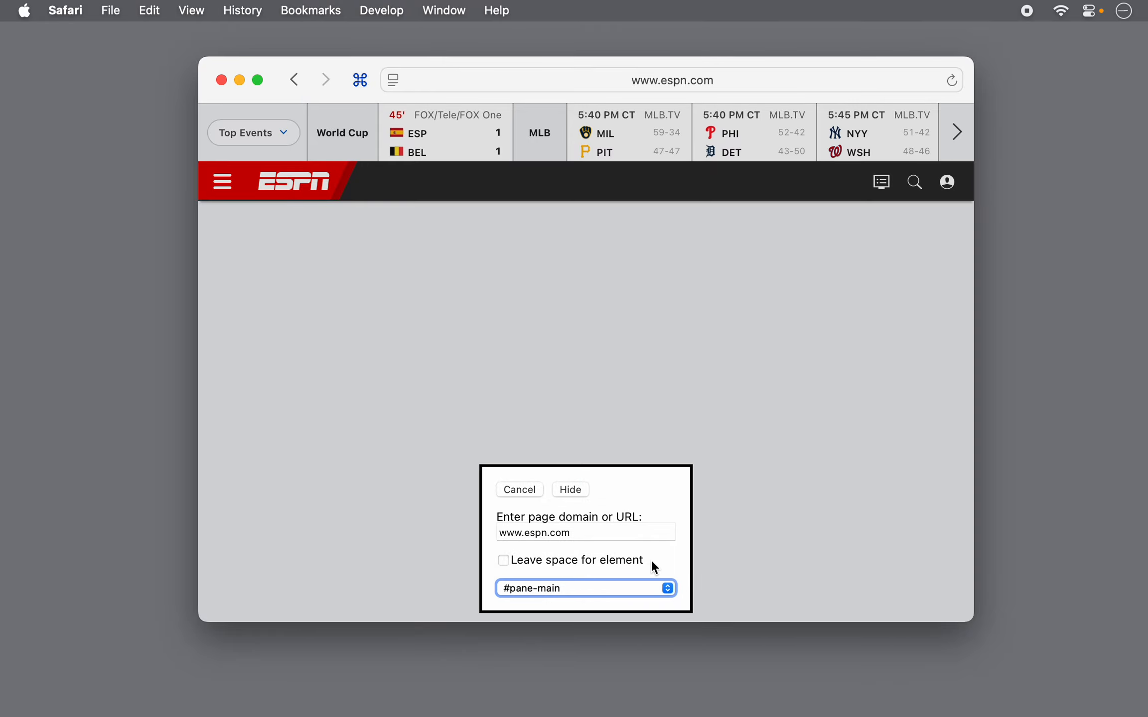
{"action": "left_click", "coordinate": [626, 587]}
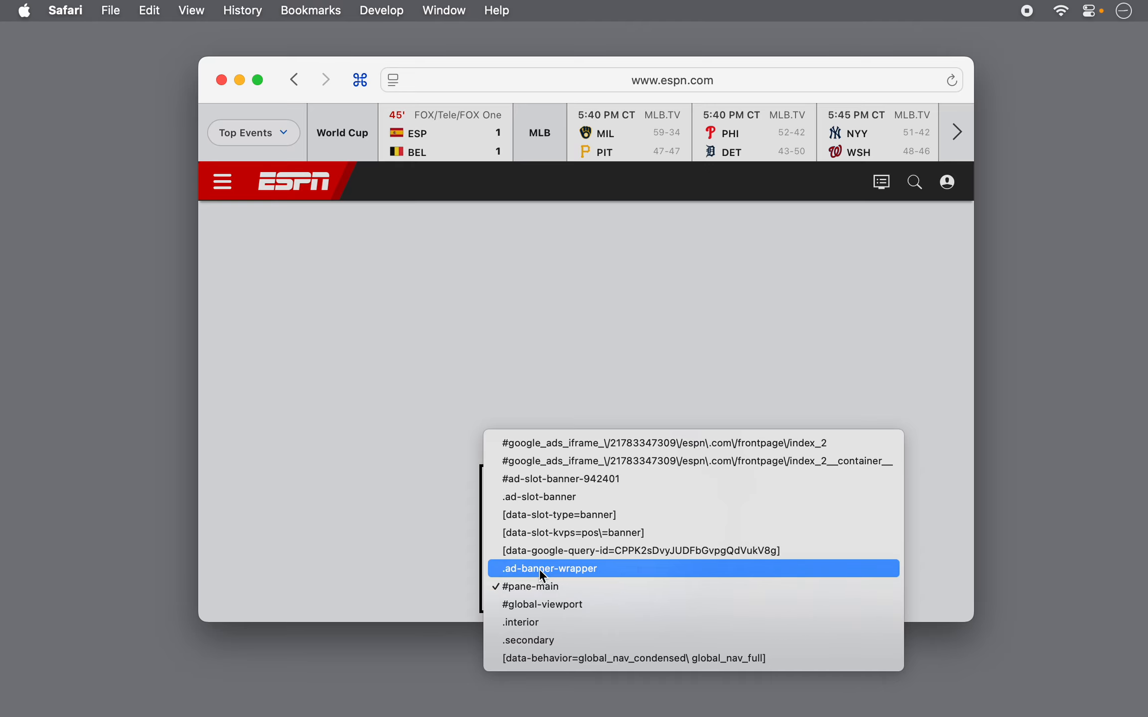
{"action": "left_click", "coordinate": [581, 568]}
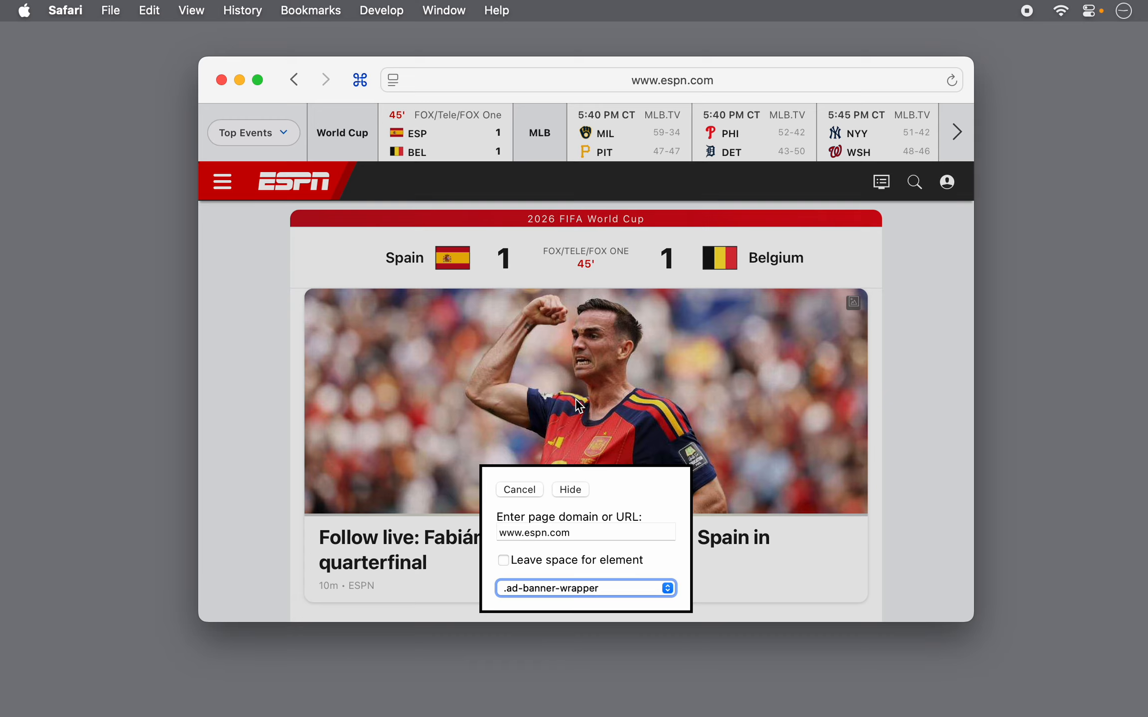
{"action": "left_click", "coordinate": [581, 588]}
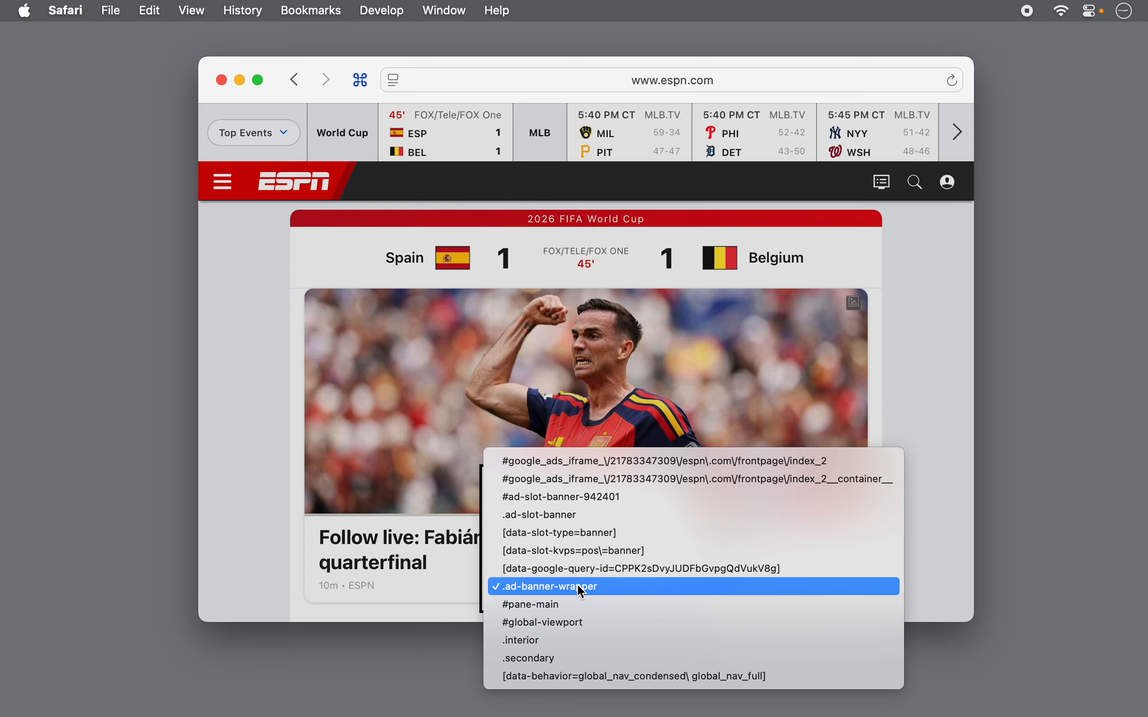
{"action": "left_click", "coordinate": [580, 463]}
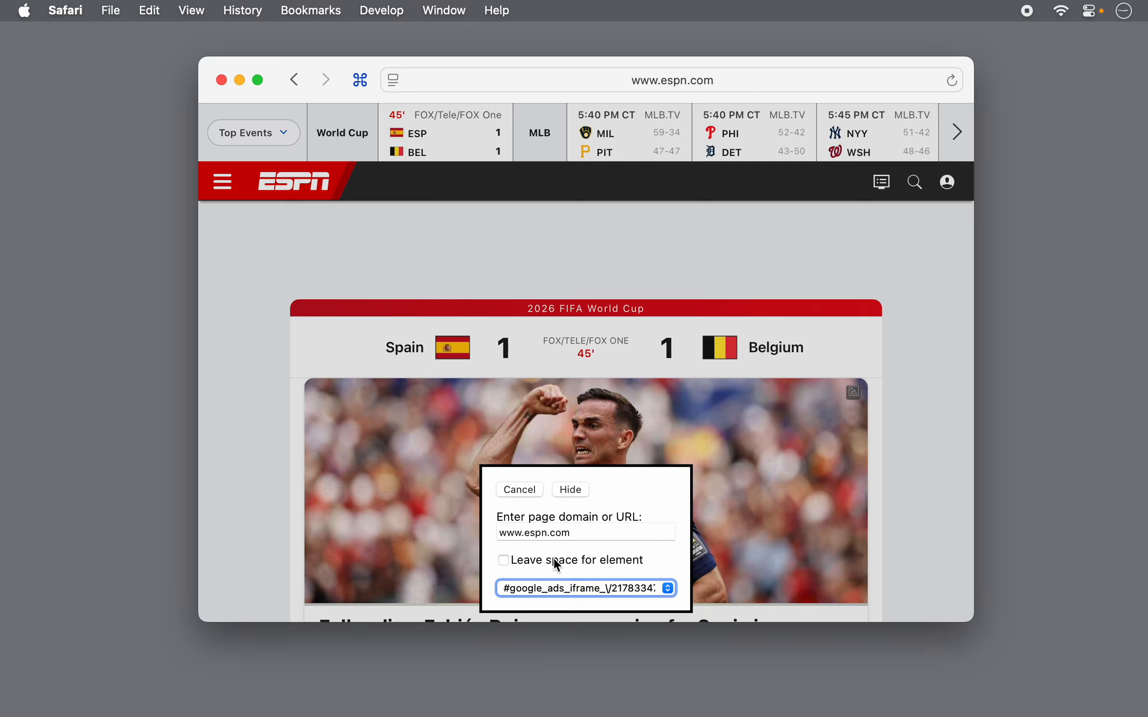
{"action": "left_click", "coordinate": [553, 588]}
{"action": "mouse_move", "coordinate": [560, 700]}
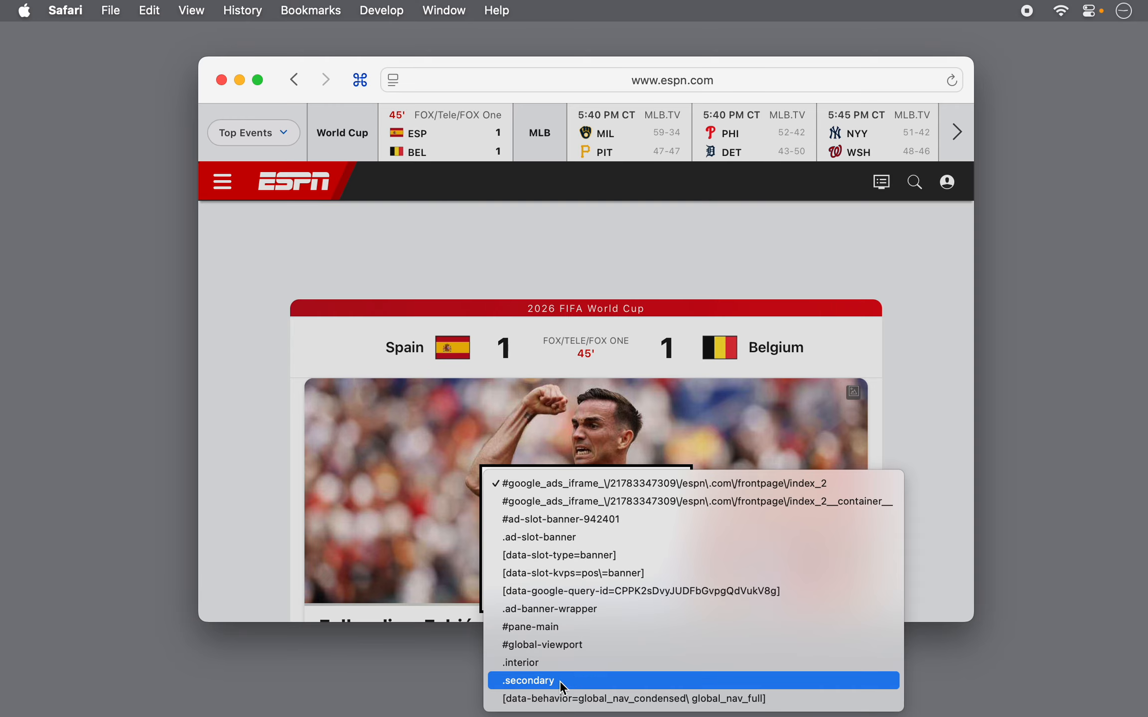
{"action": "left_click", "coordinate": [571, 610]}
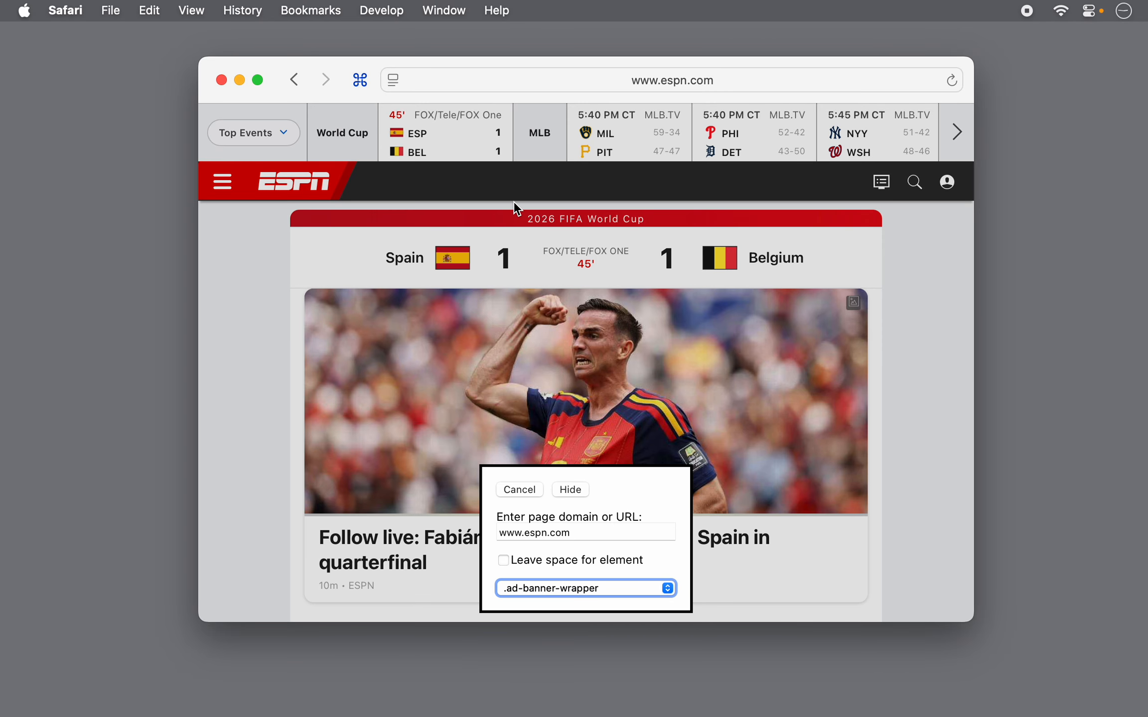
{"action": "left_click", "coordinate": [571, 491]}
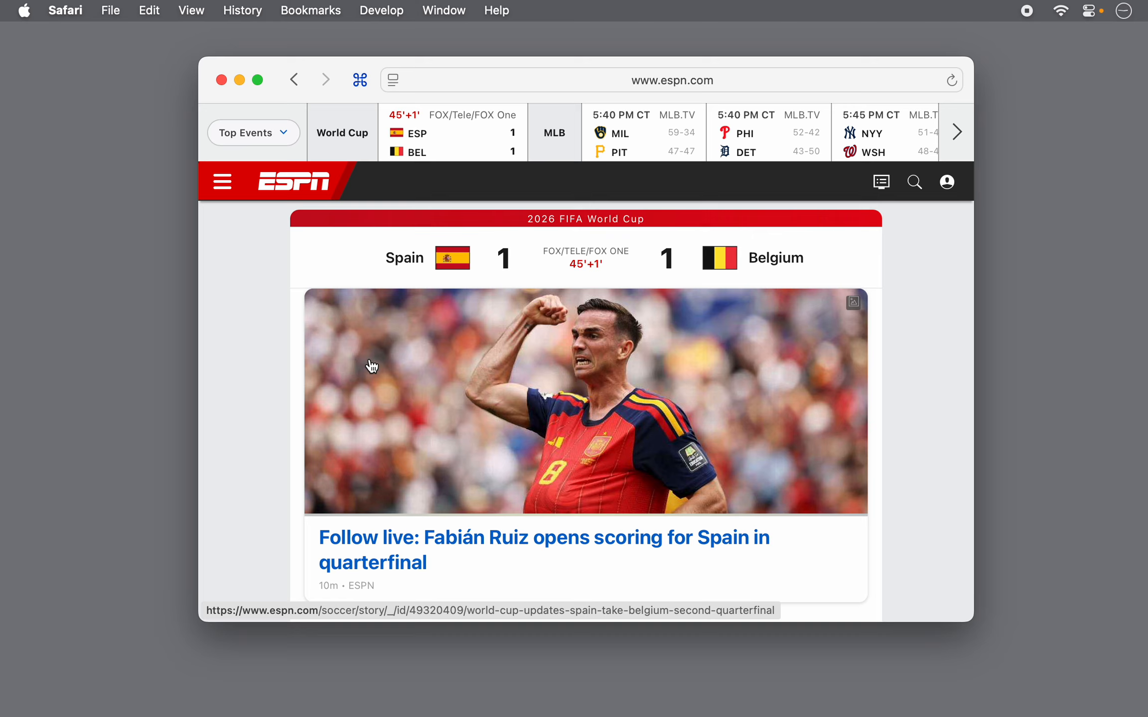
Examine the extension's list of hidden page elements and its URL redirect settings
{"action": "left_click", "coordinate": [360, 82]}
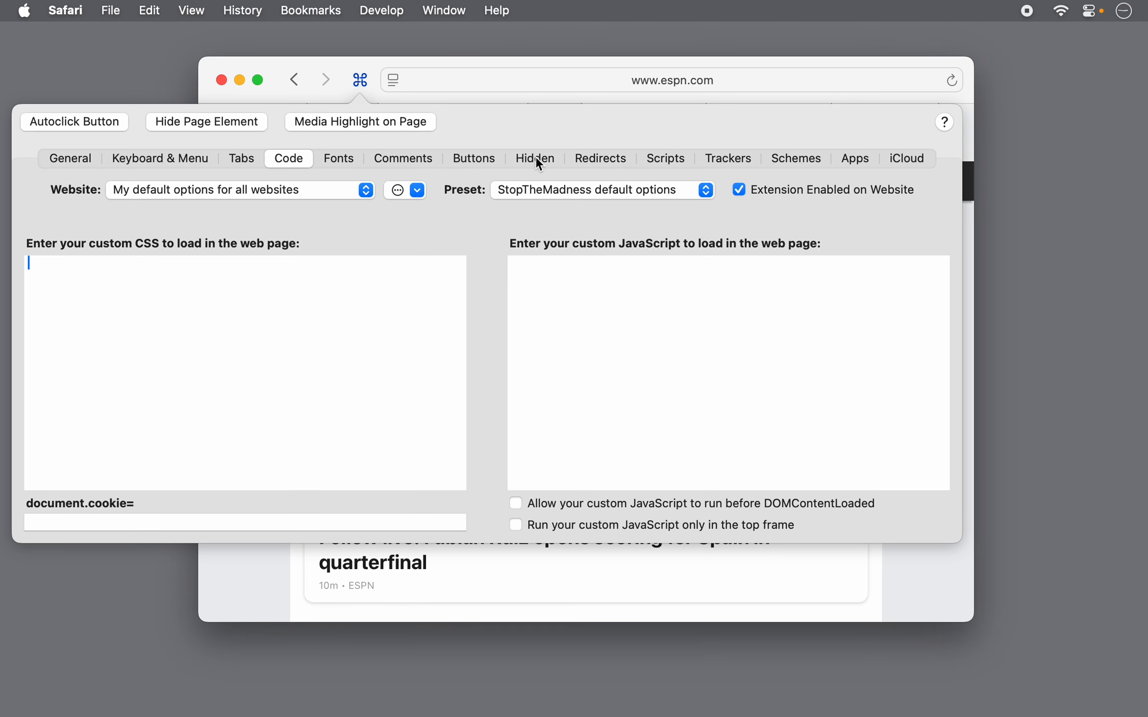
{"action": "left_click", "coordinate": [537, 159]}
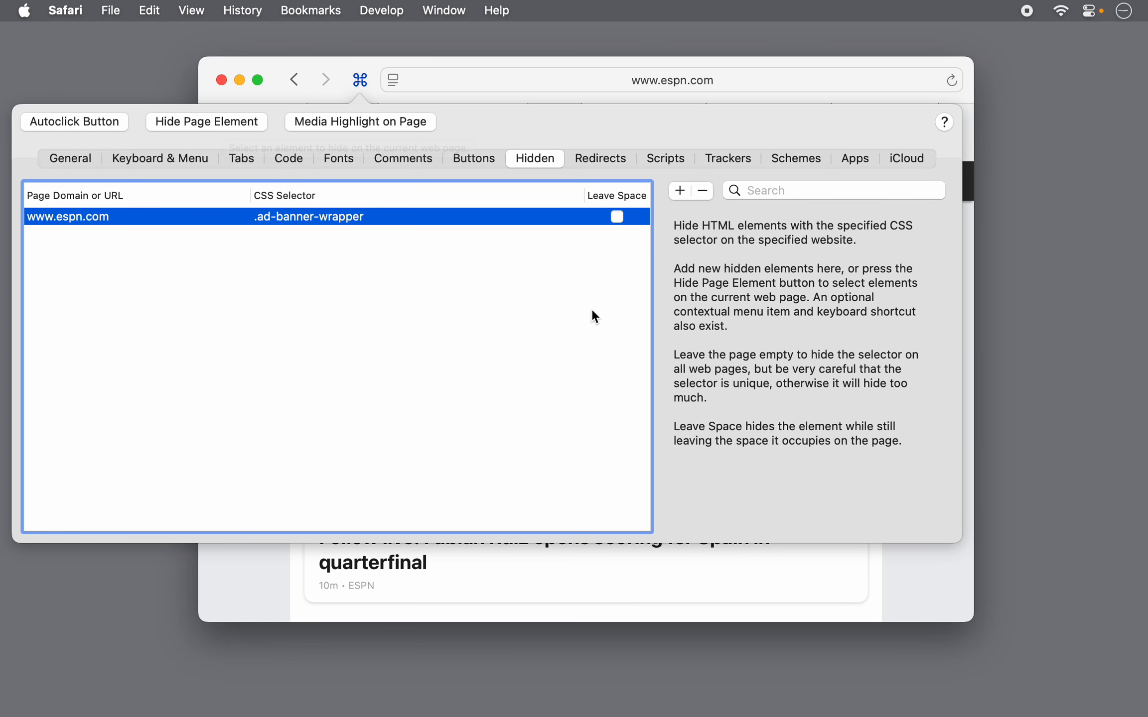
{"action": "left_click", "coordinate": [606, 162]}
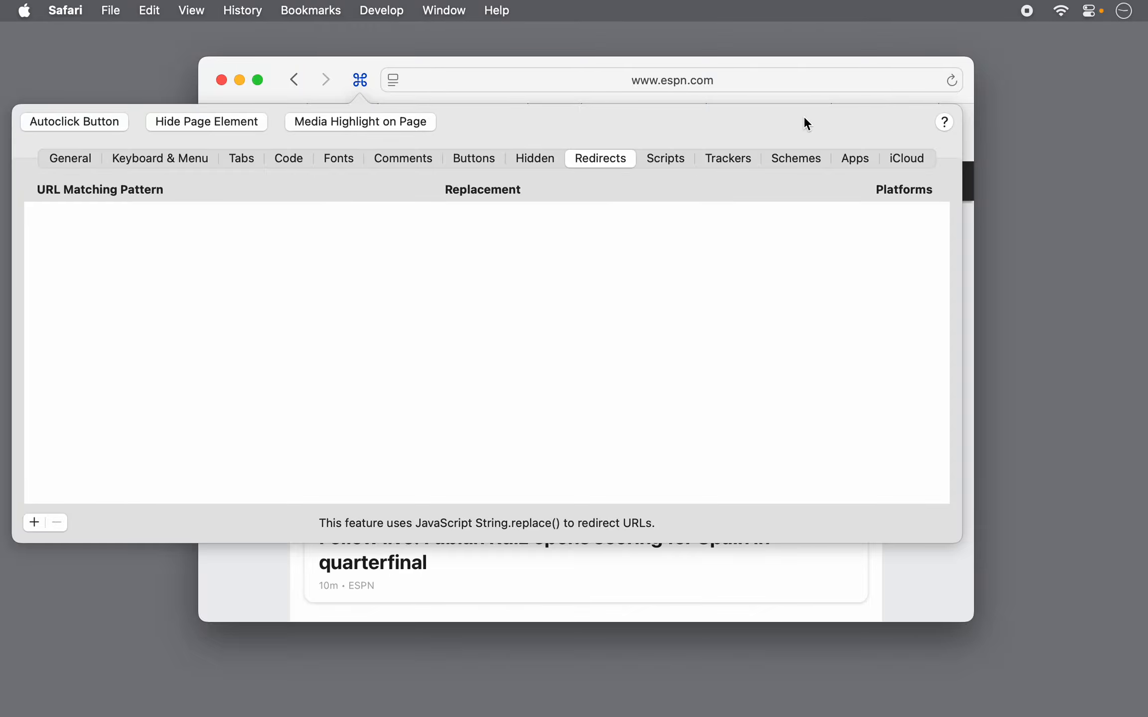
Enable iCloud Sync in the extension and turn off Bypass link shorteners in the default options for all websites
{"action": "left_click", "coordinate": [903, 162]}
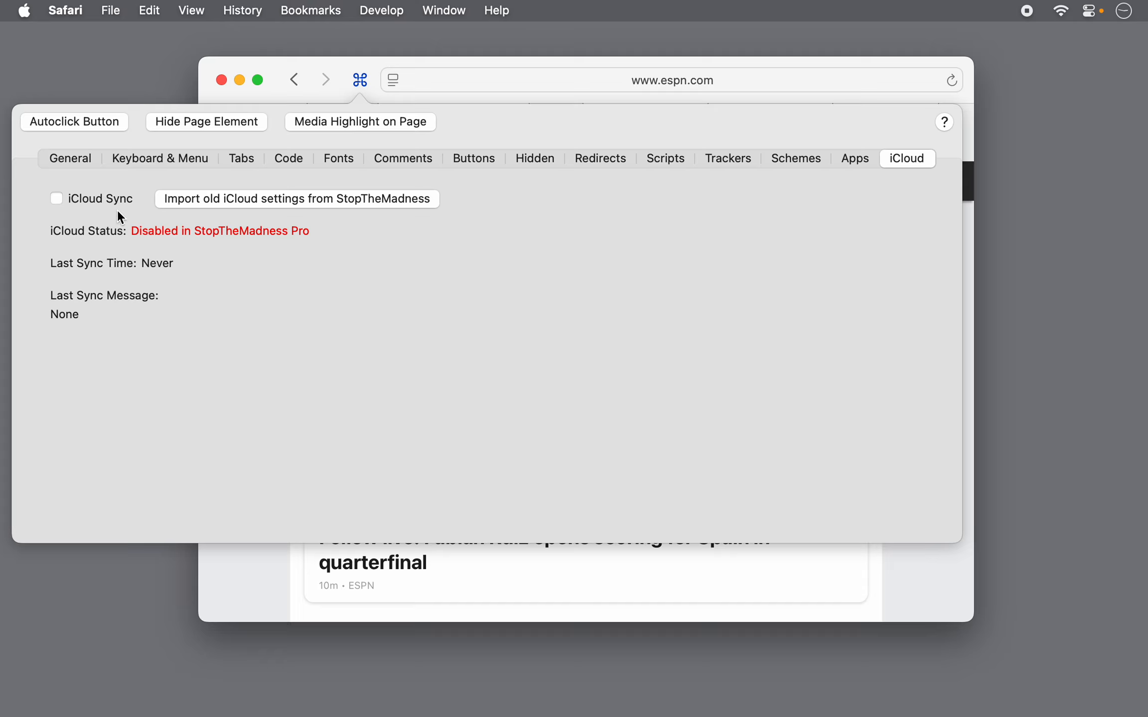
{"action": "left_click", "coordinate": [56, 200]}
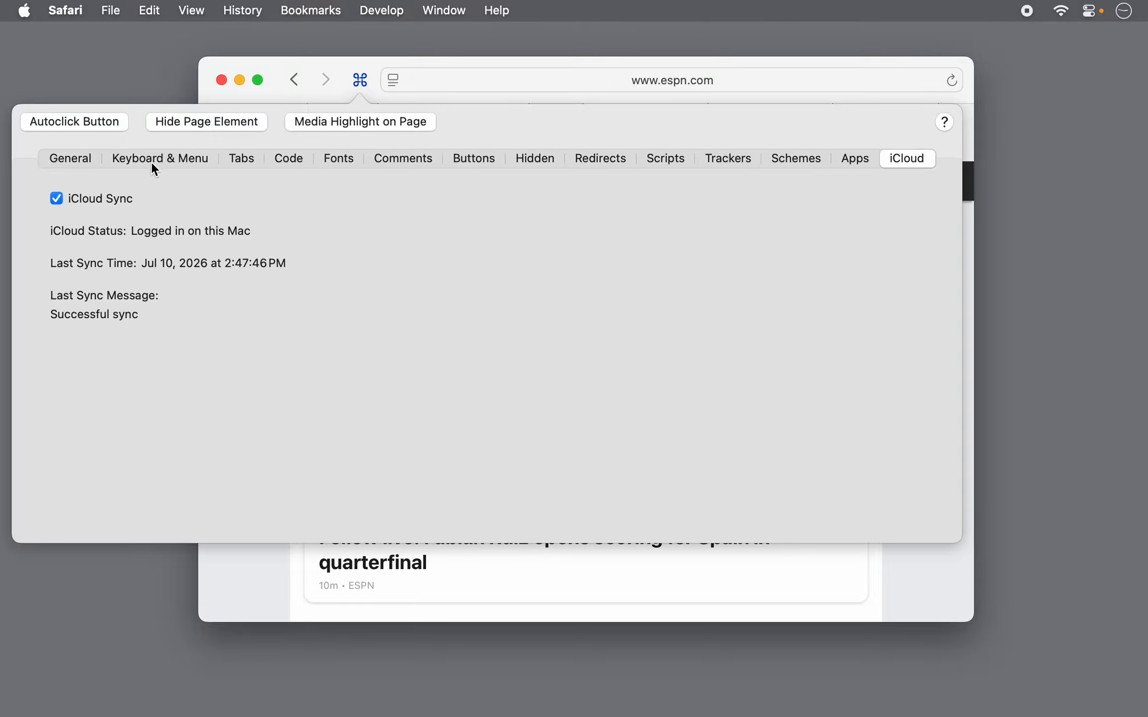
{"action": "left_click", "coordinate": [84, 159]}
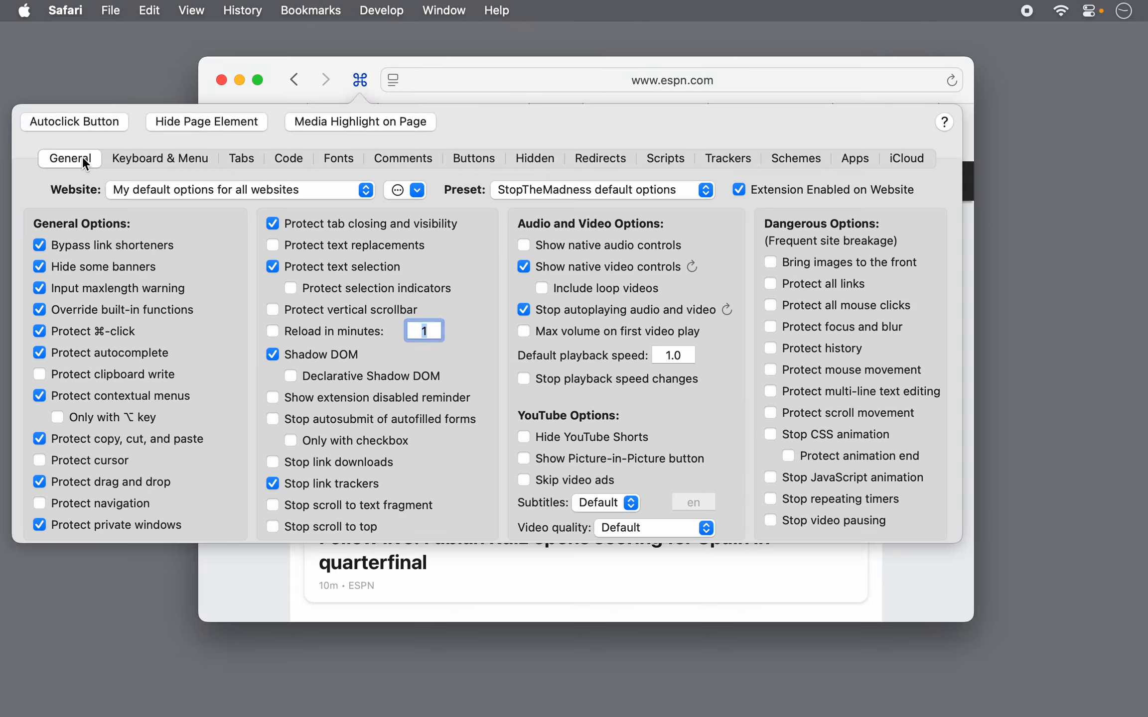
{"action": "left_click", "coordinate": [39, 248]}
Check the iCloud sync status against the general options, turn iCloud Sync off and close the extension popup
{"action": "left_click", "coordinate": [909, 158]}
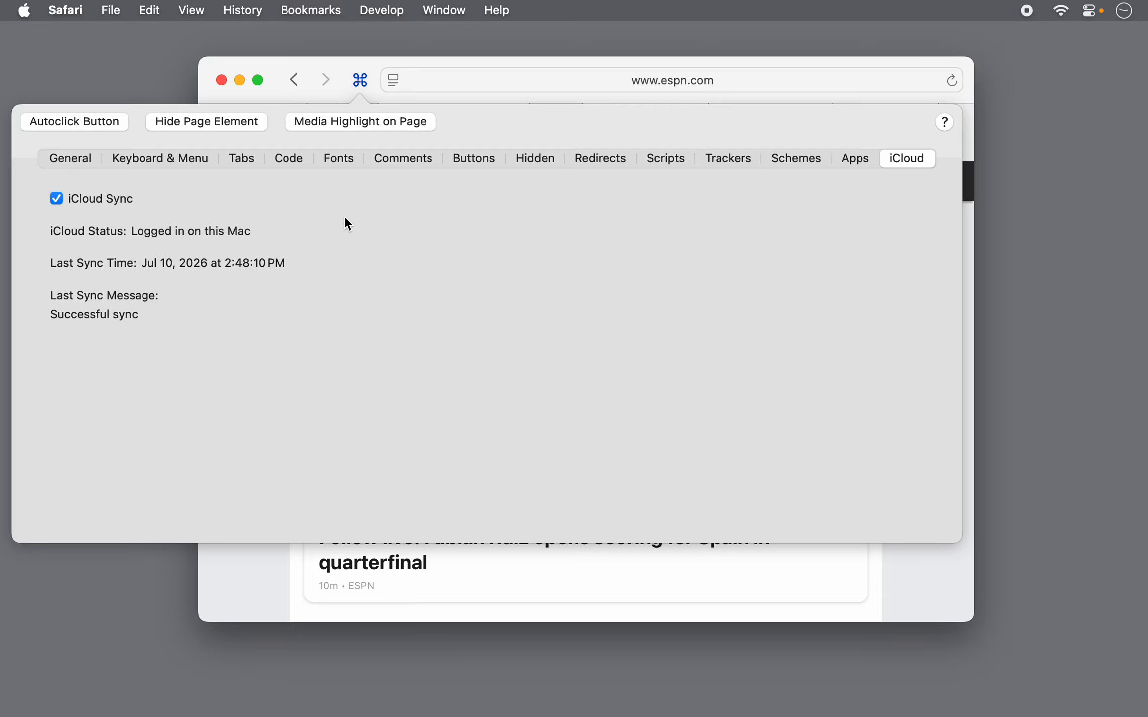
{"action": "left_click", "coordinate": [74, 158]}
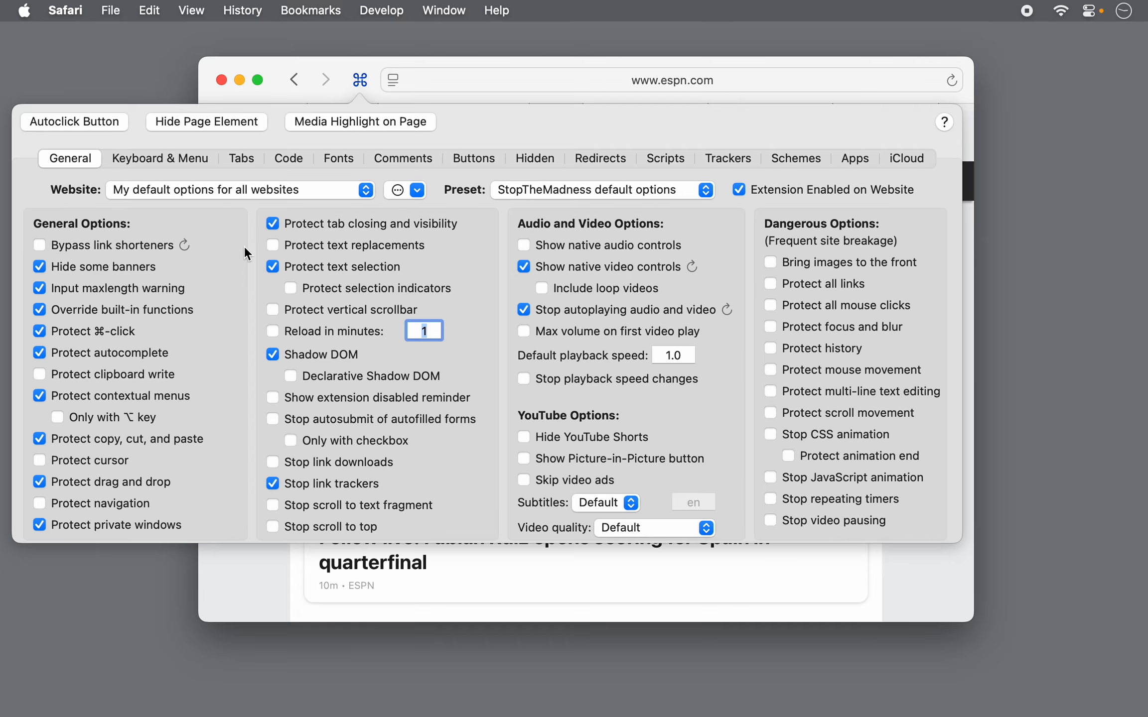
{"action": "left_click", "coordinate": [906, 160]}
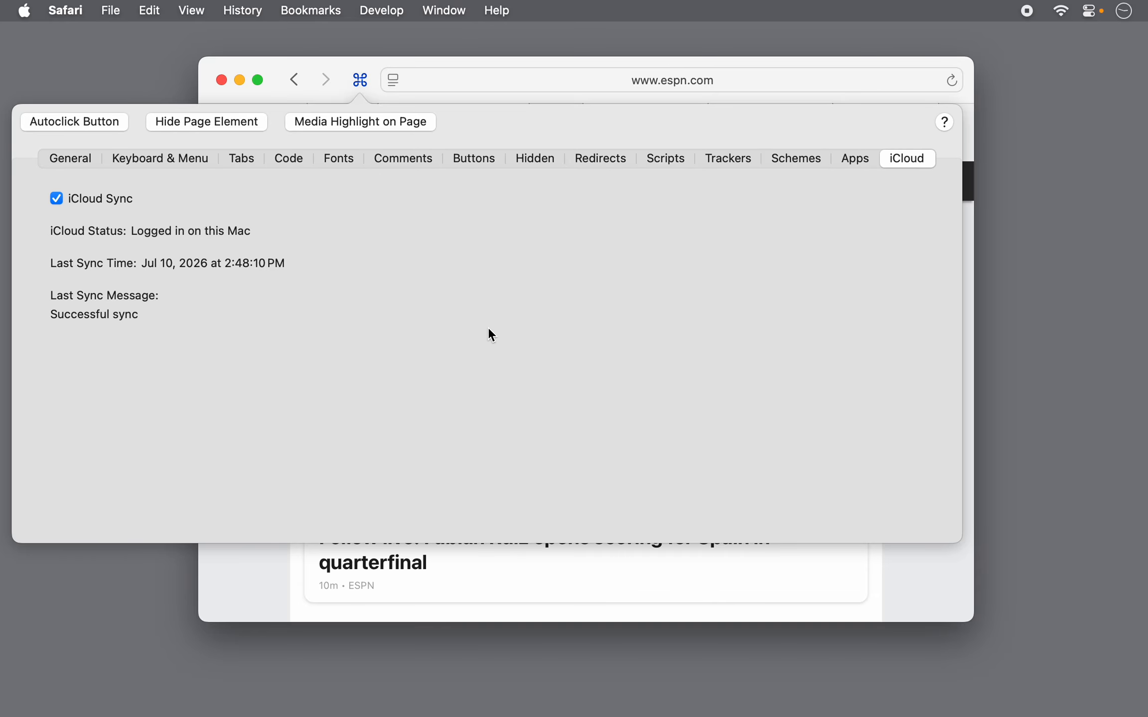
{"action": "left_click", "coordinate": [58, 201]}
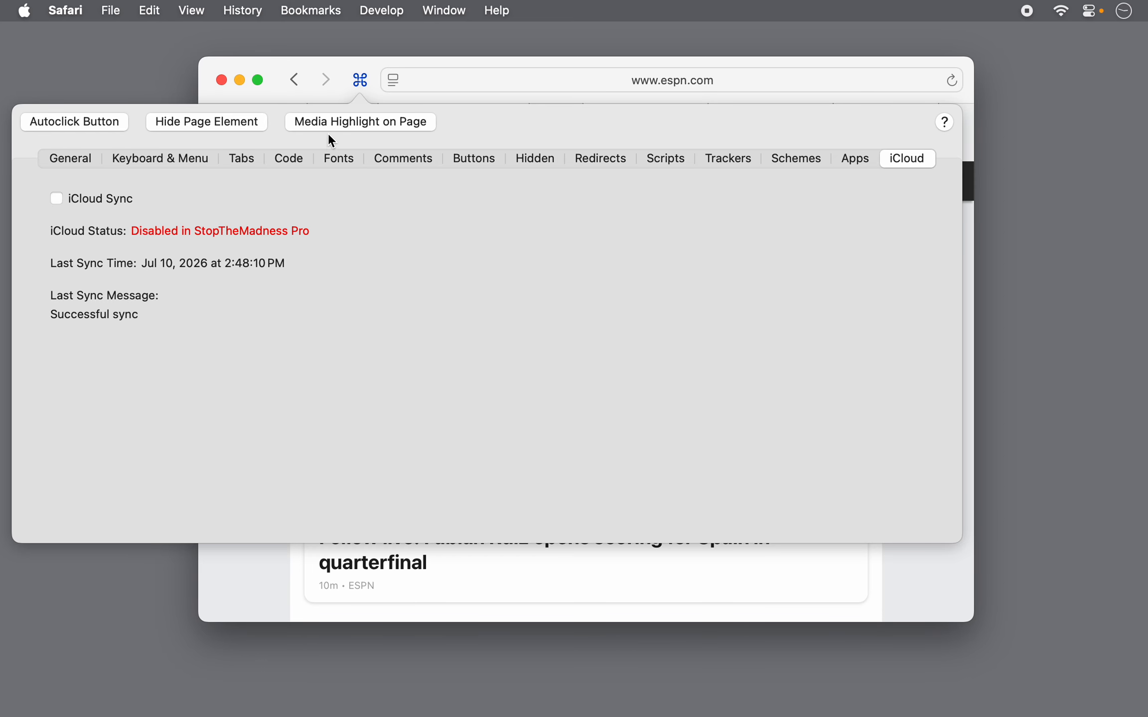
{"action": "left_click", "coordinate": [362, 86]}
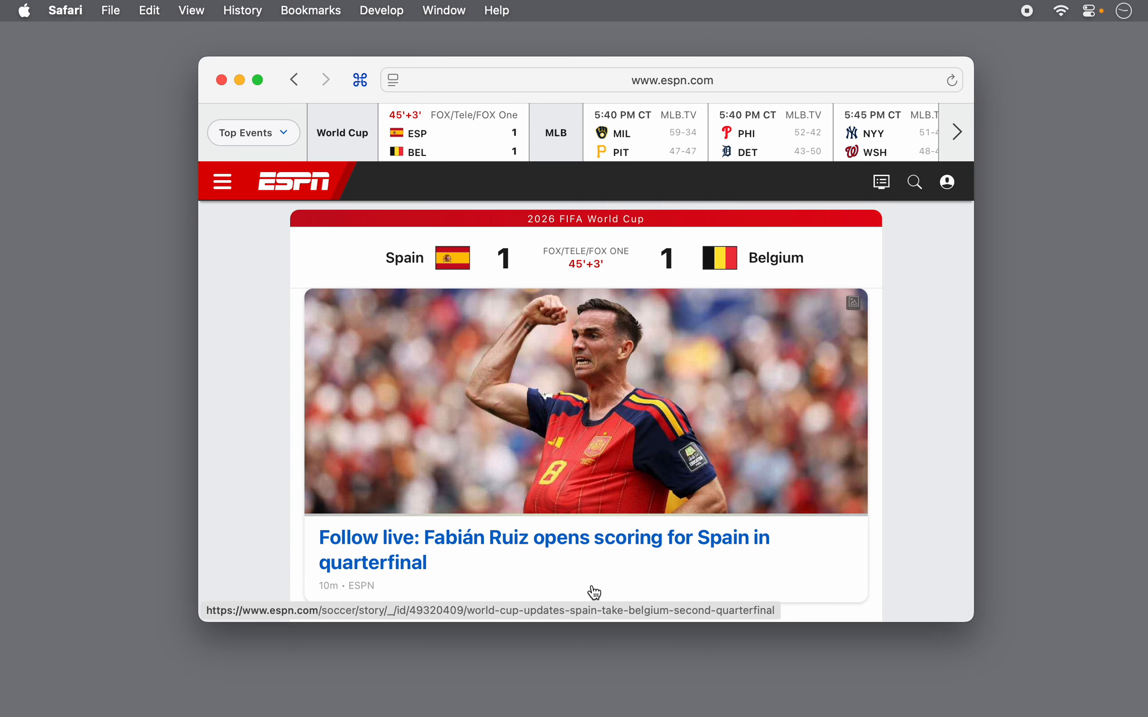
Switch to Google Chrome and enable iCloud Sync in the StopTheMadness Pro extension's settings
{"action": "mouse_move", "coordinate": [645, 715]}
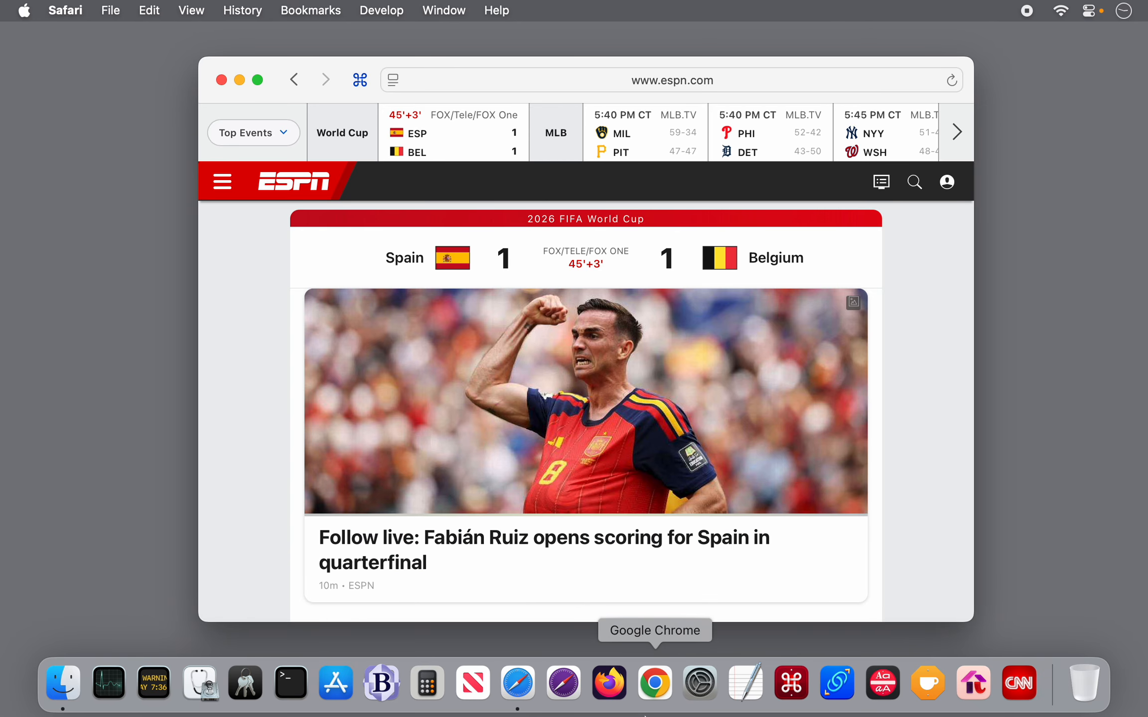
{"action": "left_click", "coordinate": [659, 703]}
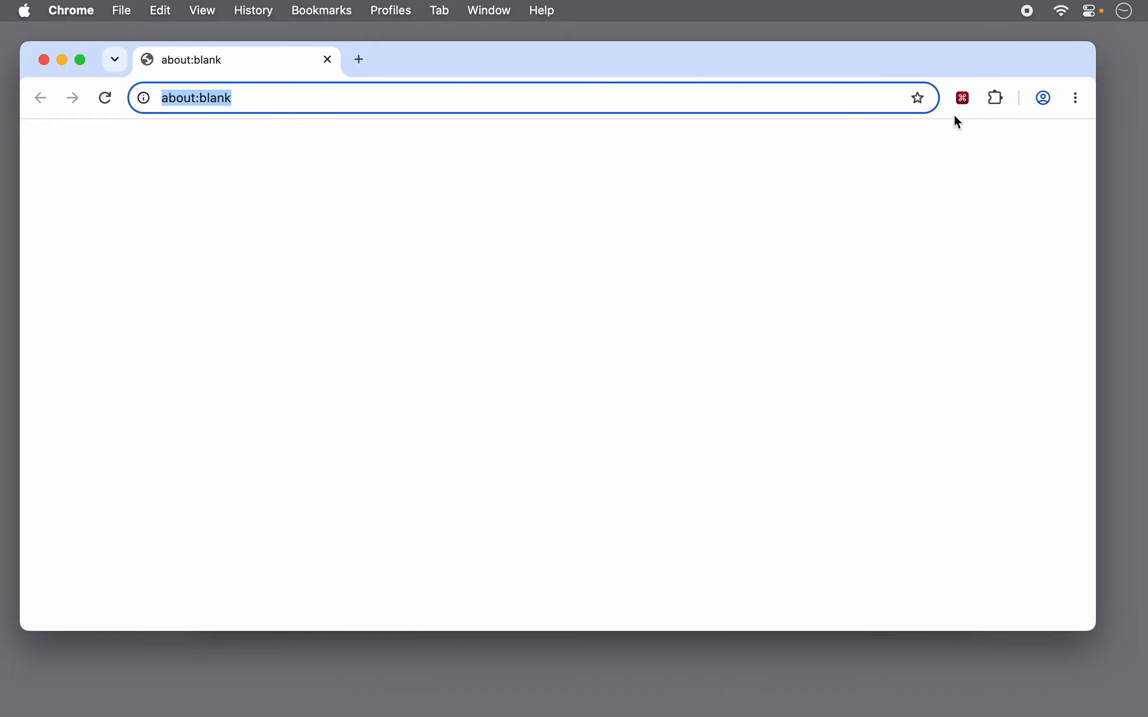
{"action": "left_click", "coordinate": [961, 98]}
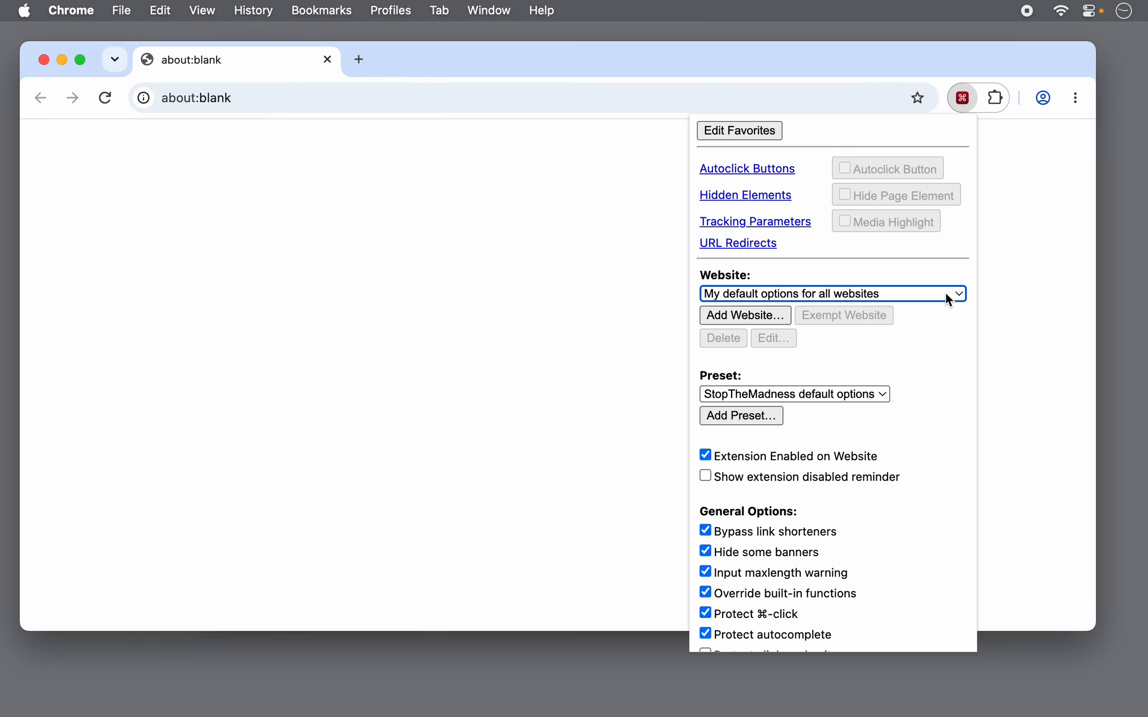
{"action": "scroll", "coordinate": [931, 356], "scroll_direction": "down", "scroll_amount": 10}
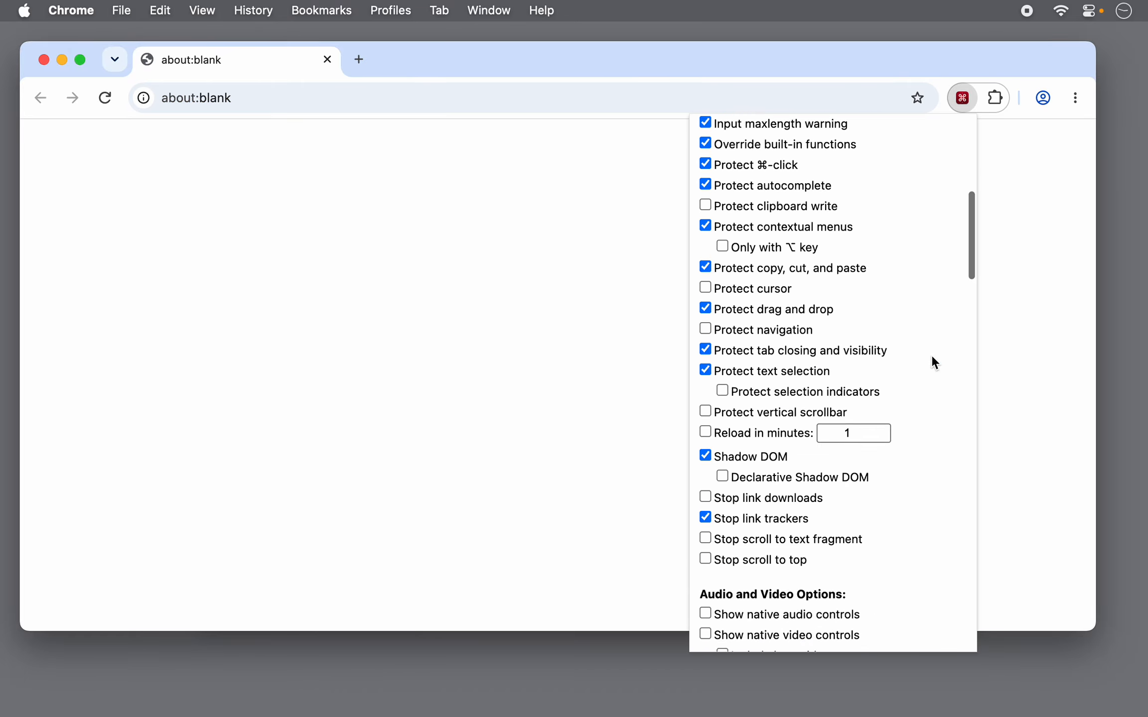
{"action": "scroll", "coordinate": [931, 357], "scroll_direction": "down", "scroll_amount": 20}
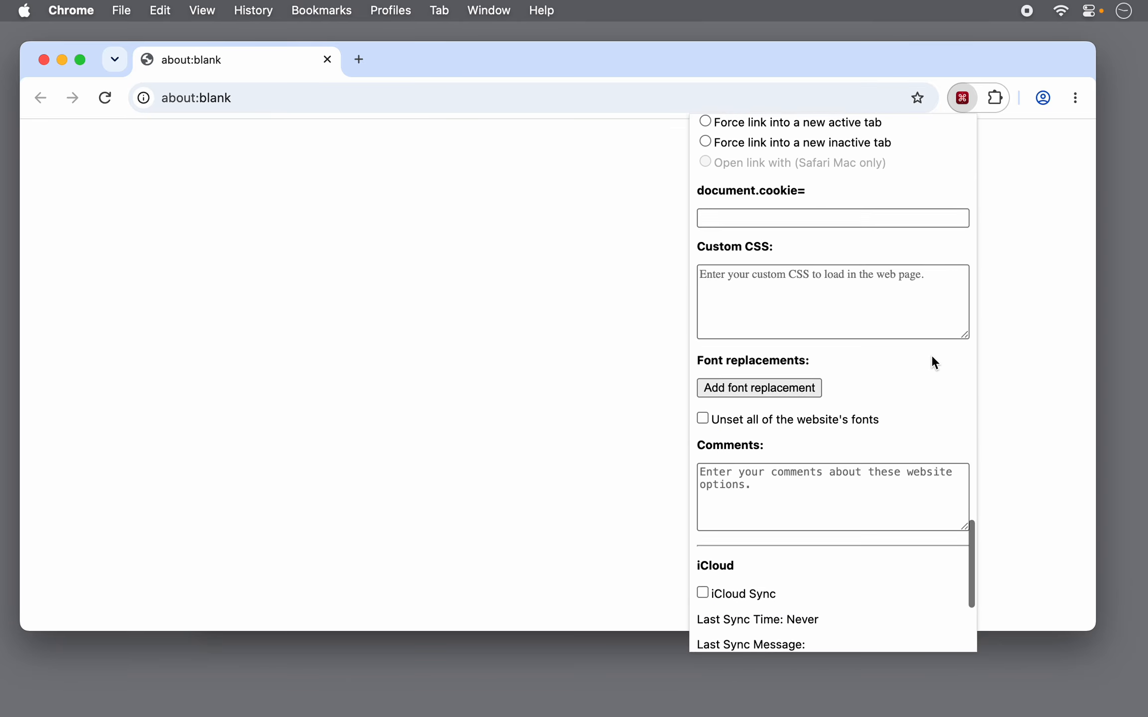
{"action": "scroll", "coordinate": [930, 356], "scroll_direction": "down", "scroll_amount": 5}
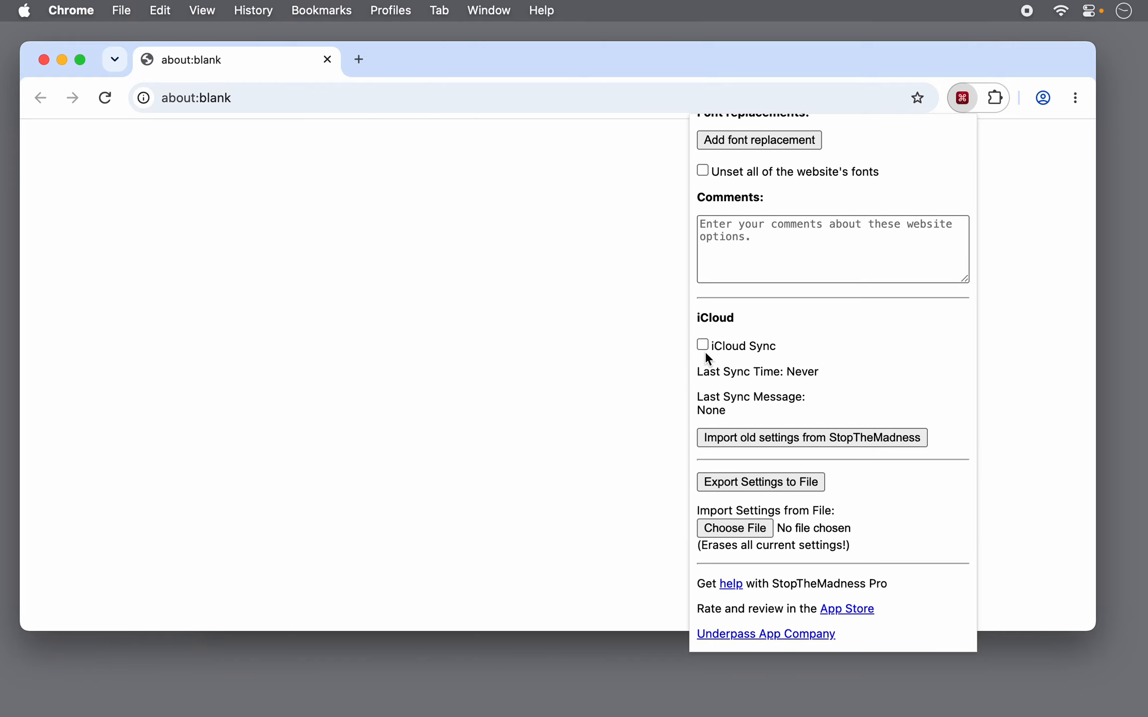
{"action": "left_click", "coordinate": [702, 346]}
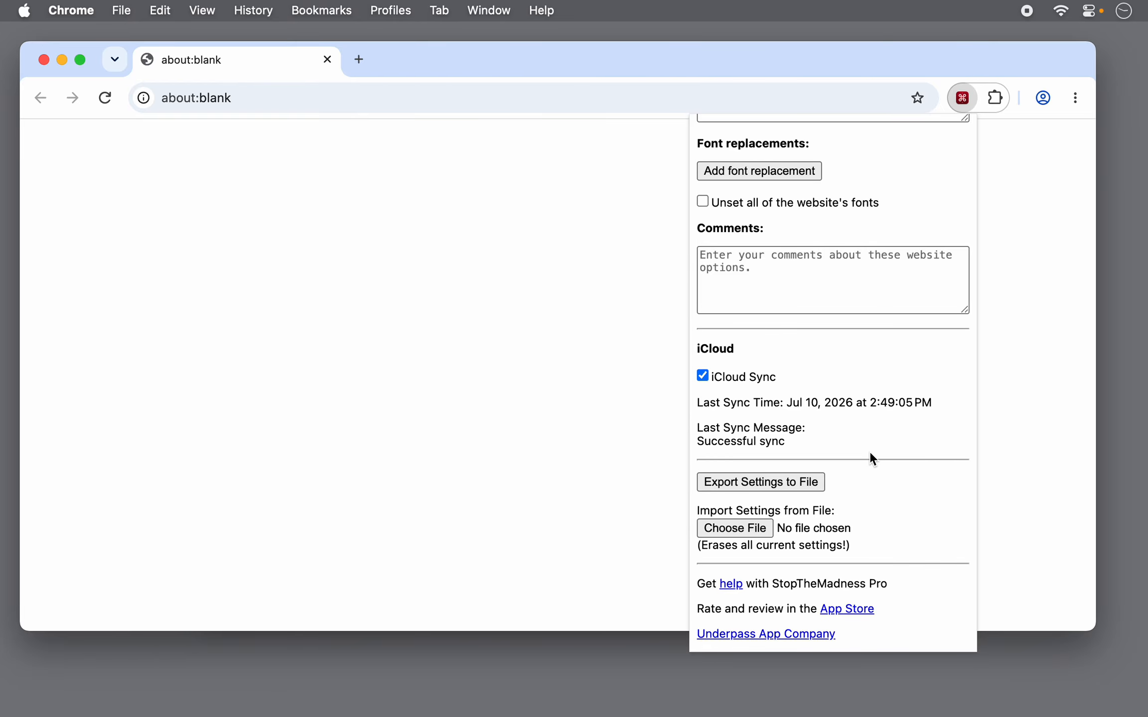
Check the Bypass link shorteners setting in Chrome's default options for all websites, and close the extension popup
{"action": "scroll", "coordinate": [871, 451], "scroll_direction": "up", "scroll_amount": 20}
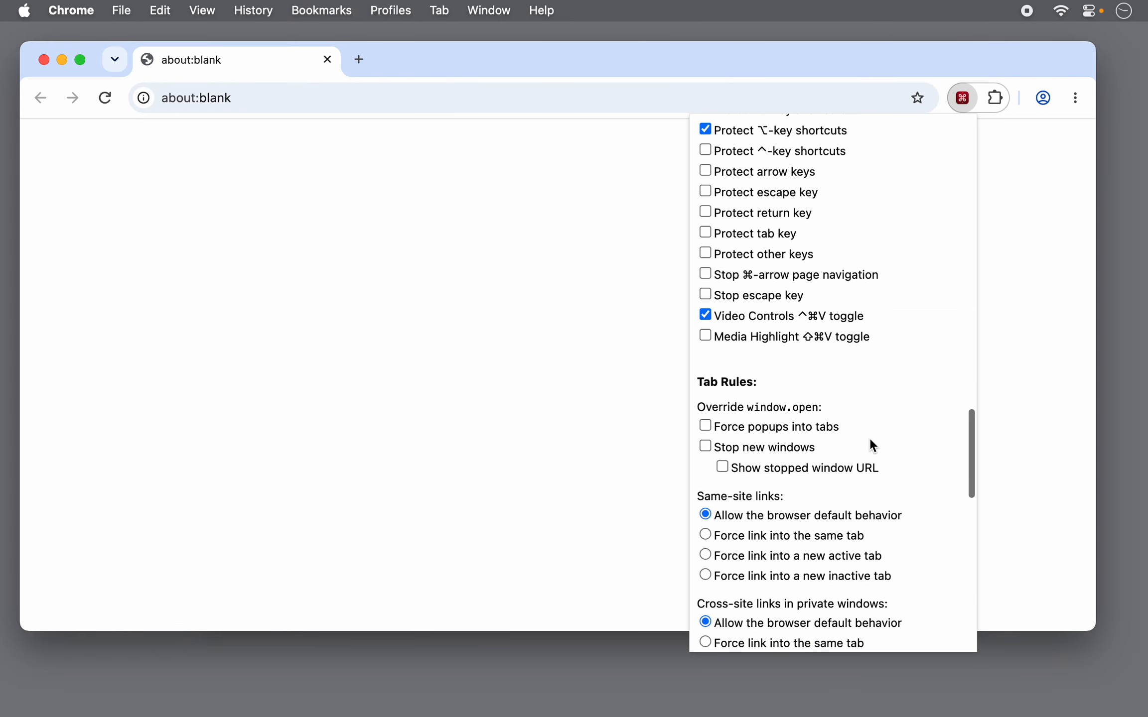
{"action": "scroll", "coordinate": [923, 445], "scroll_direction": "down", "scroll_amount": 4}
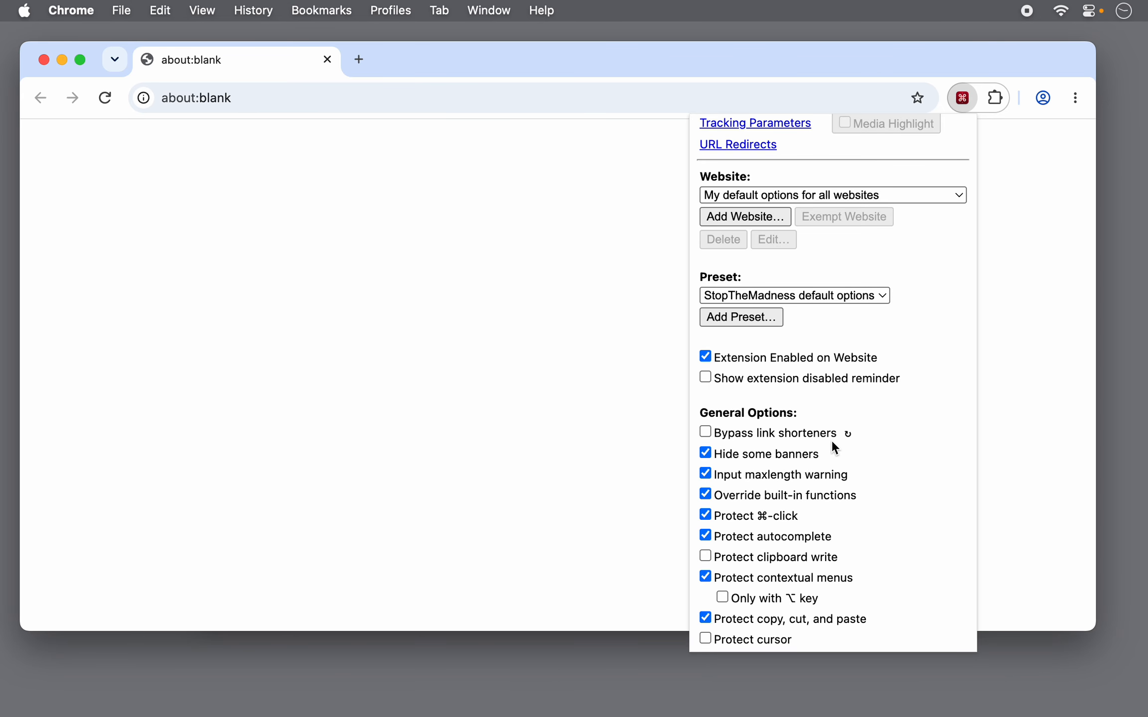
{"action": "left_click", "coordinate": [962, 97]}
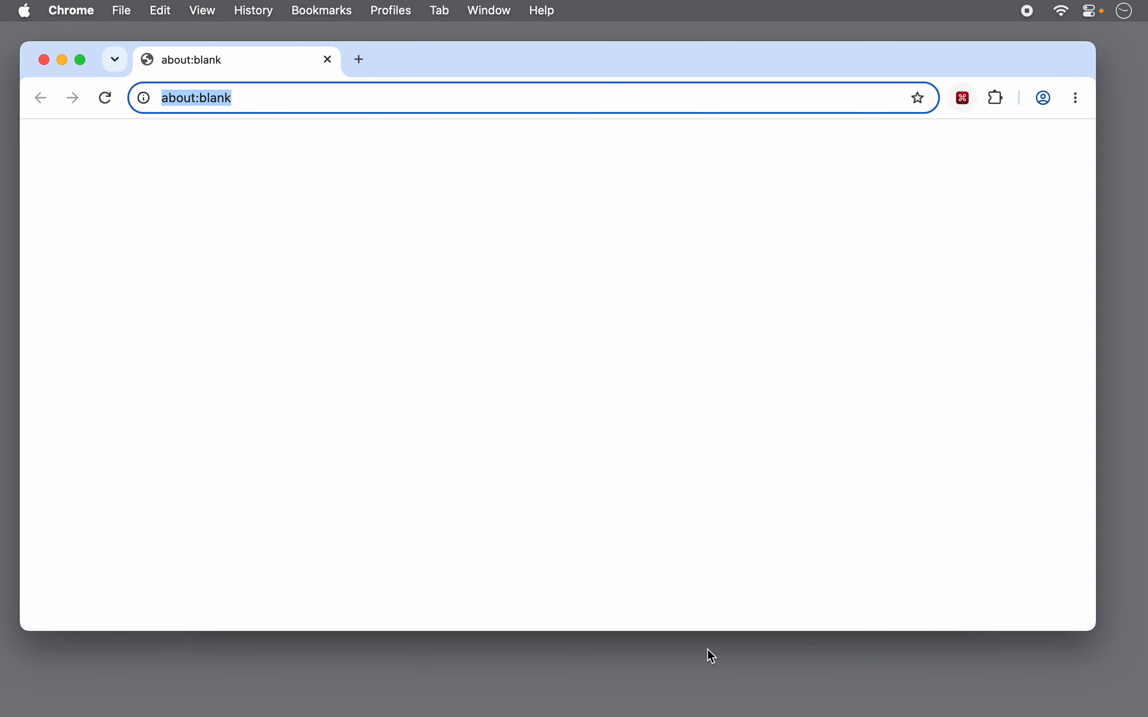
Switch back to Safari and open the help page for the extension's URL redirect settings, closing the extension popup
{"action": "mouse_move", "coordinate": [701, 715]}
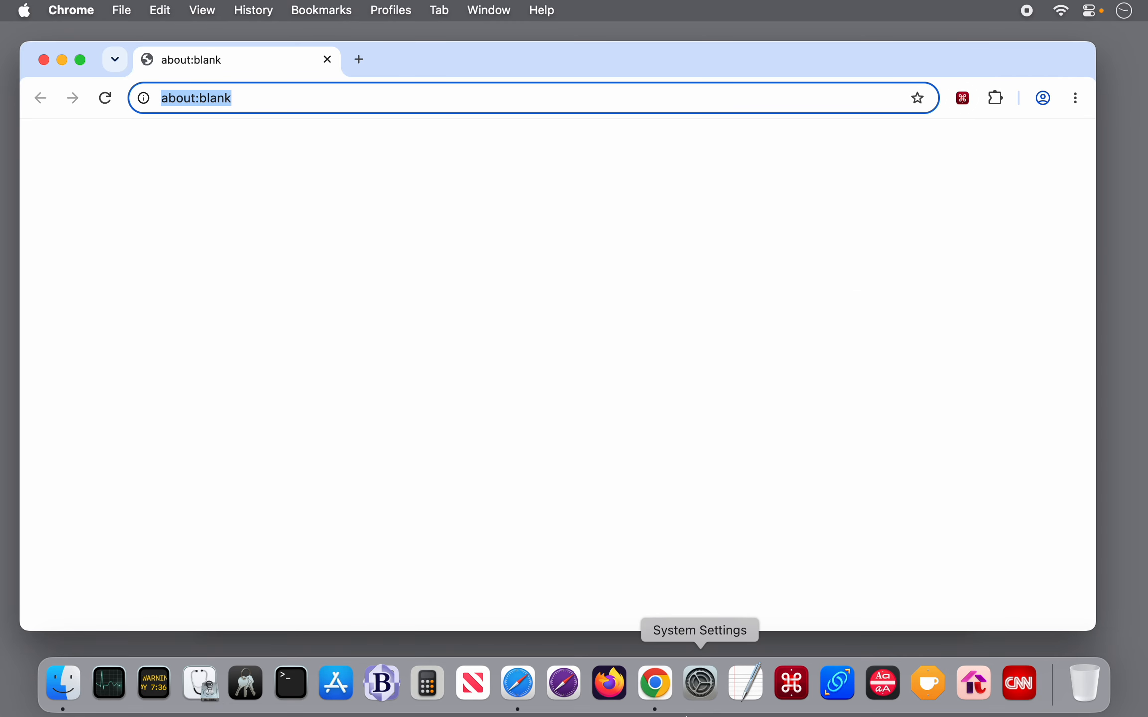
{"action": "left_click", "coordinate": [518, 690]}
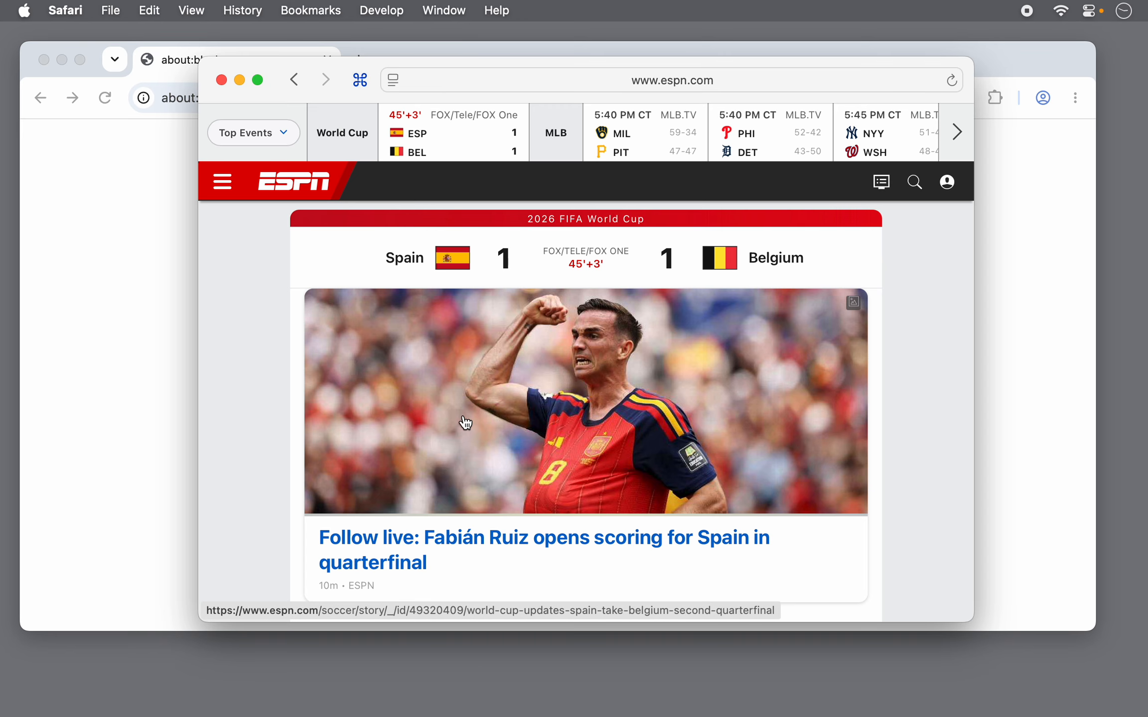
{"action": "left_click", "coordinate": [359, 80]}
{"action": "left_click", "coordinate": [77, 164]}
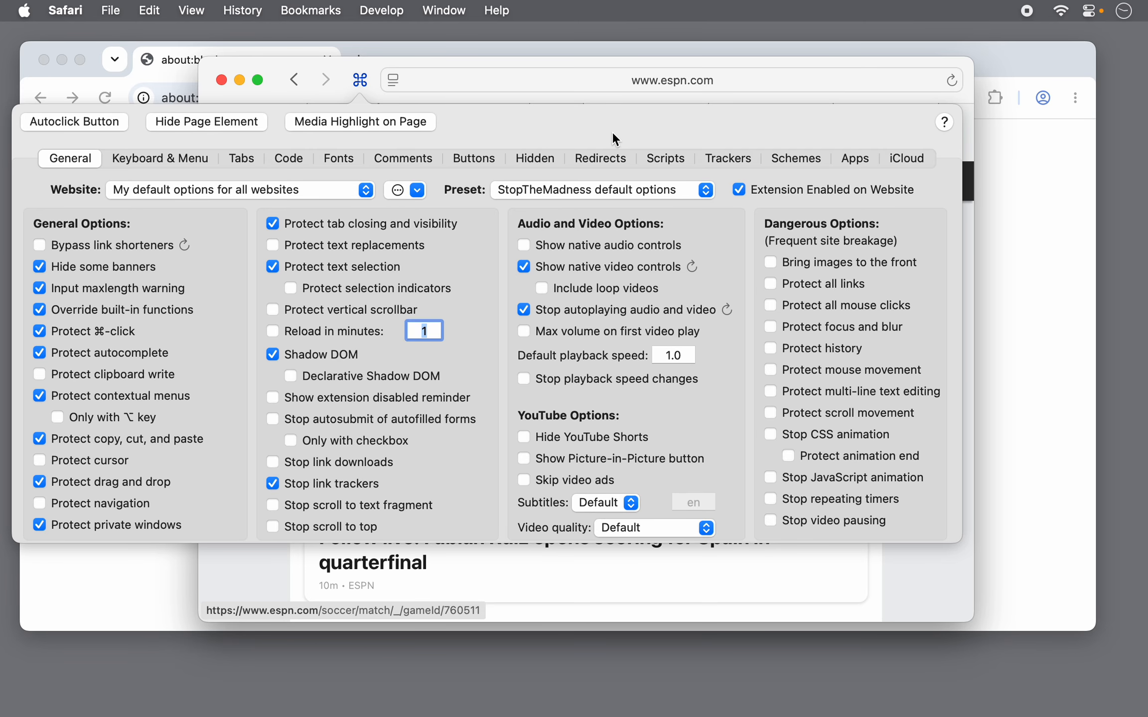
{"action": "left_click", "coordinate": [622, 163]}
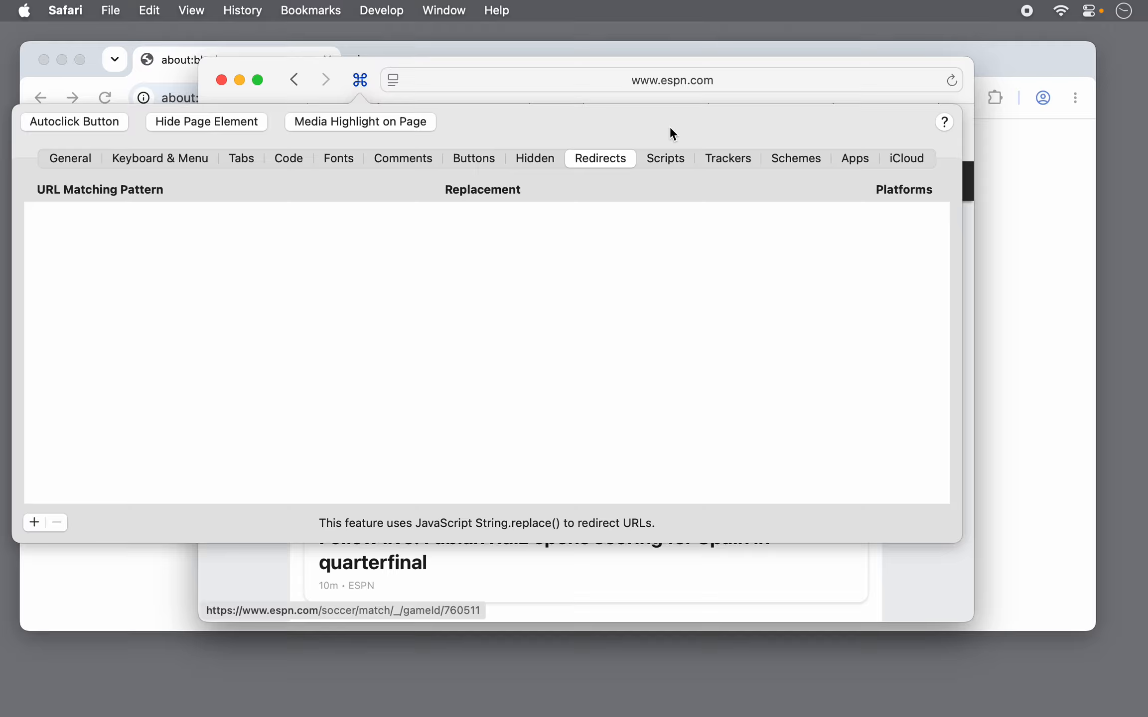
{"action": "left_click", "coordinate": [943, 121]}
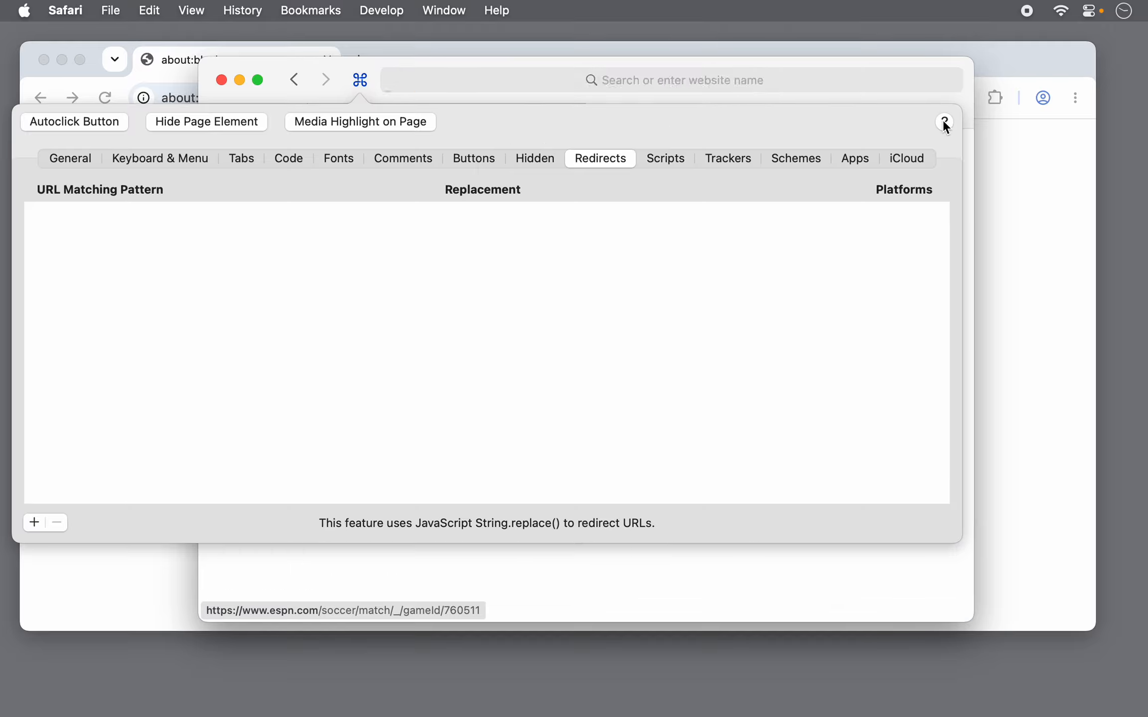
{"action": "left_click", "coordinate": [367, 82]}
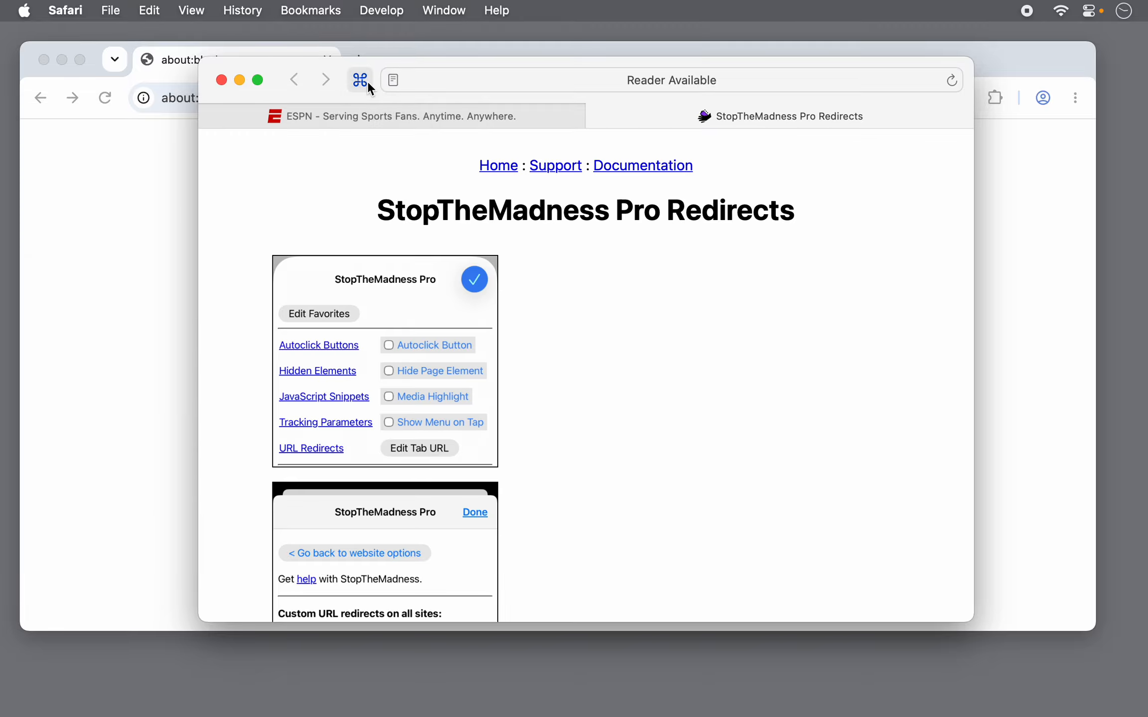
Open the StopTheMadness Support page and review its documentation, news, purchasing and contact sections
{"action": "left_click", "coordinate": [552, 167]}
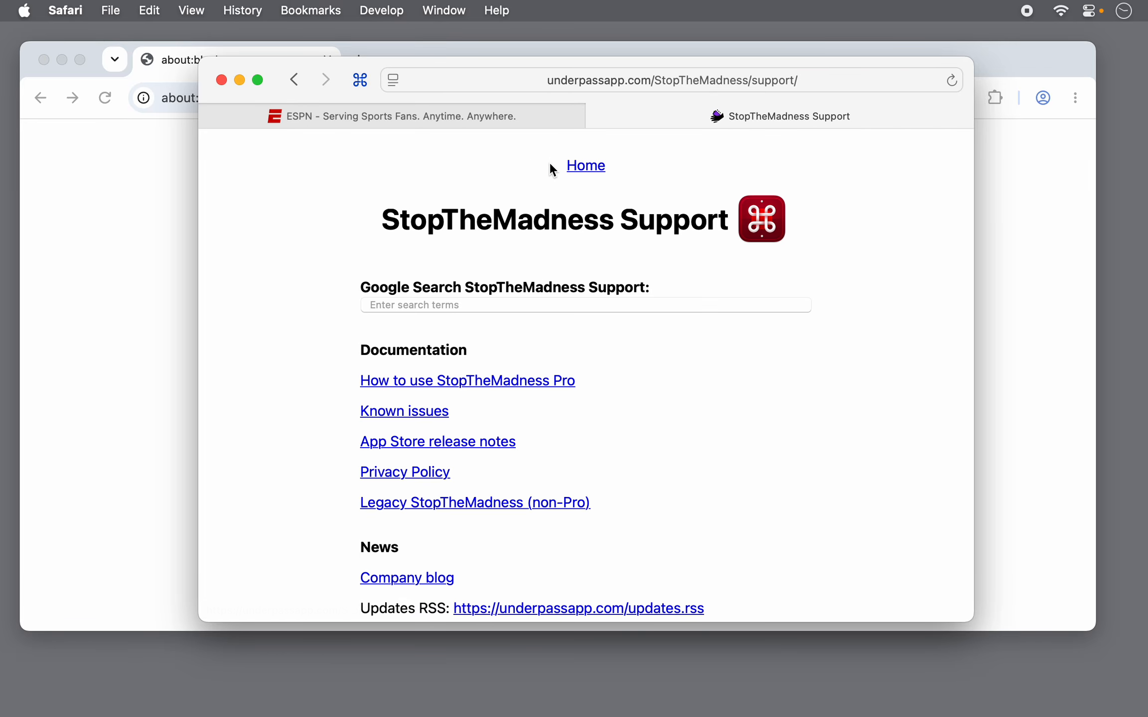
{"action": "scroll", "coordinate": [665, 333], "scroll_direction": "down", "scroll_amount": 3}
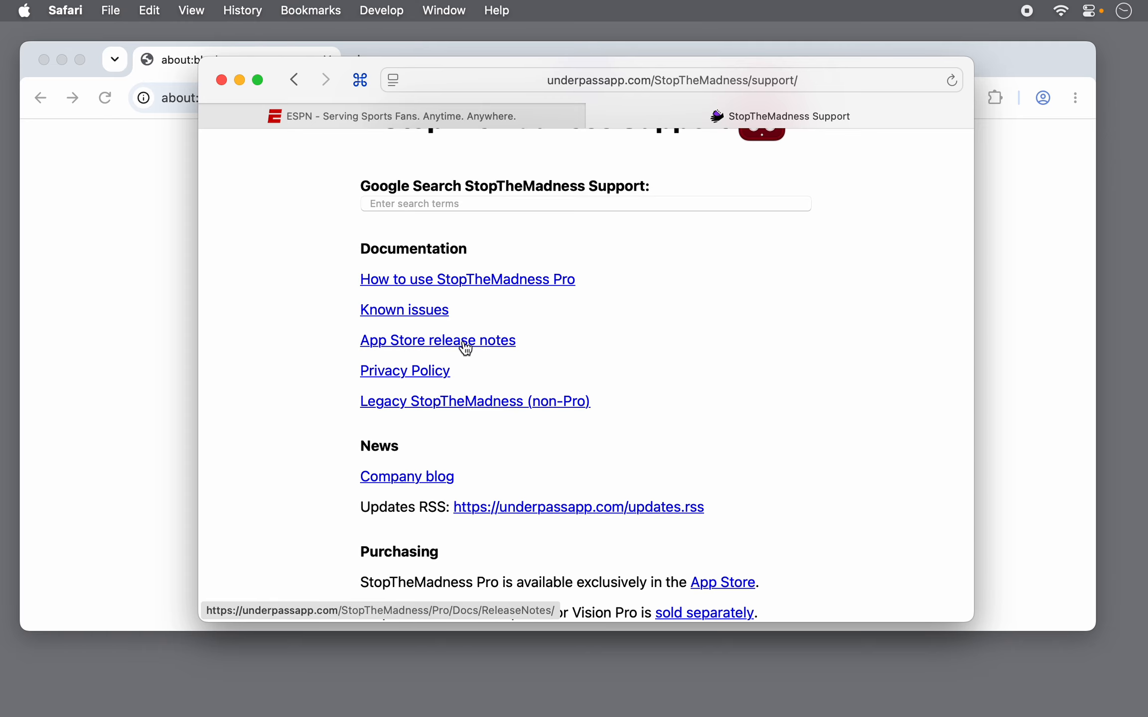
{"action": "scroll", "coordinate": [631, 349], "scroll_direction": "down", "scroll_amount": 2}
{"action": "scroll", "coordinate": [633, 347], "scroll_direction": "down", "scroll_amount": 5}
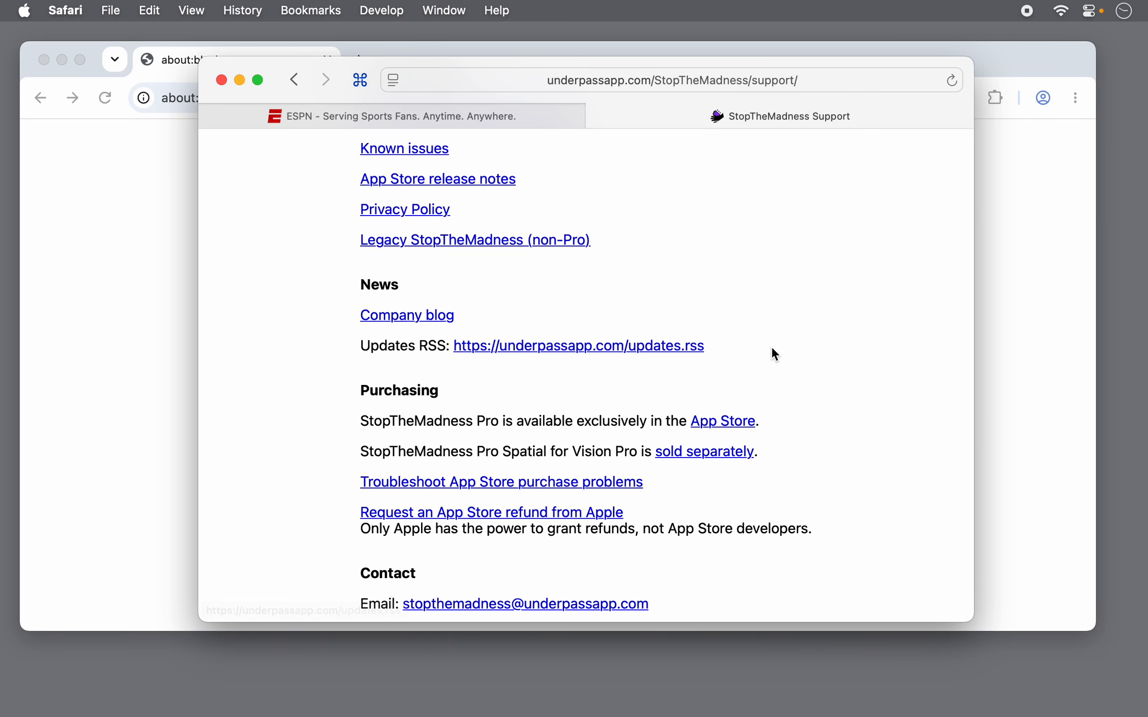
{"action": "scroll", "coordinate": [820, 354], "scroll_direction": "down", "scroll_amount": 7}
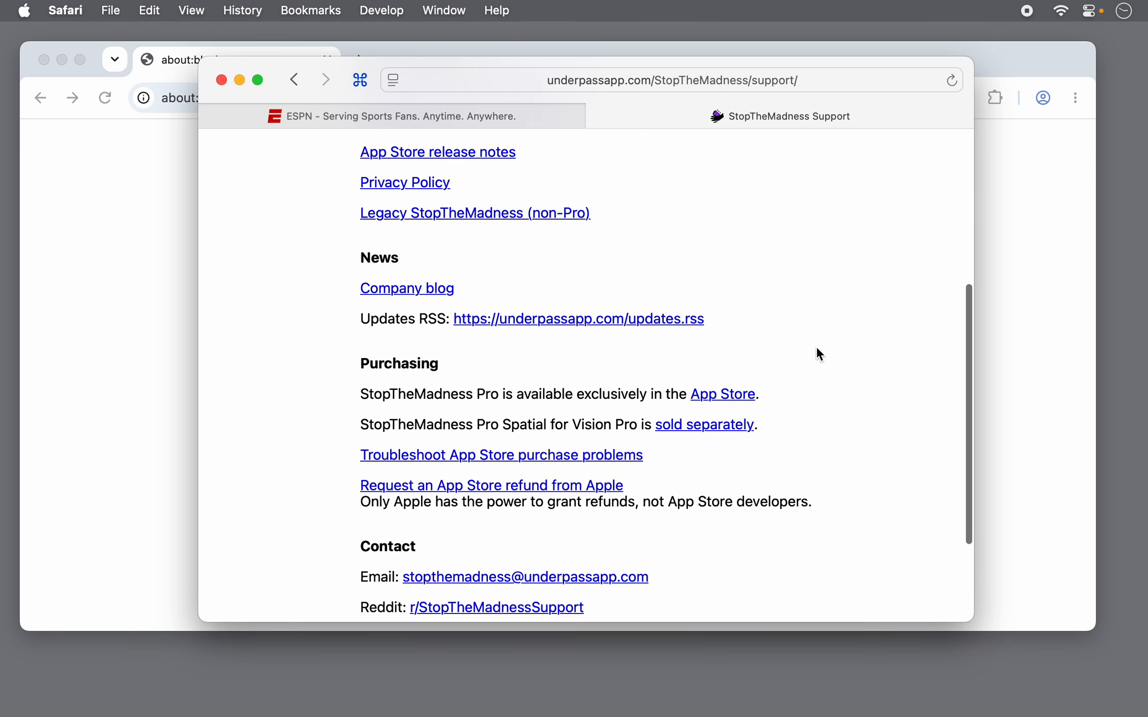